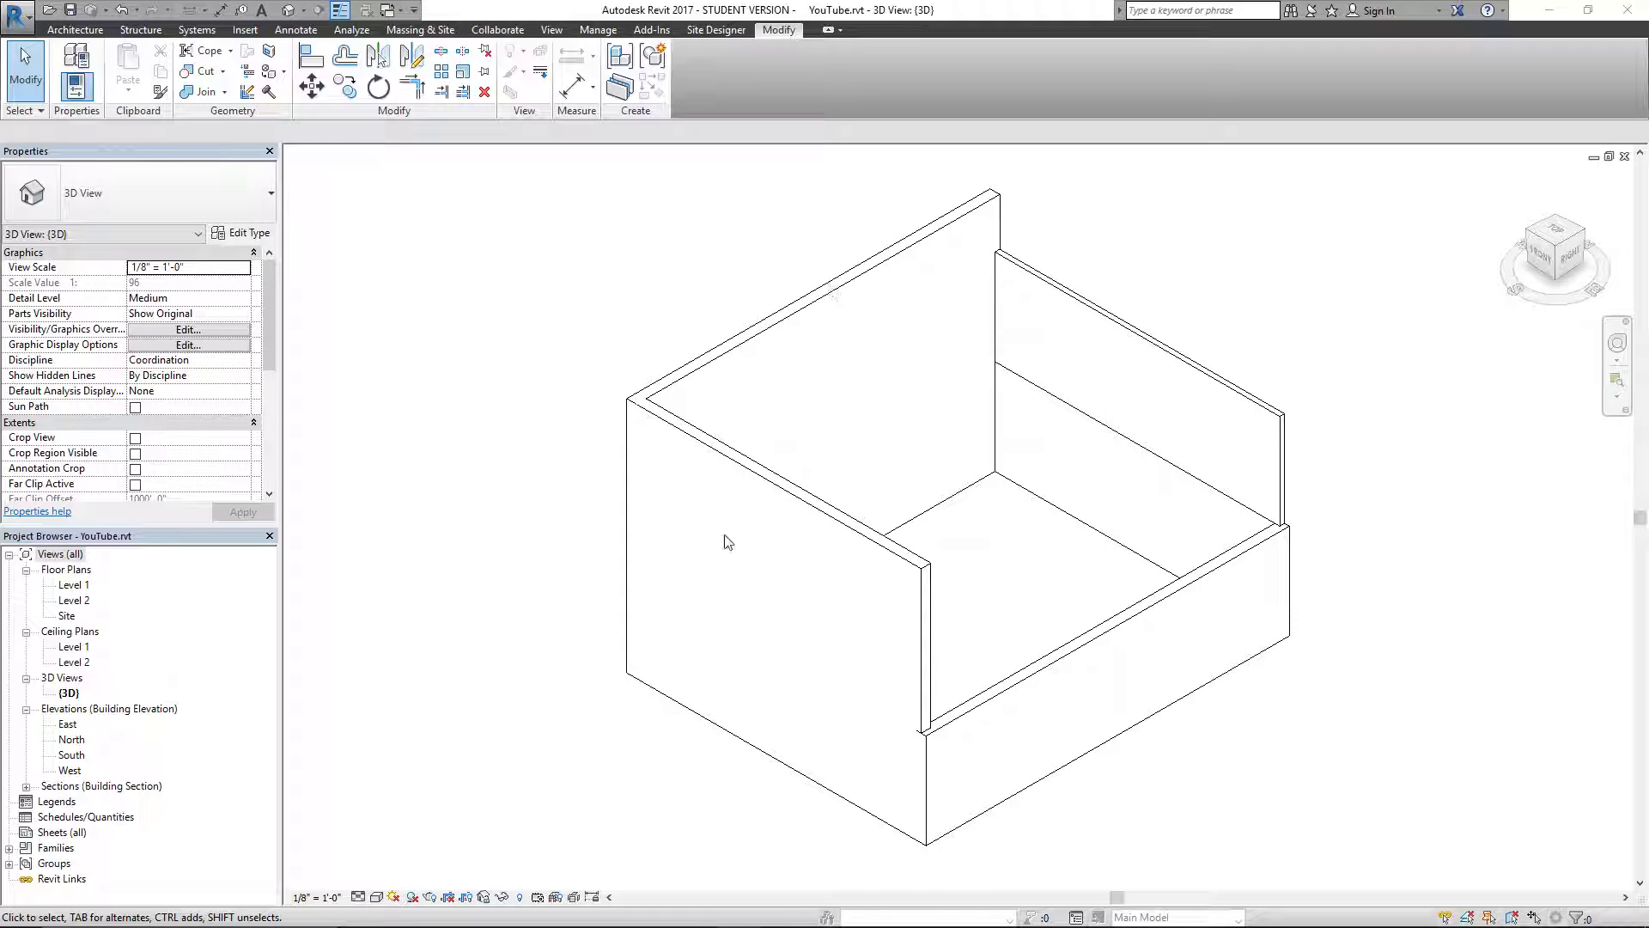
Pan the 3D view to shift the walled box left
{"action": "middle_click_drag", "start_coordinate": [891, 472], "coordinate": [811, 481]}
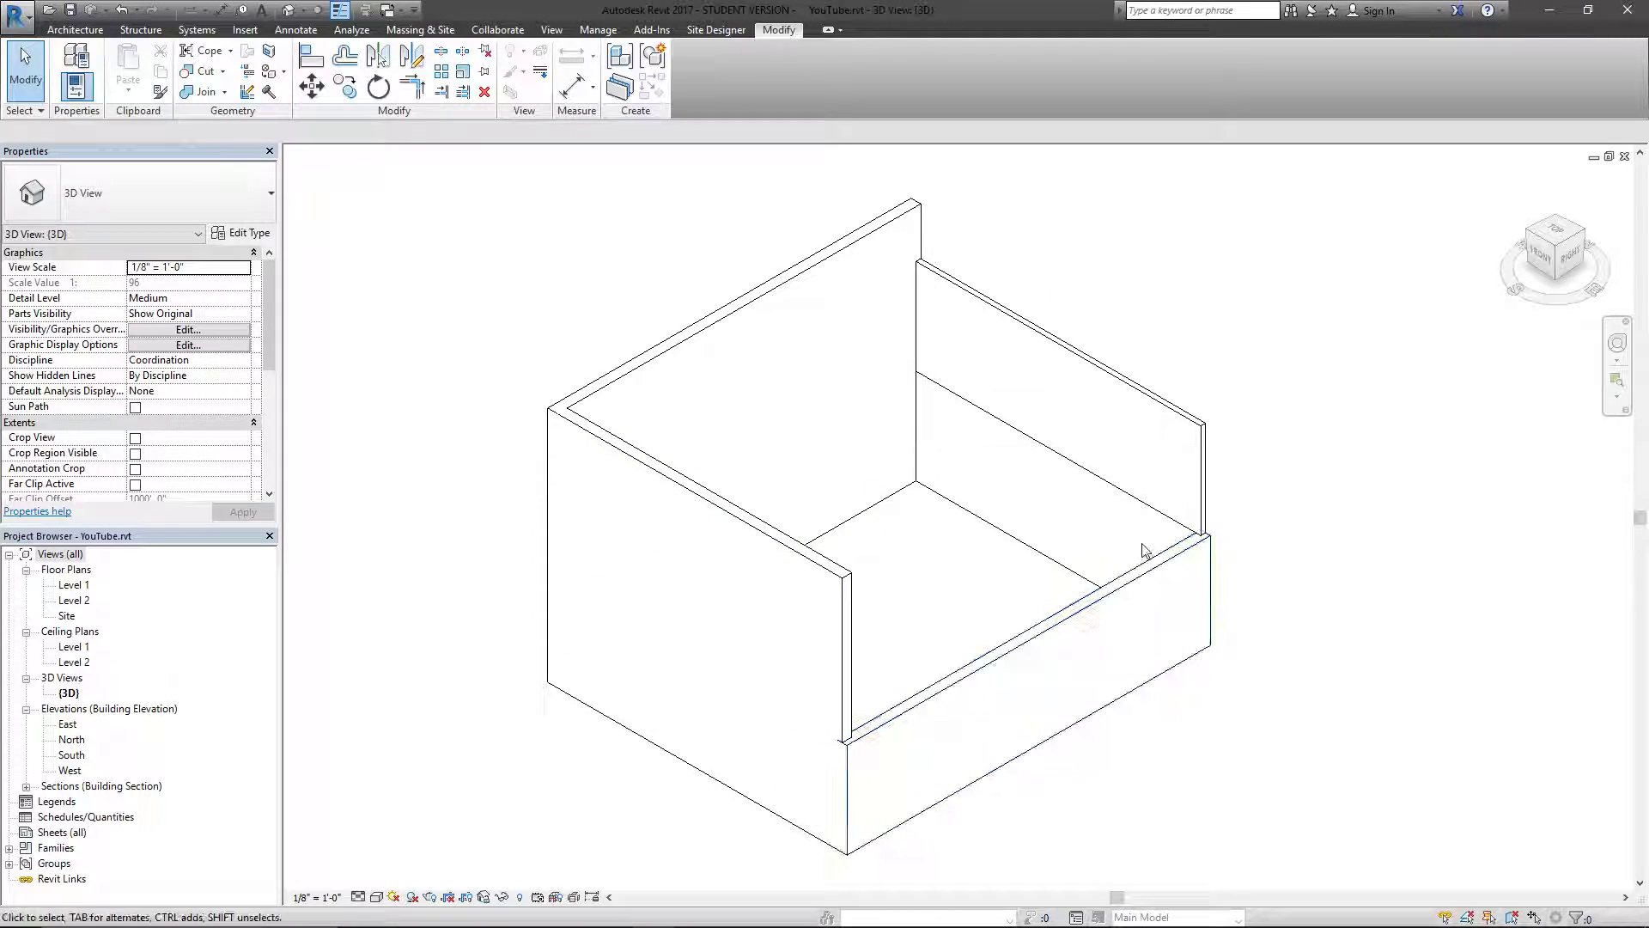
Start placing a W12X26 beam on Level 2 with Joist structural usage
{"action": "left_click", "coordinate": [156, 35]}
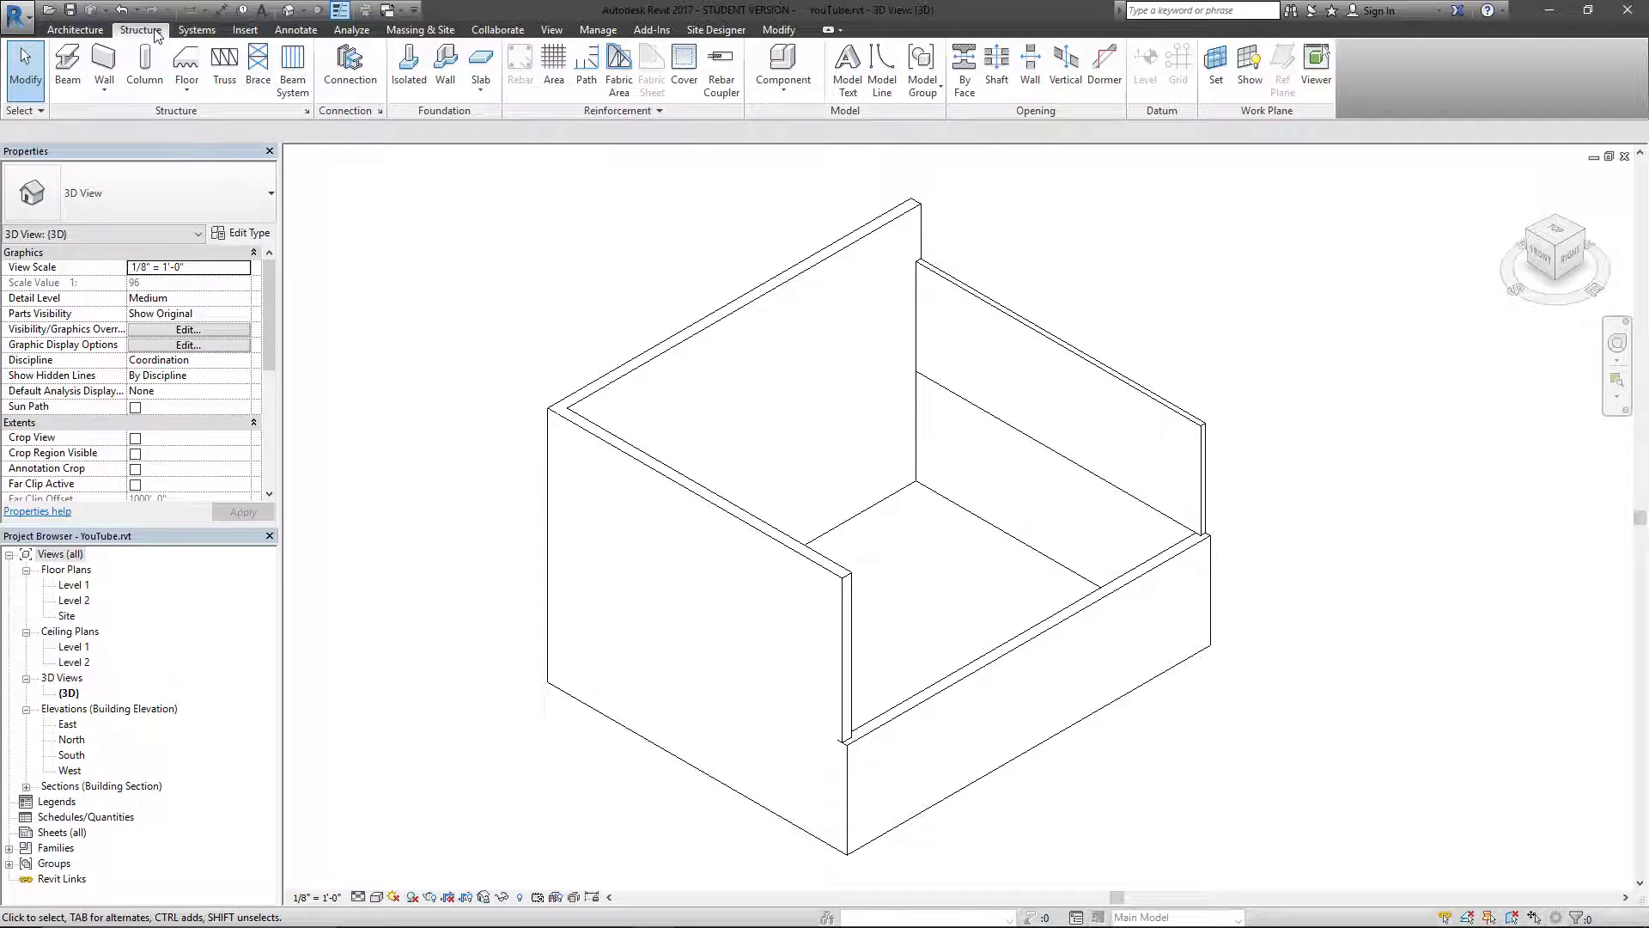
{"action": "left_click", "coordinate": [69, 67]}
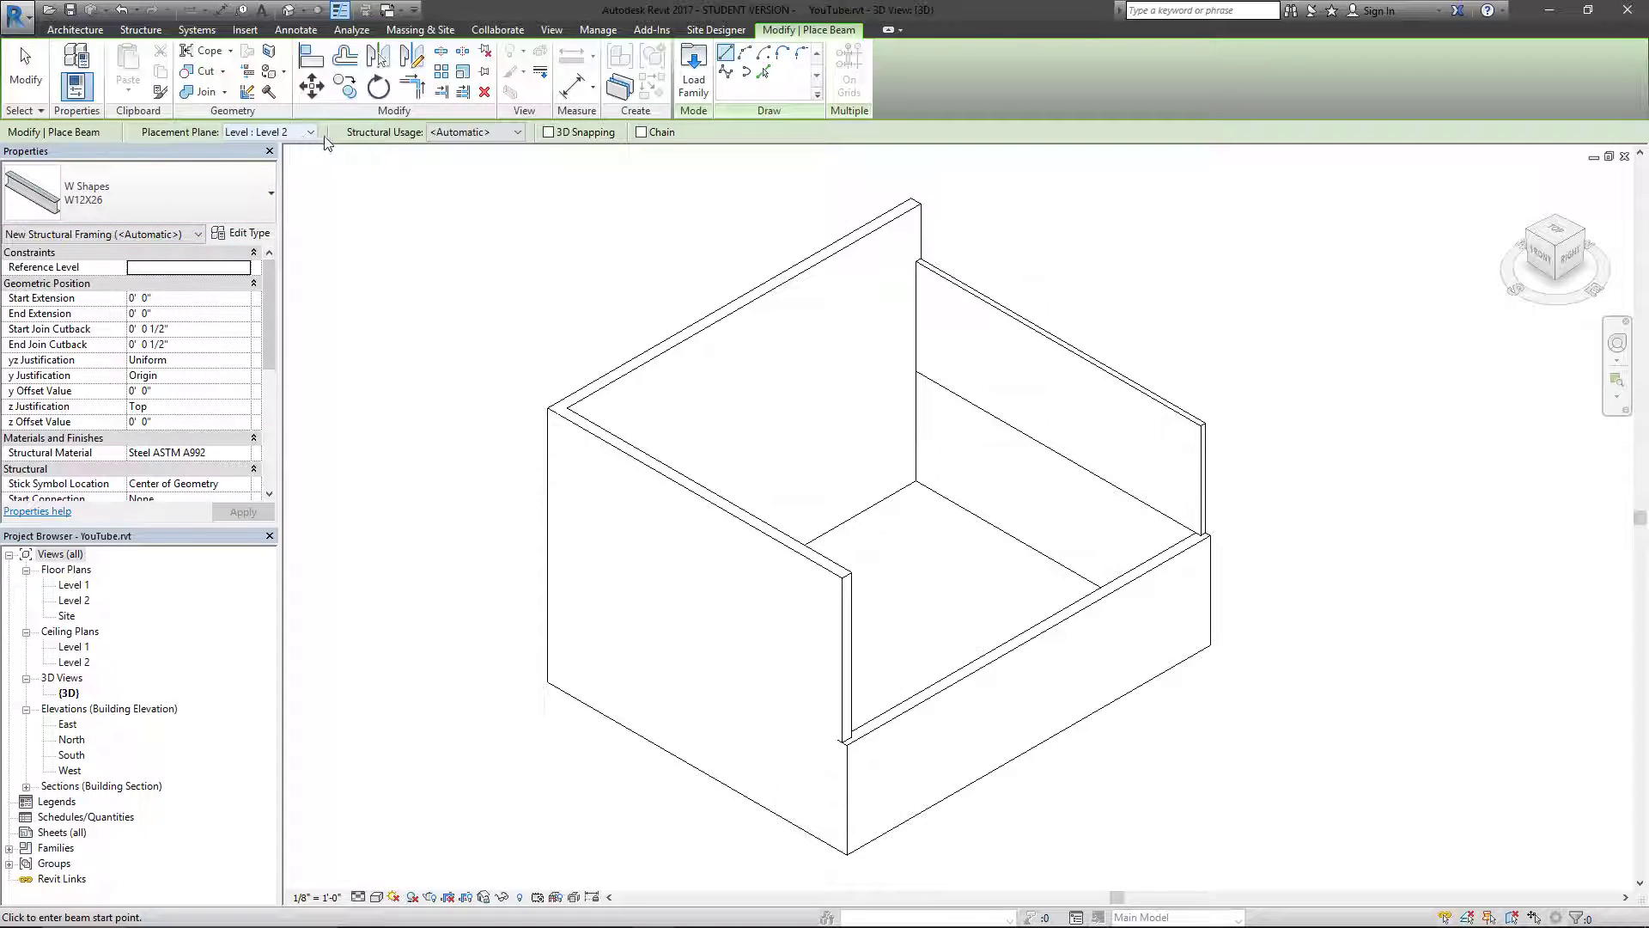
{"action": "left_click", "coordinate": [293, 133]}
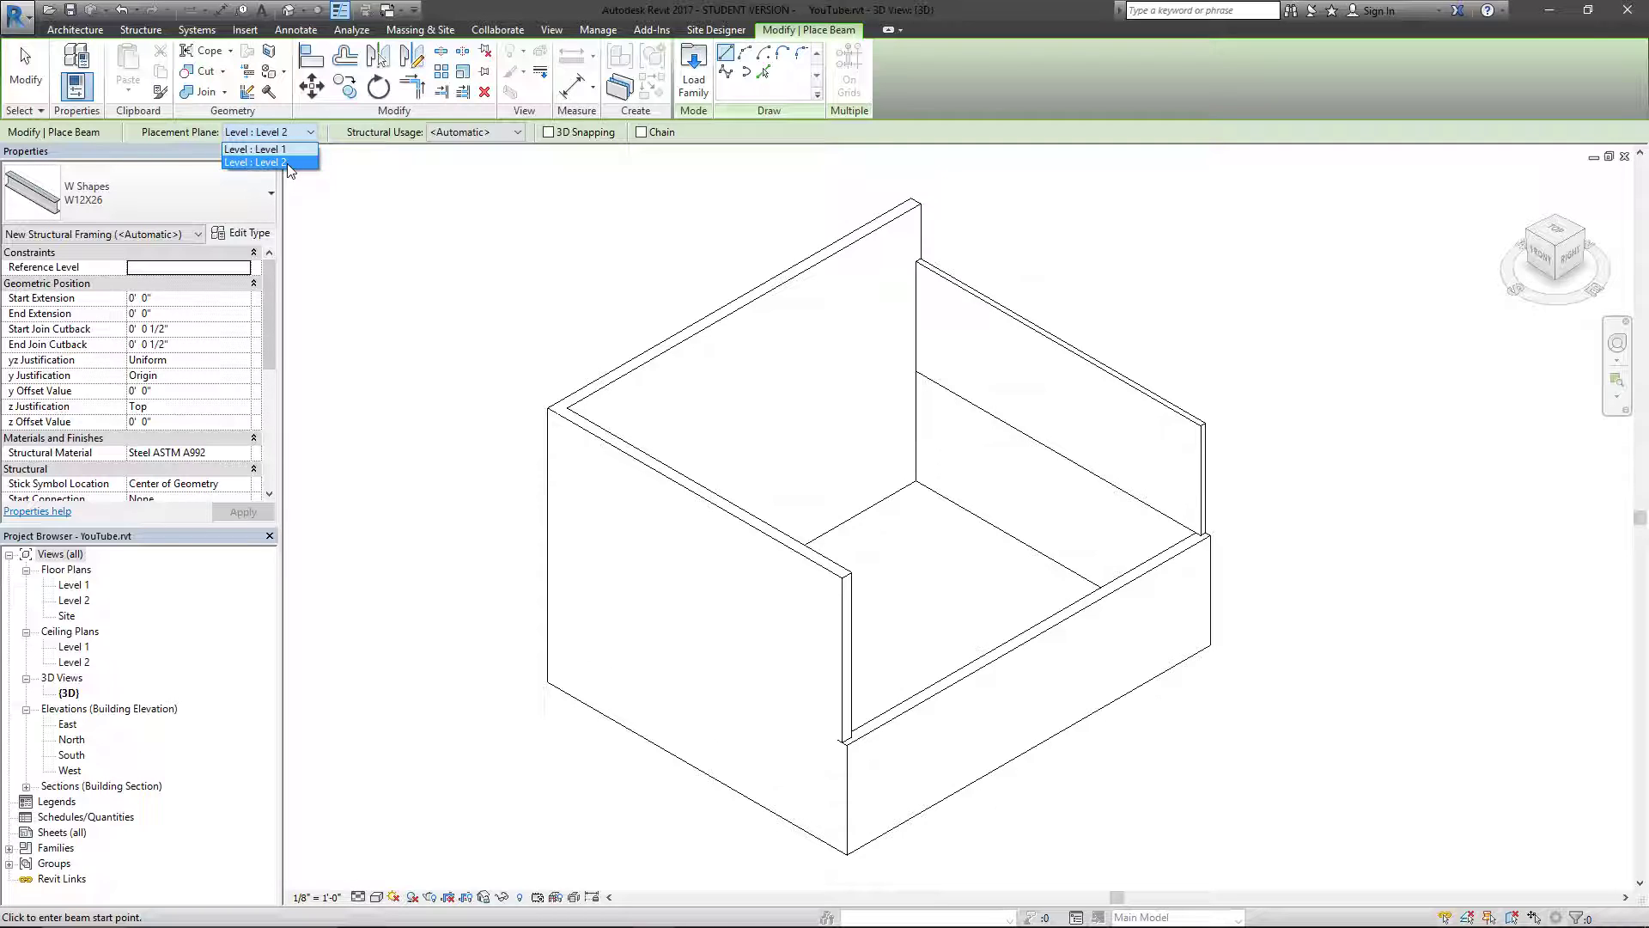
{"action": "left_click", "coordinate": [258, 163]}
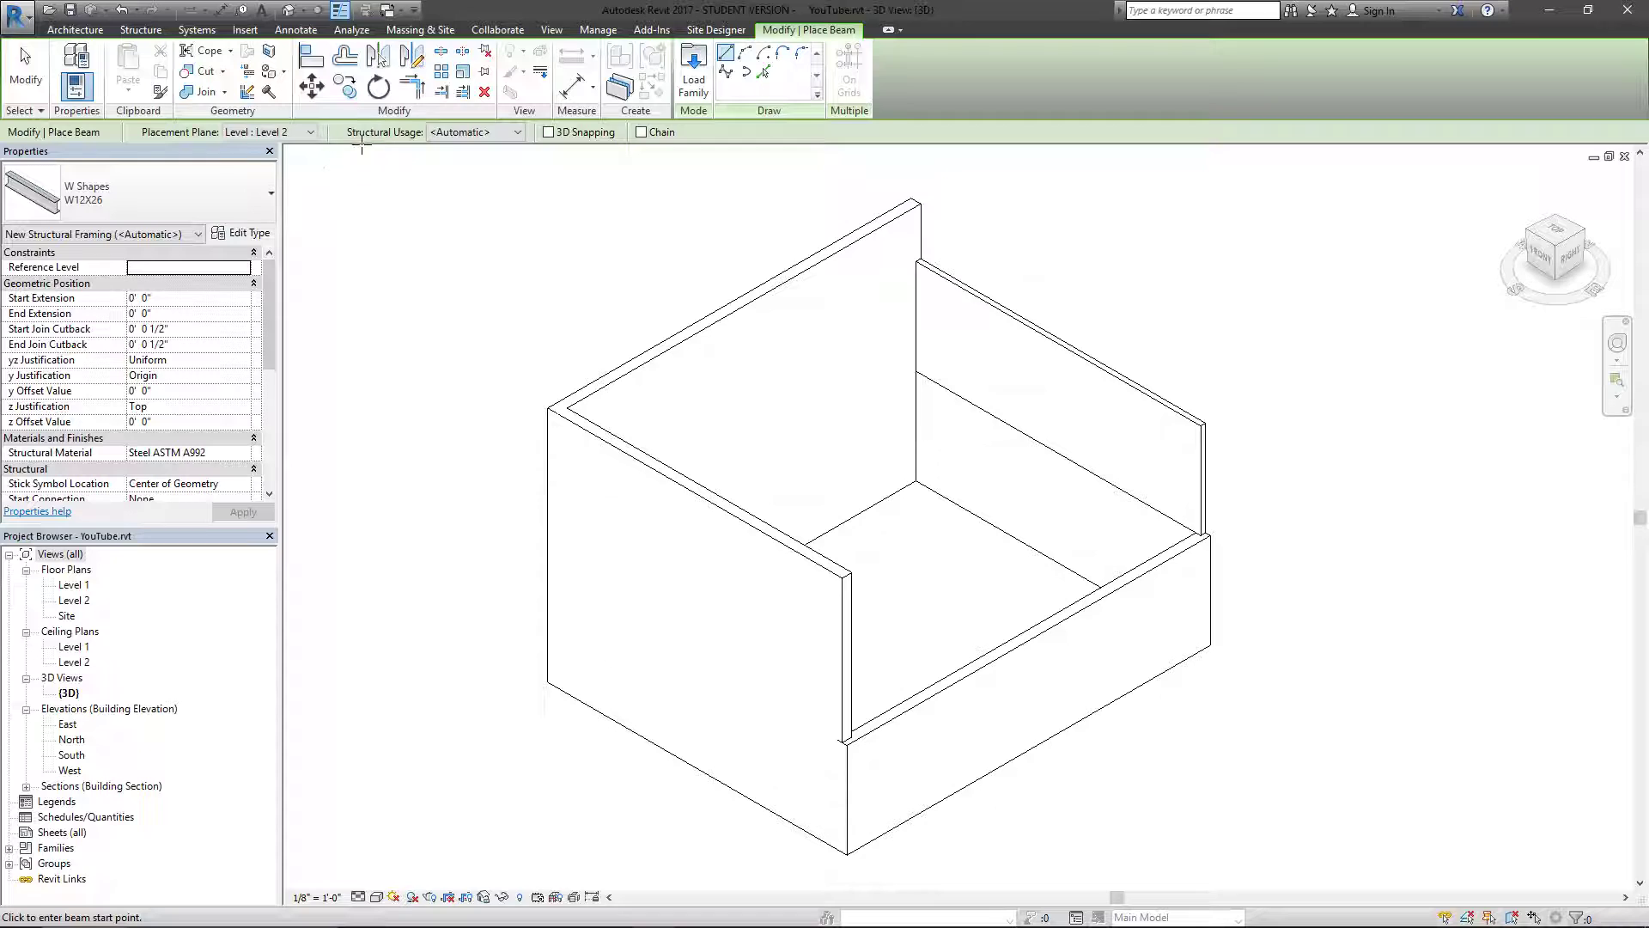
{"action": "left_click", "coordinate": [466, 134]}
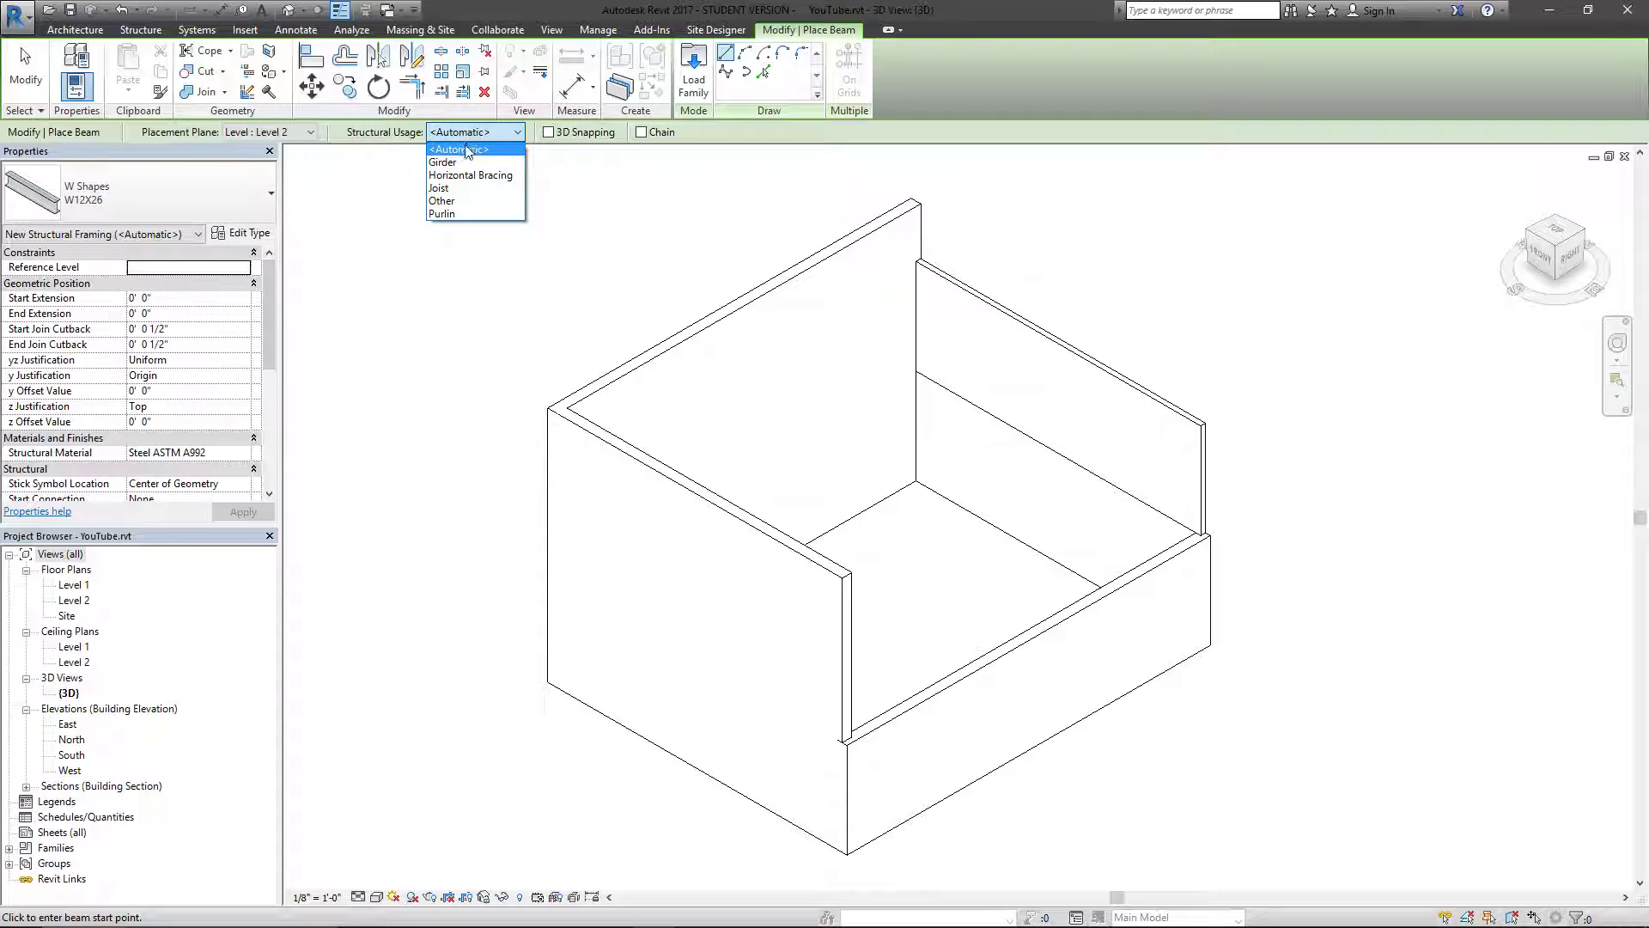
{"action": "left_click", "coordinate": [471, 188]}
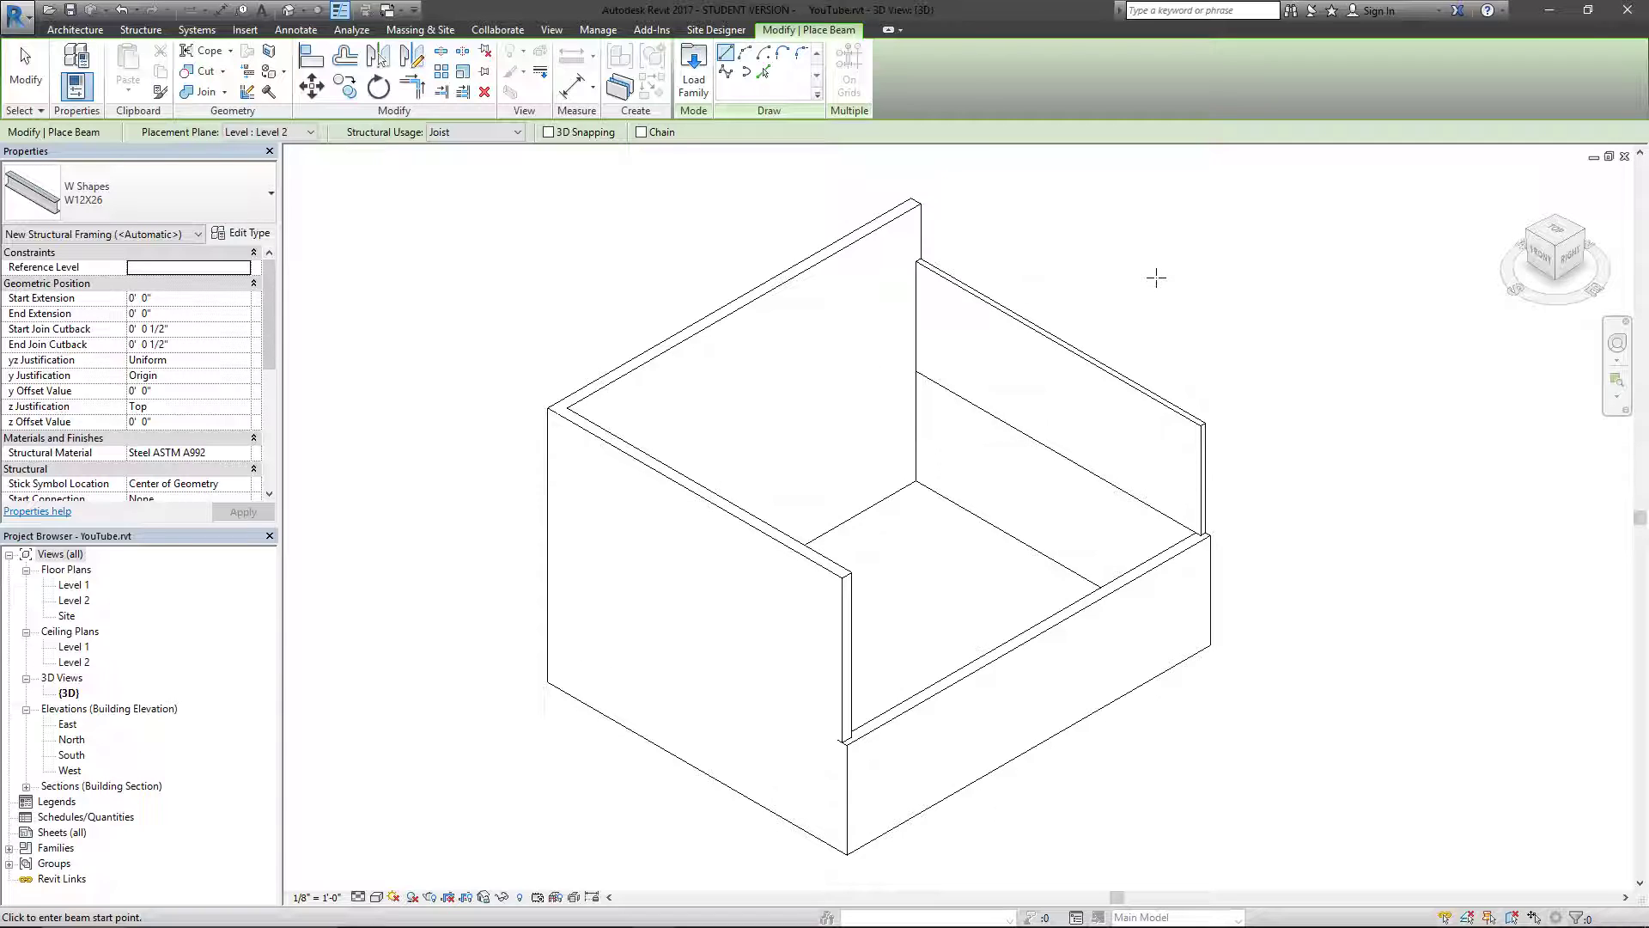
In Top view, draw a 30'-6" beam from the right wall to the left wall
{"action": "left_click", "coordinate": [1555, 228]}
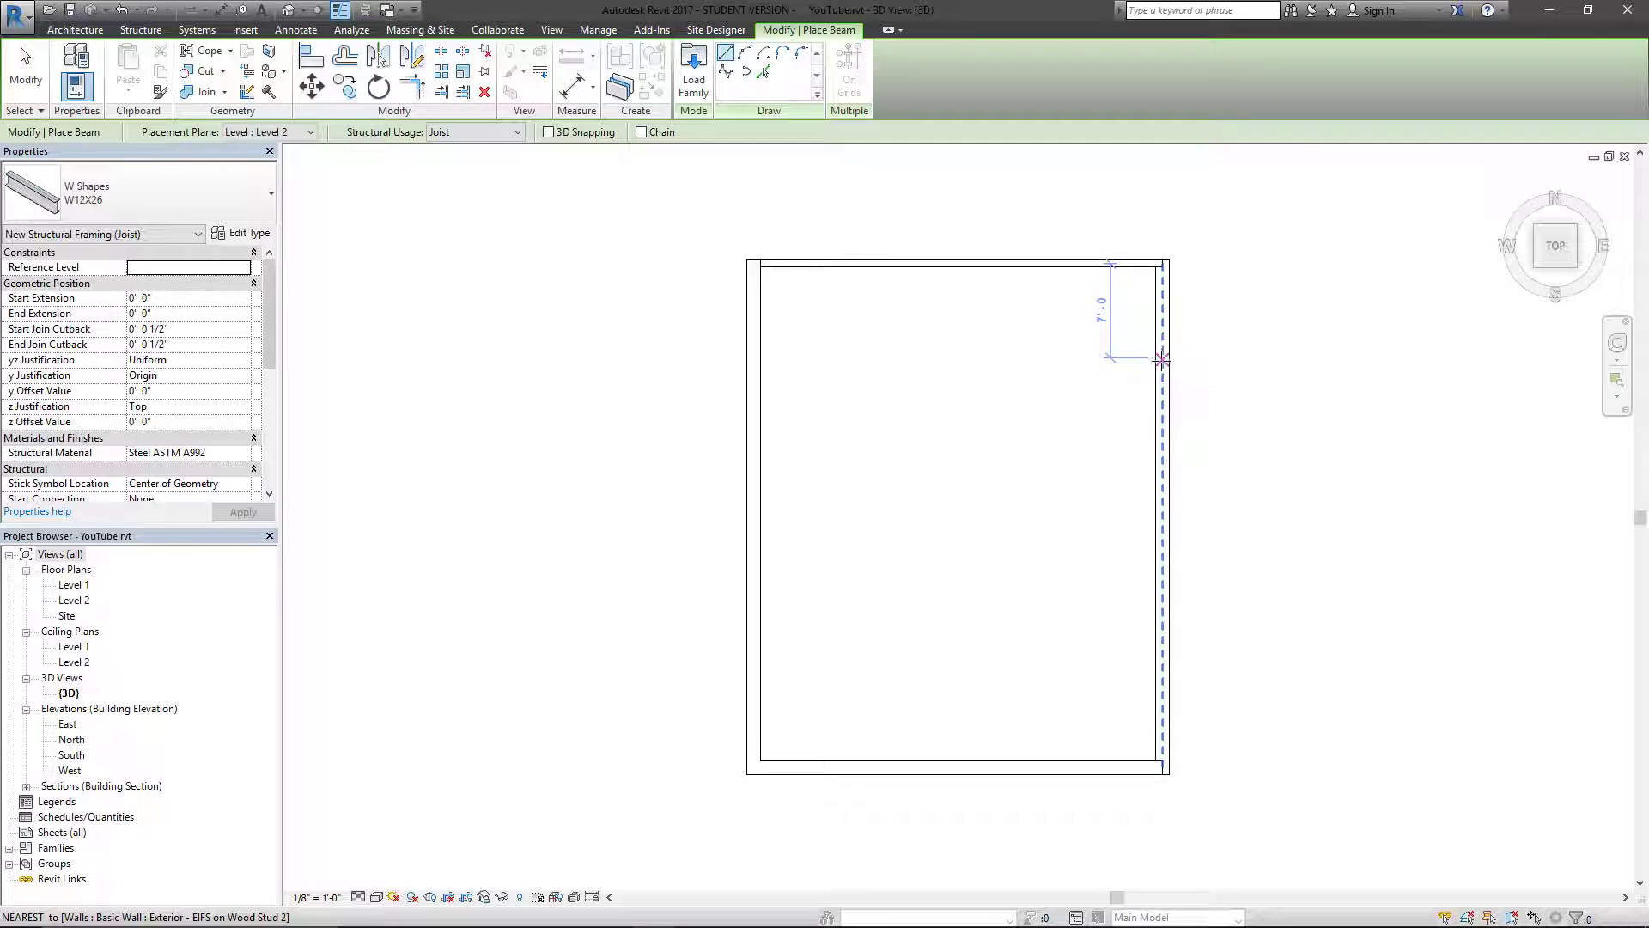
{"action": "left_click", "coordinate": [1162, 364]}
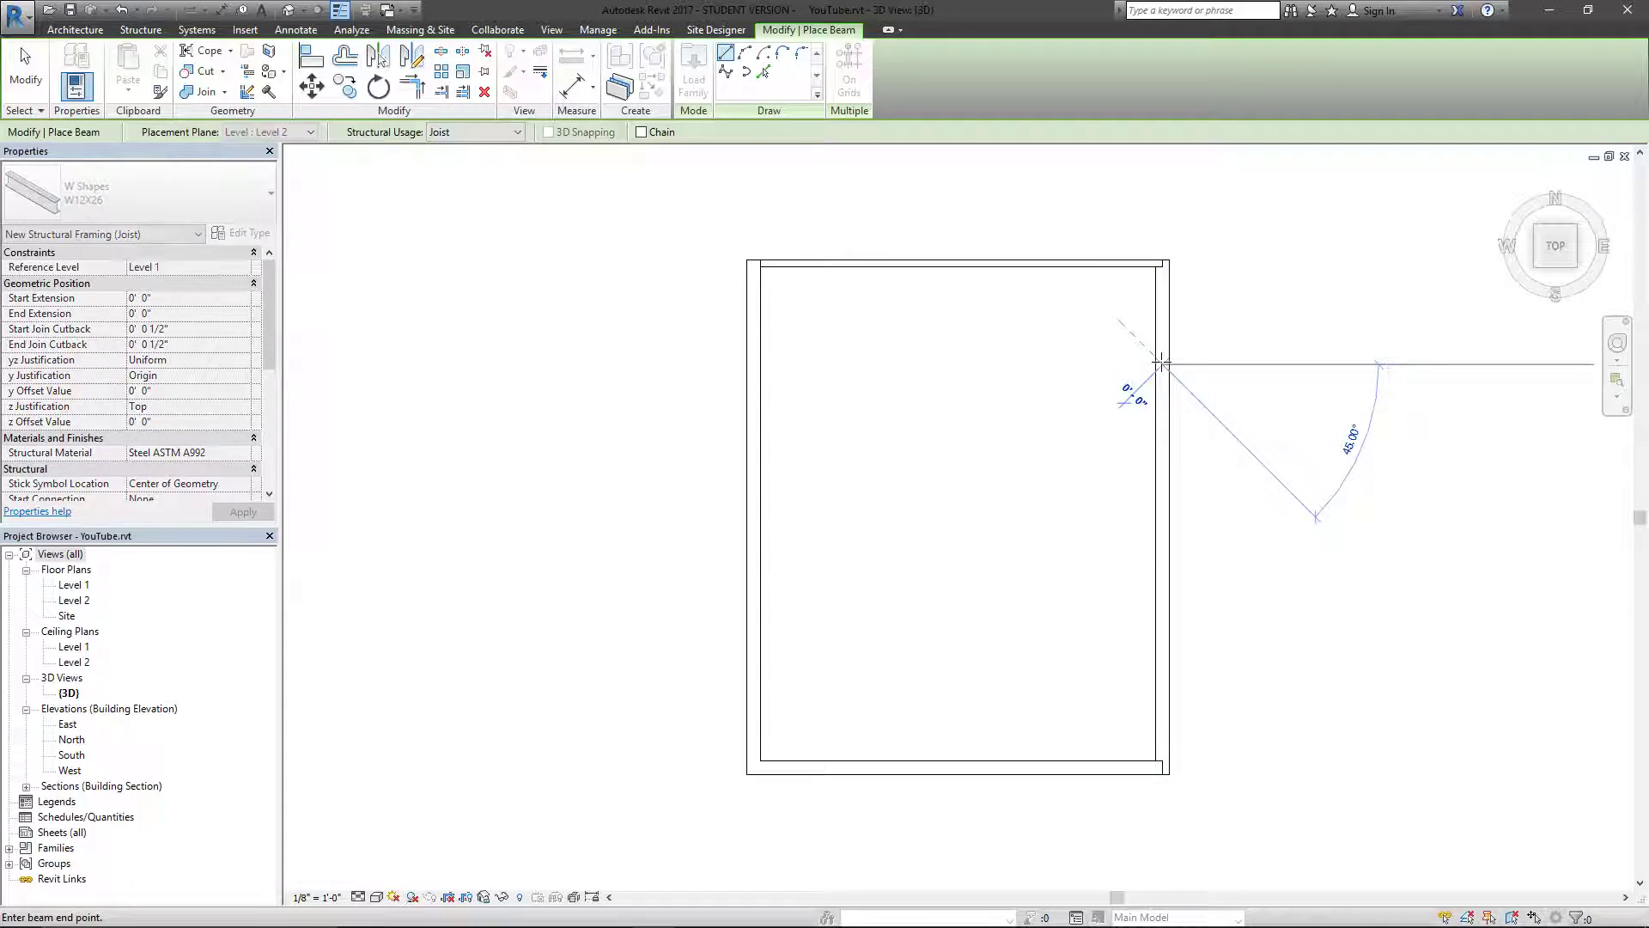
{"action": "left_click", "coordinate": [754, 364]}
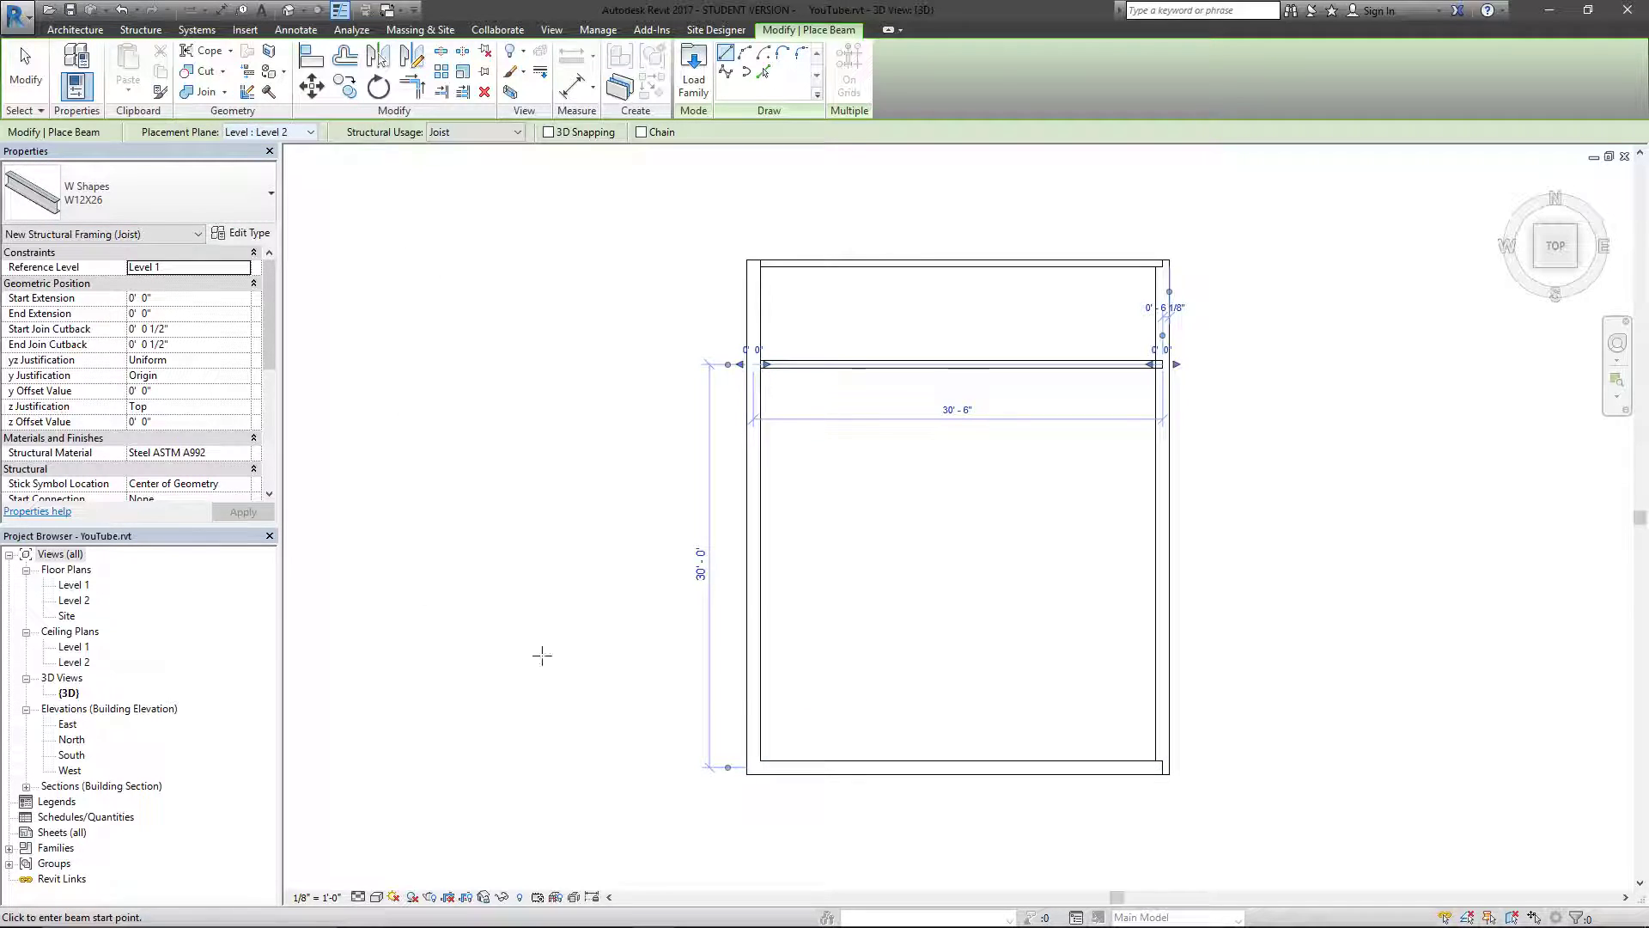
Draw a second beam from the bottom wall into the first beam, forming a T-joint
{"action": "left_click", "coordinate": [995, 766]}
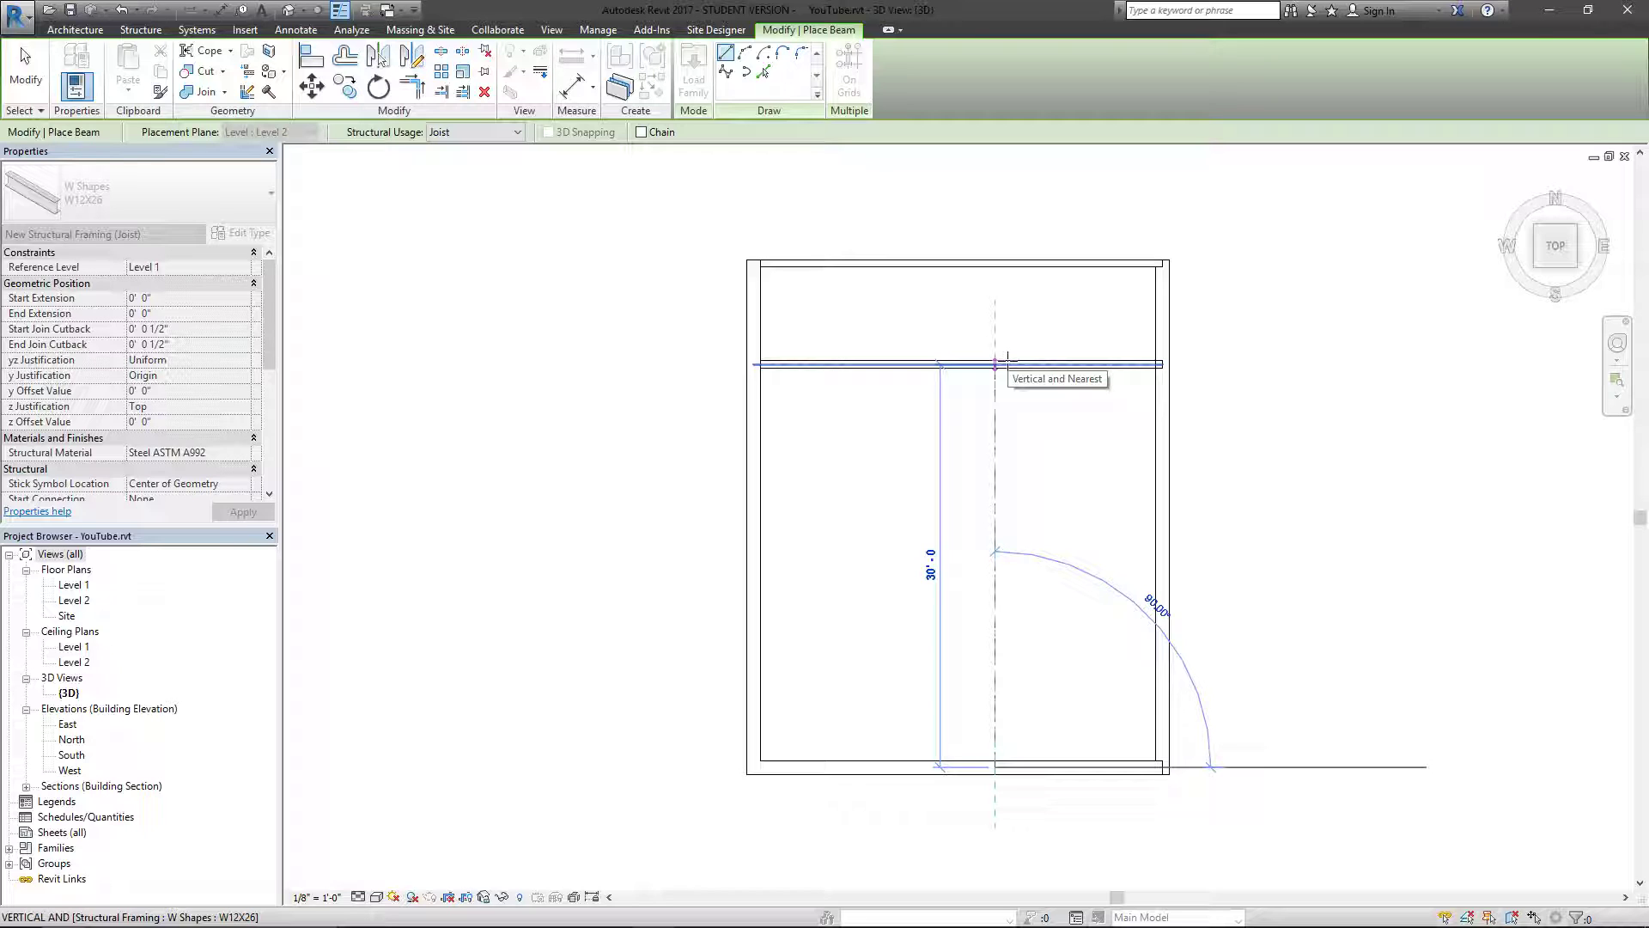
{"action": "left_click", "coordinate": [995, 363]}
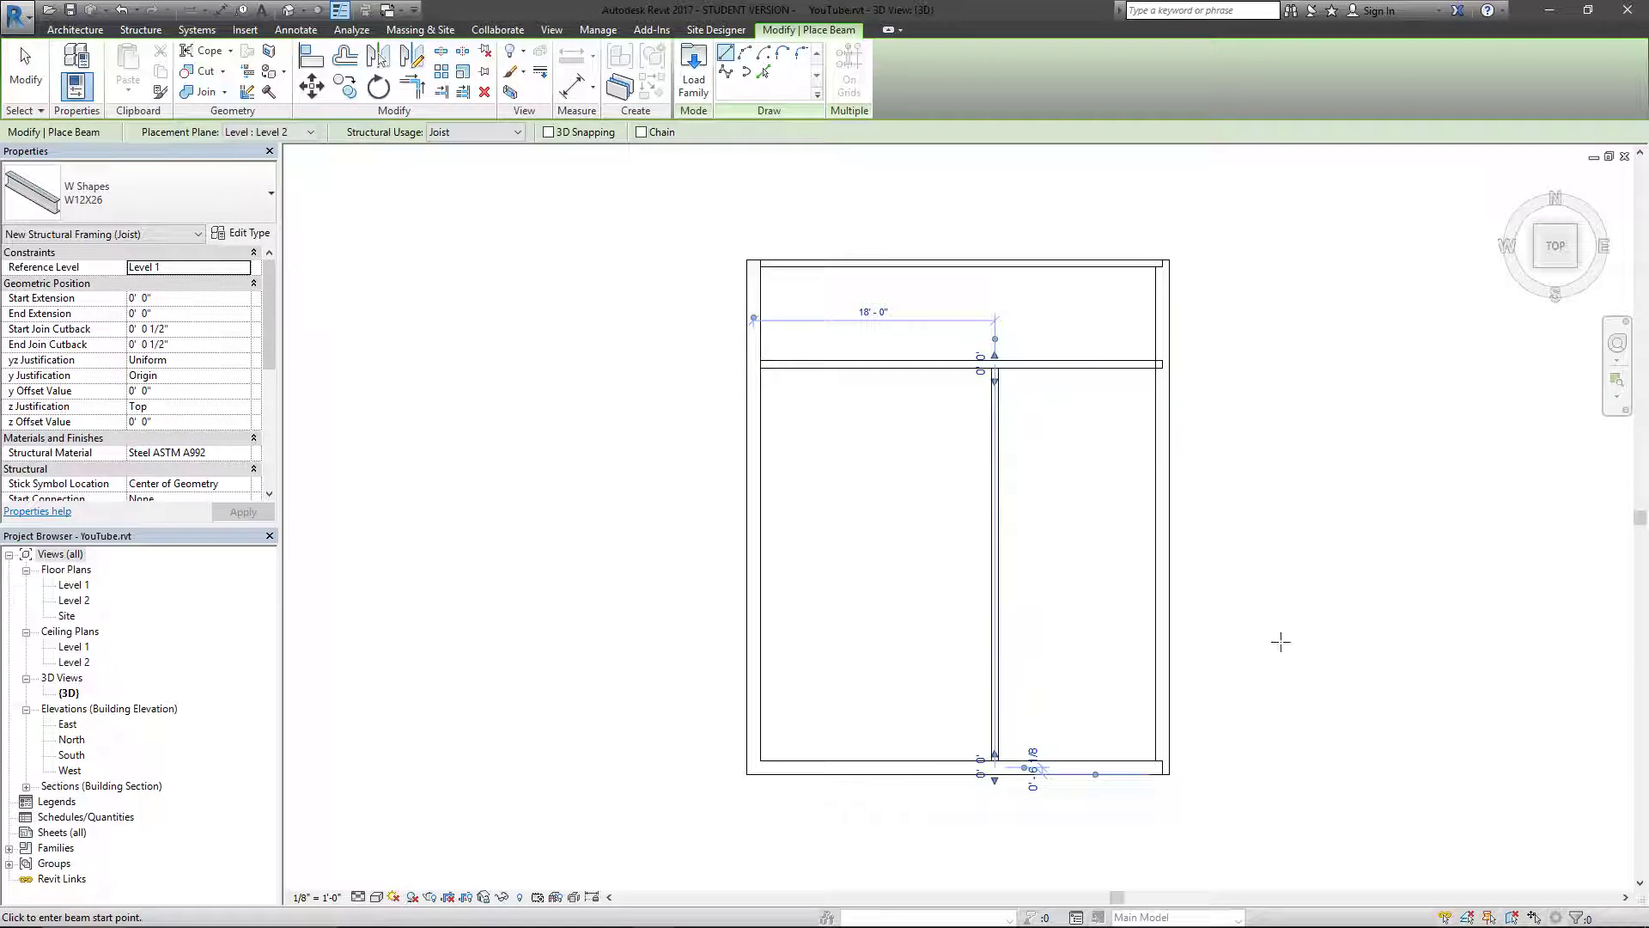
{"action": "middle_click_drag", "start_coordinate": [1281, 644], "coordinate": [1168, 404], "text": "shift"}
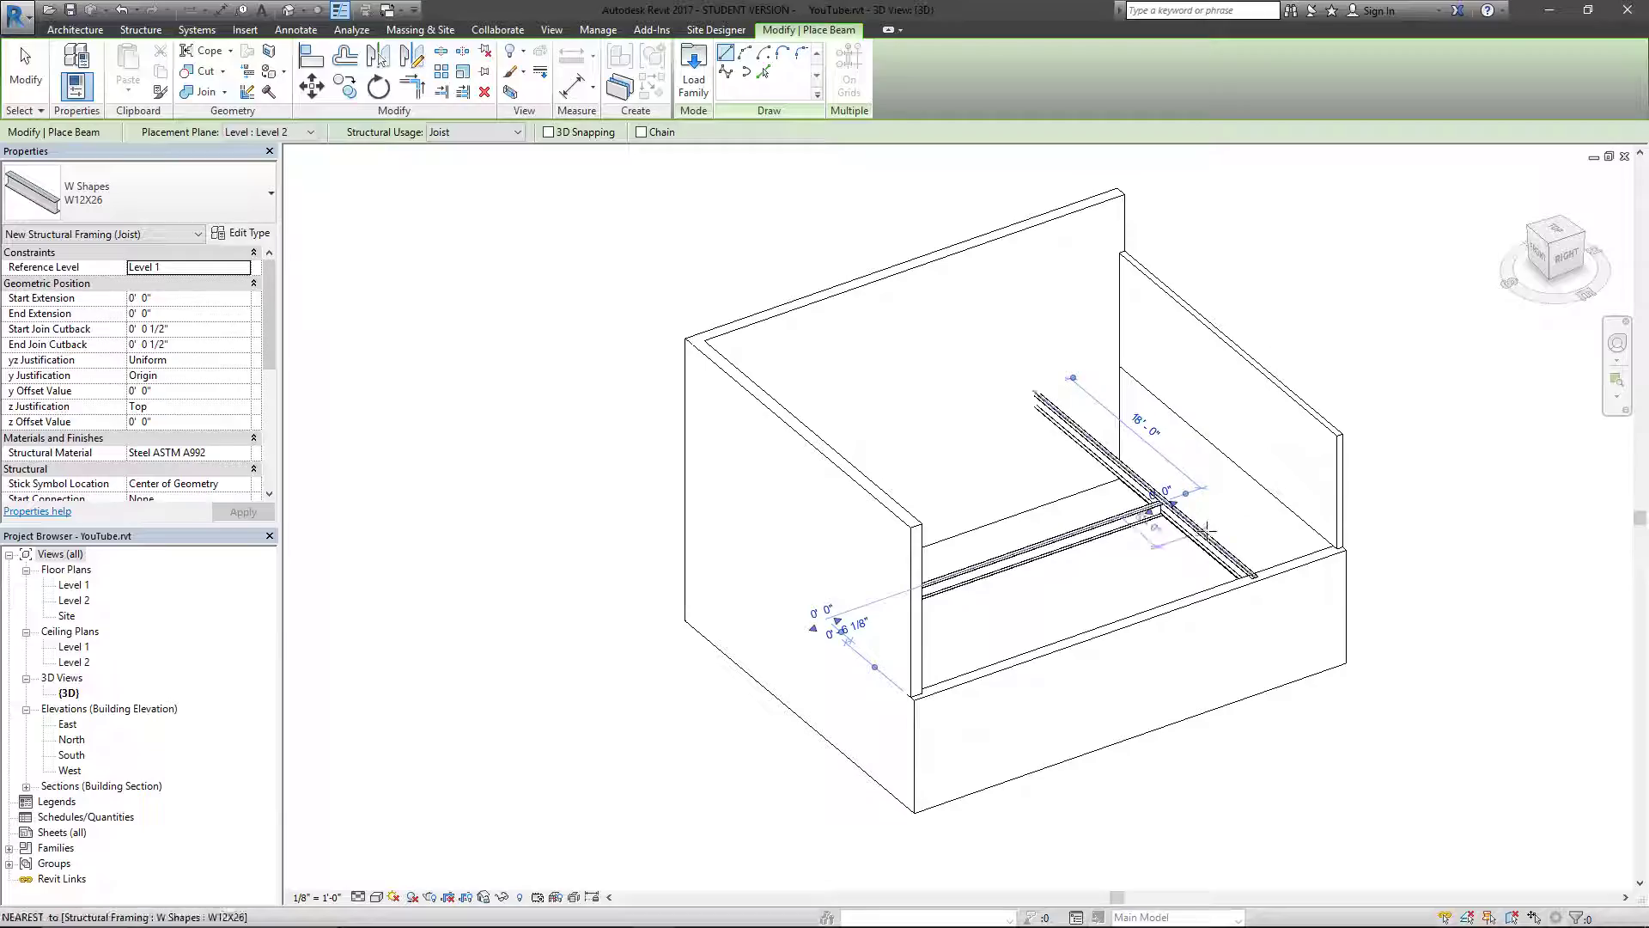
{"action": "key", "text": "Escape"}
{"action": "key", "text": "Escape"}
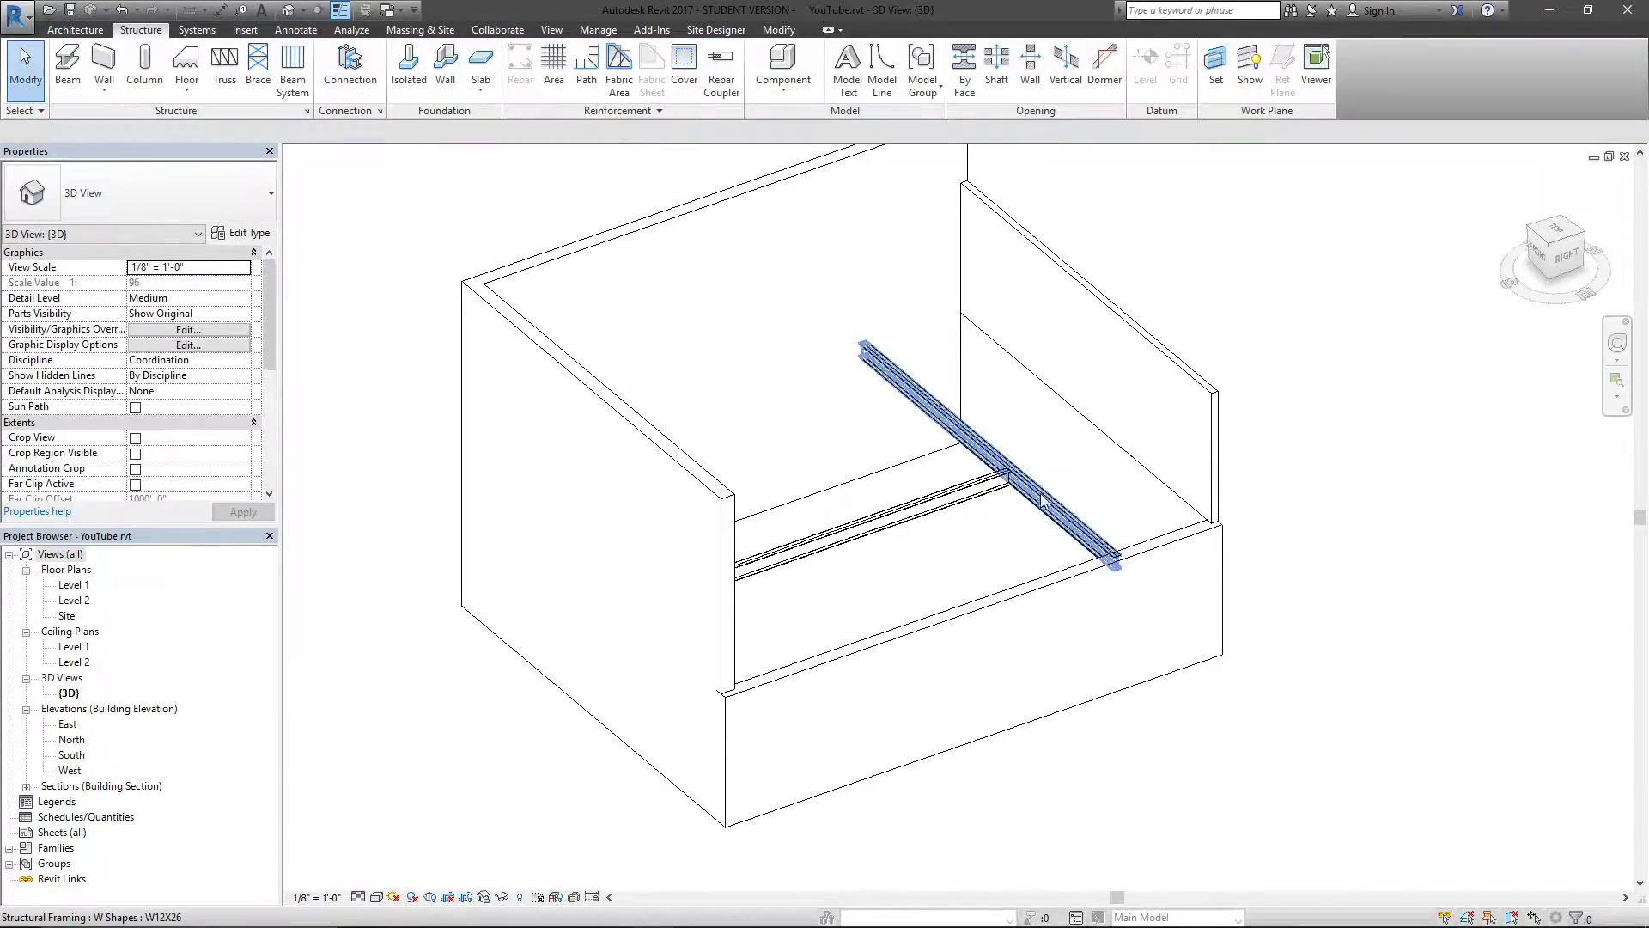
{"action": "scroll", "coordinate": [1094, 427], "scroll_direction": "up", "scroll_amount": 5}
{"action": "middle_click_drag", "start_coordinate": [1094, 427], "coordinate": [962, 608], "text": "shift"}
{"action": "scroll", "coordinate": [1087, 595], "scroll_direction": "down", "scroll_amount": 6}
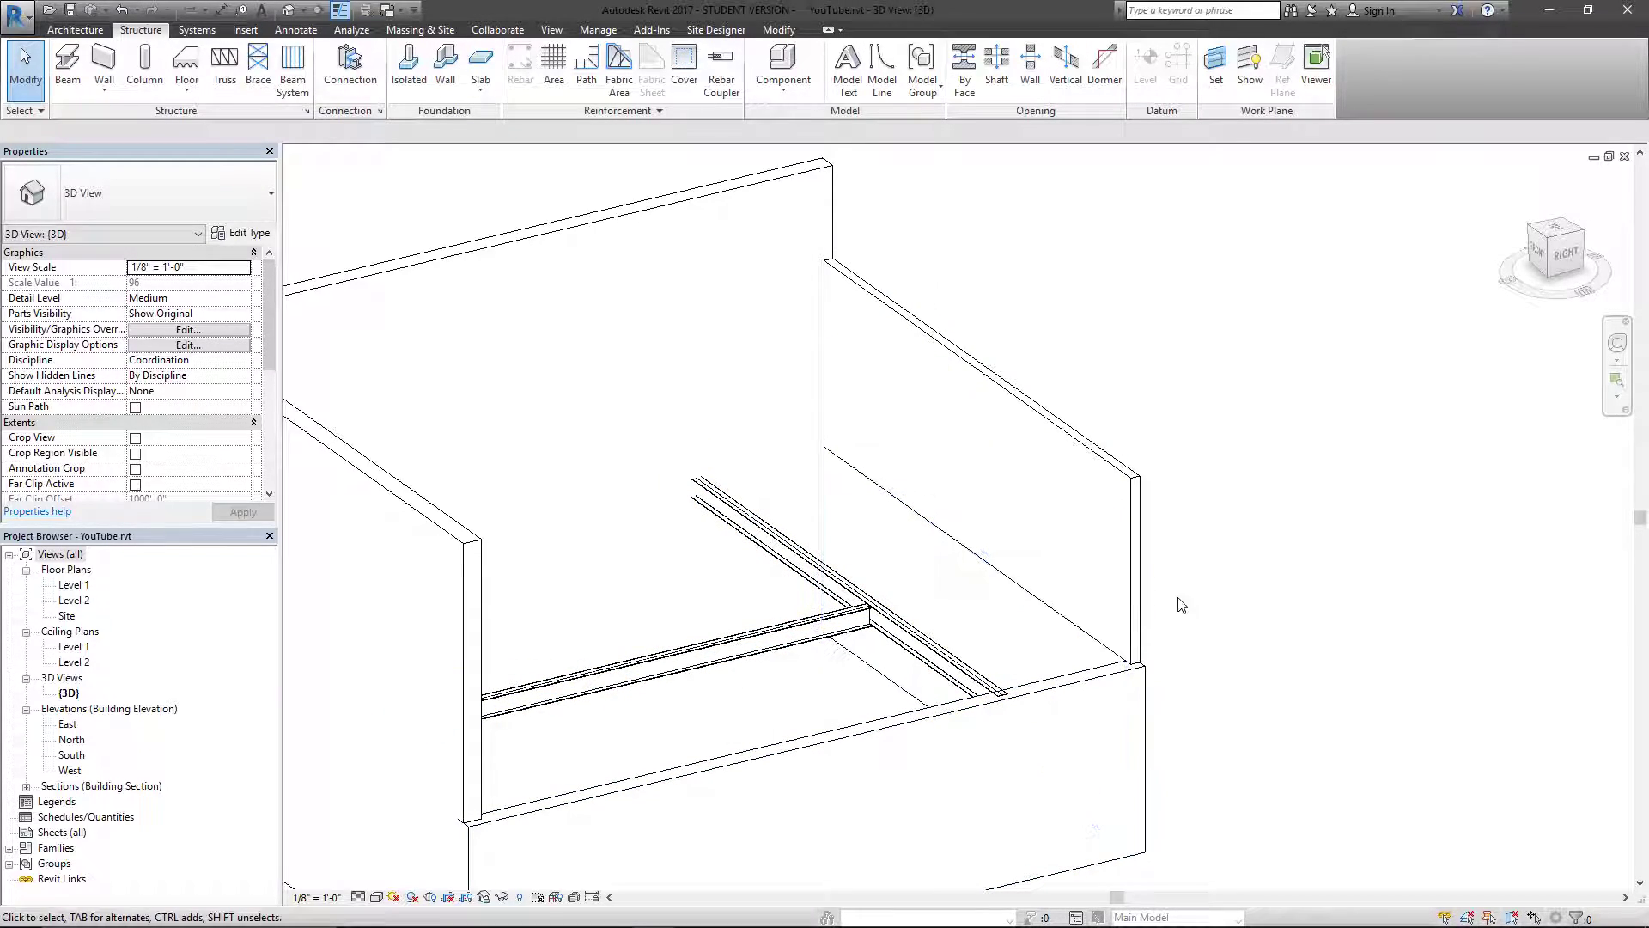
{"action": "middle_click_drag", "start_coordinate": [1198, 610], "coordinate": [1232, 607]}
{"action": "scroll", "coordinate": [1232, 607], "scroll_direction": "down", "scroll_amount": 1}
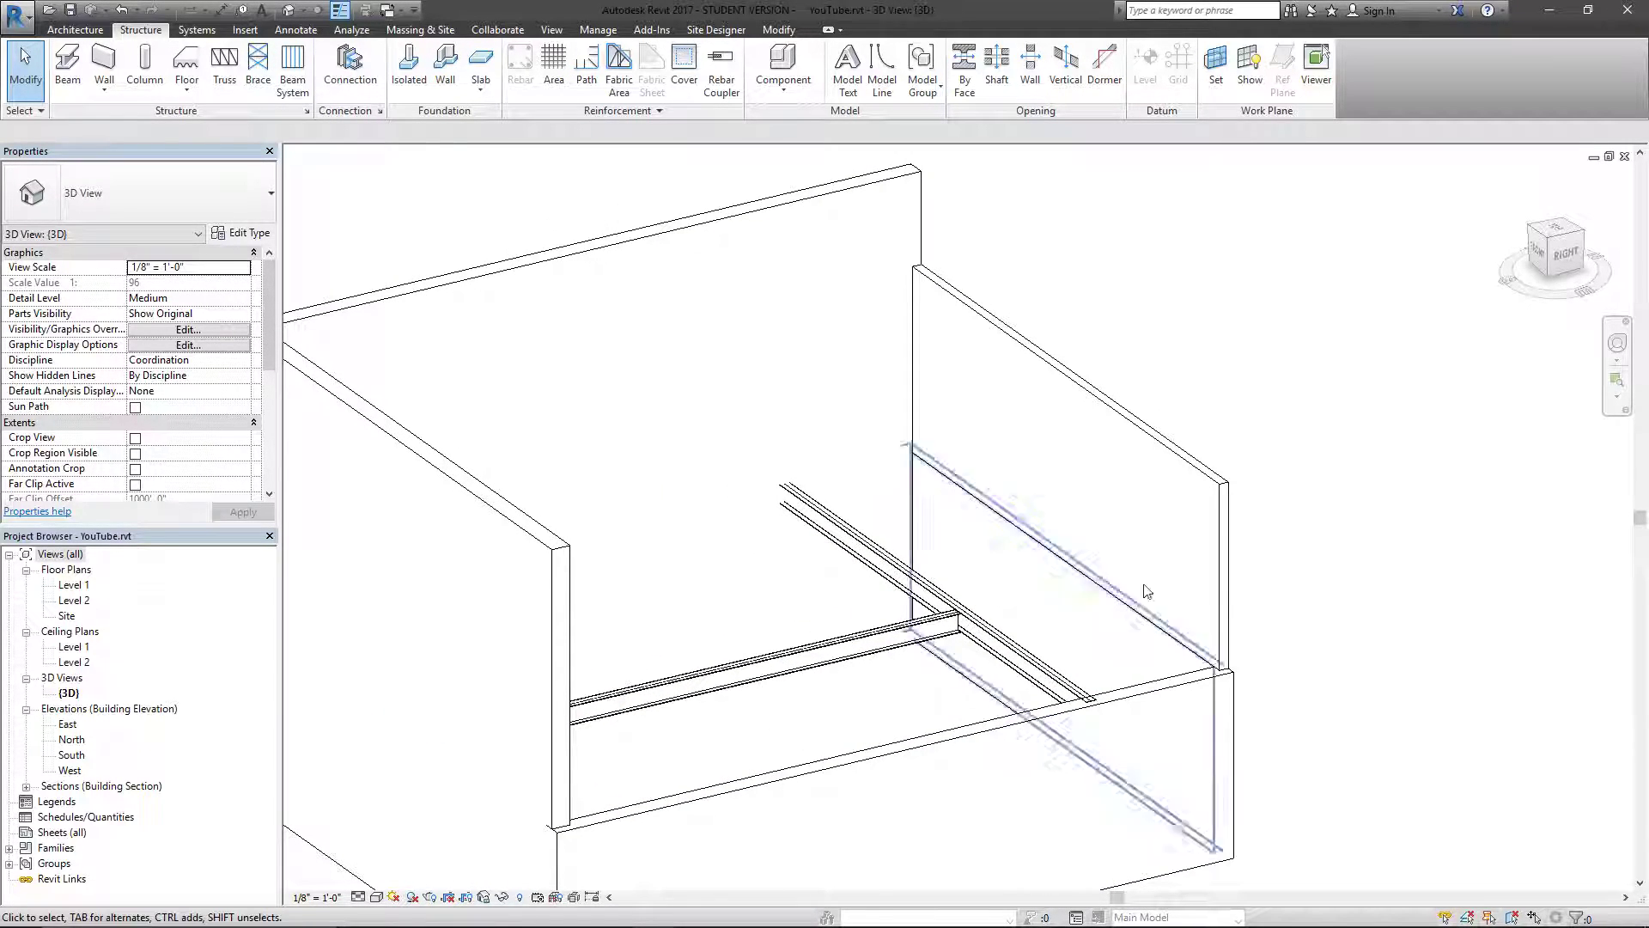
{"action": "middle_click_drag", "start_coordinate": [1269, 730], "coordinate": [1294, 649]}
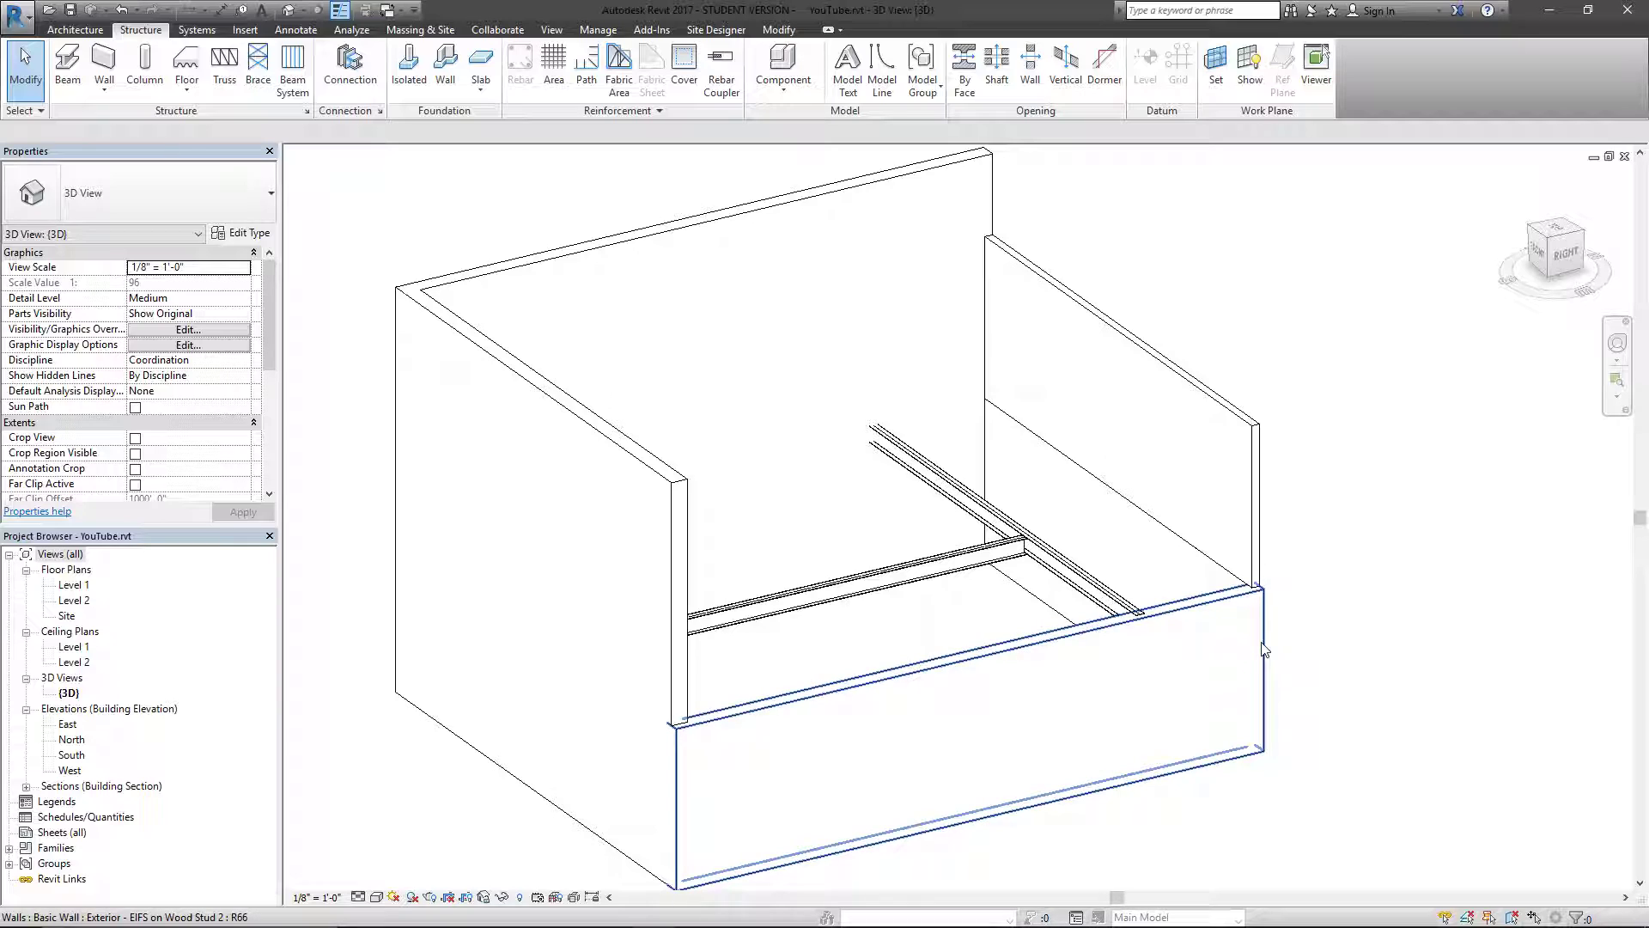
Select the chain of four lower walls plus the right, back and left upper walls
{"action": "key", "text": "Tab"}
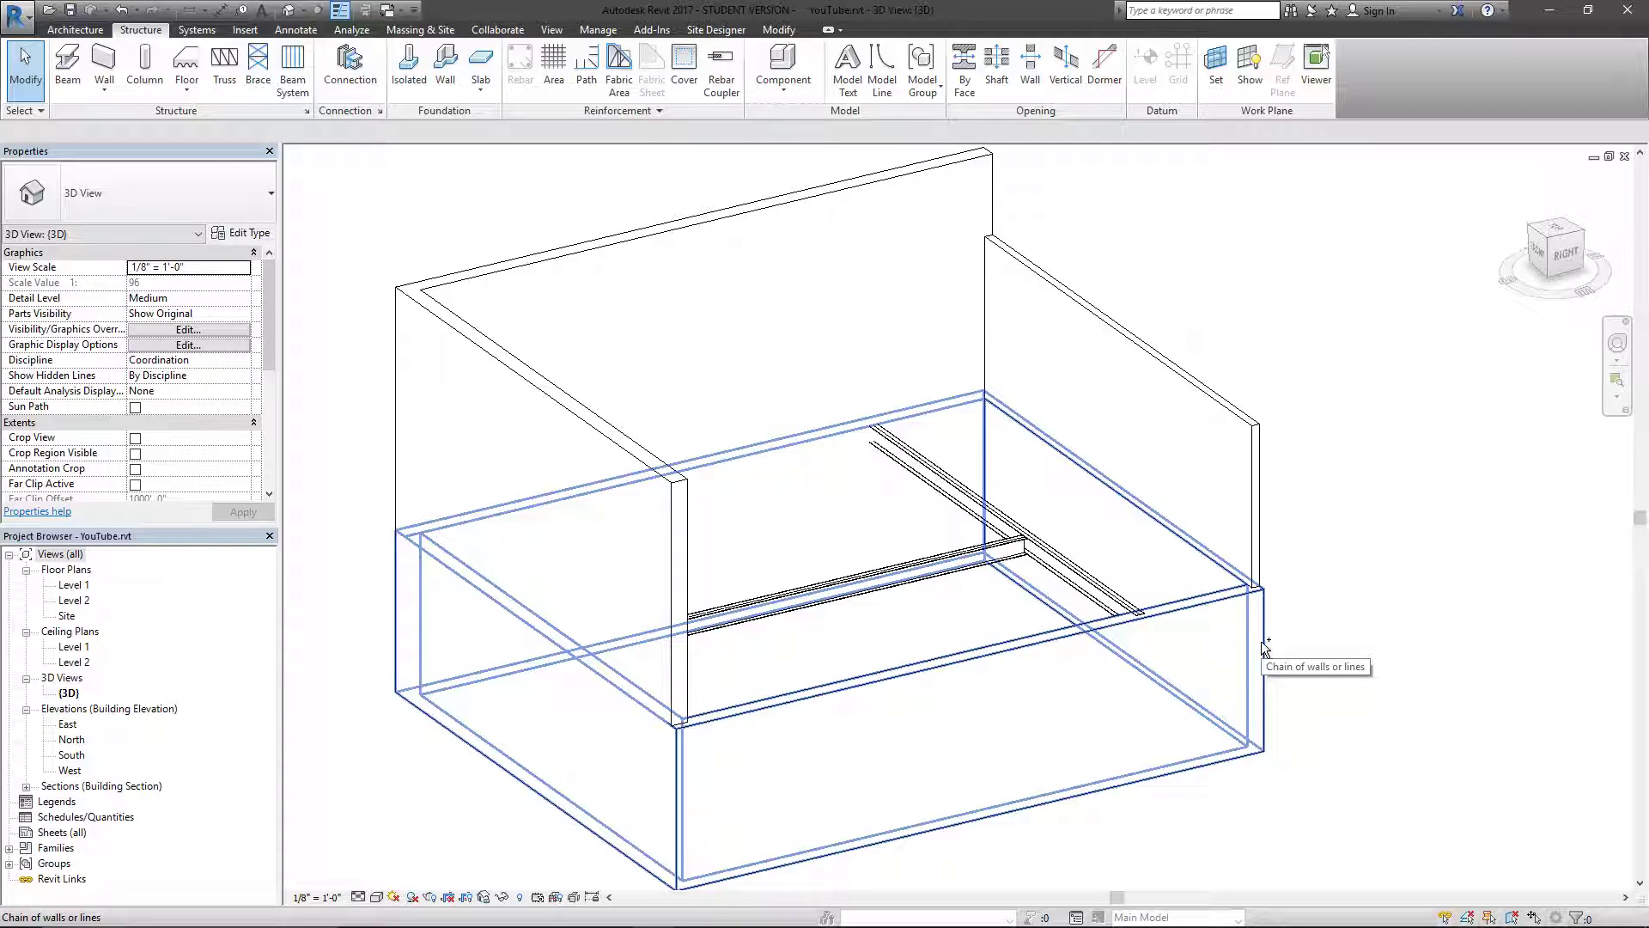
{"action": "left_click", "coordinate": [1262, 643]}
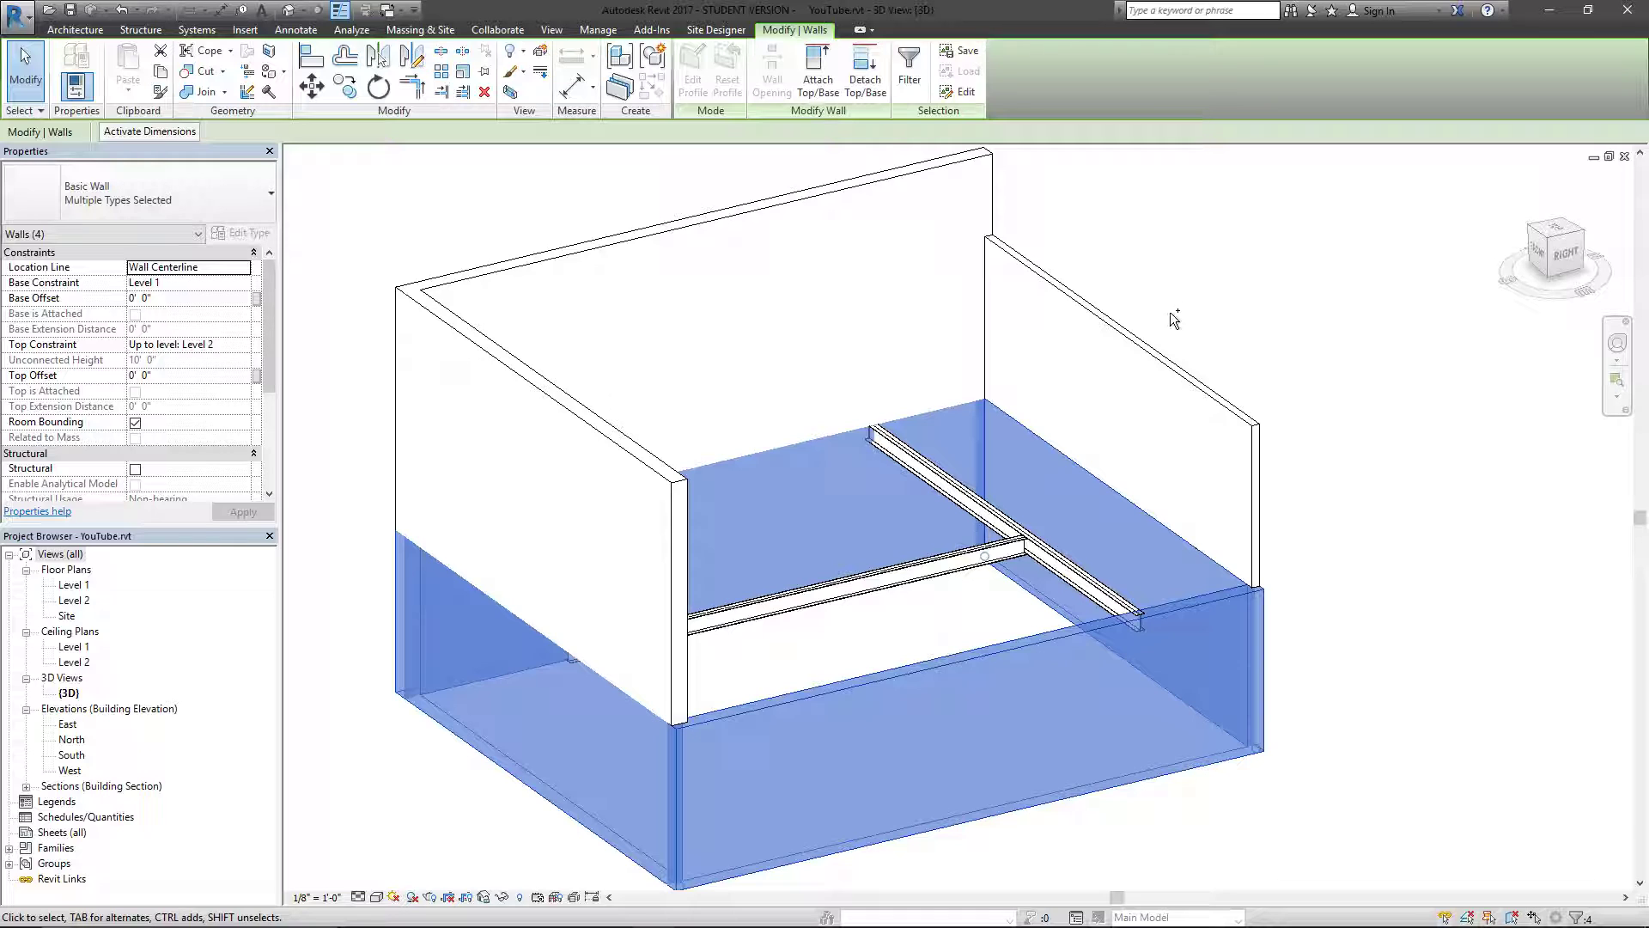
{"action": "left_click", "coordinate": [1158, 361], "text": "ctrl"}
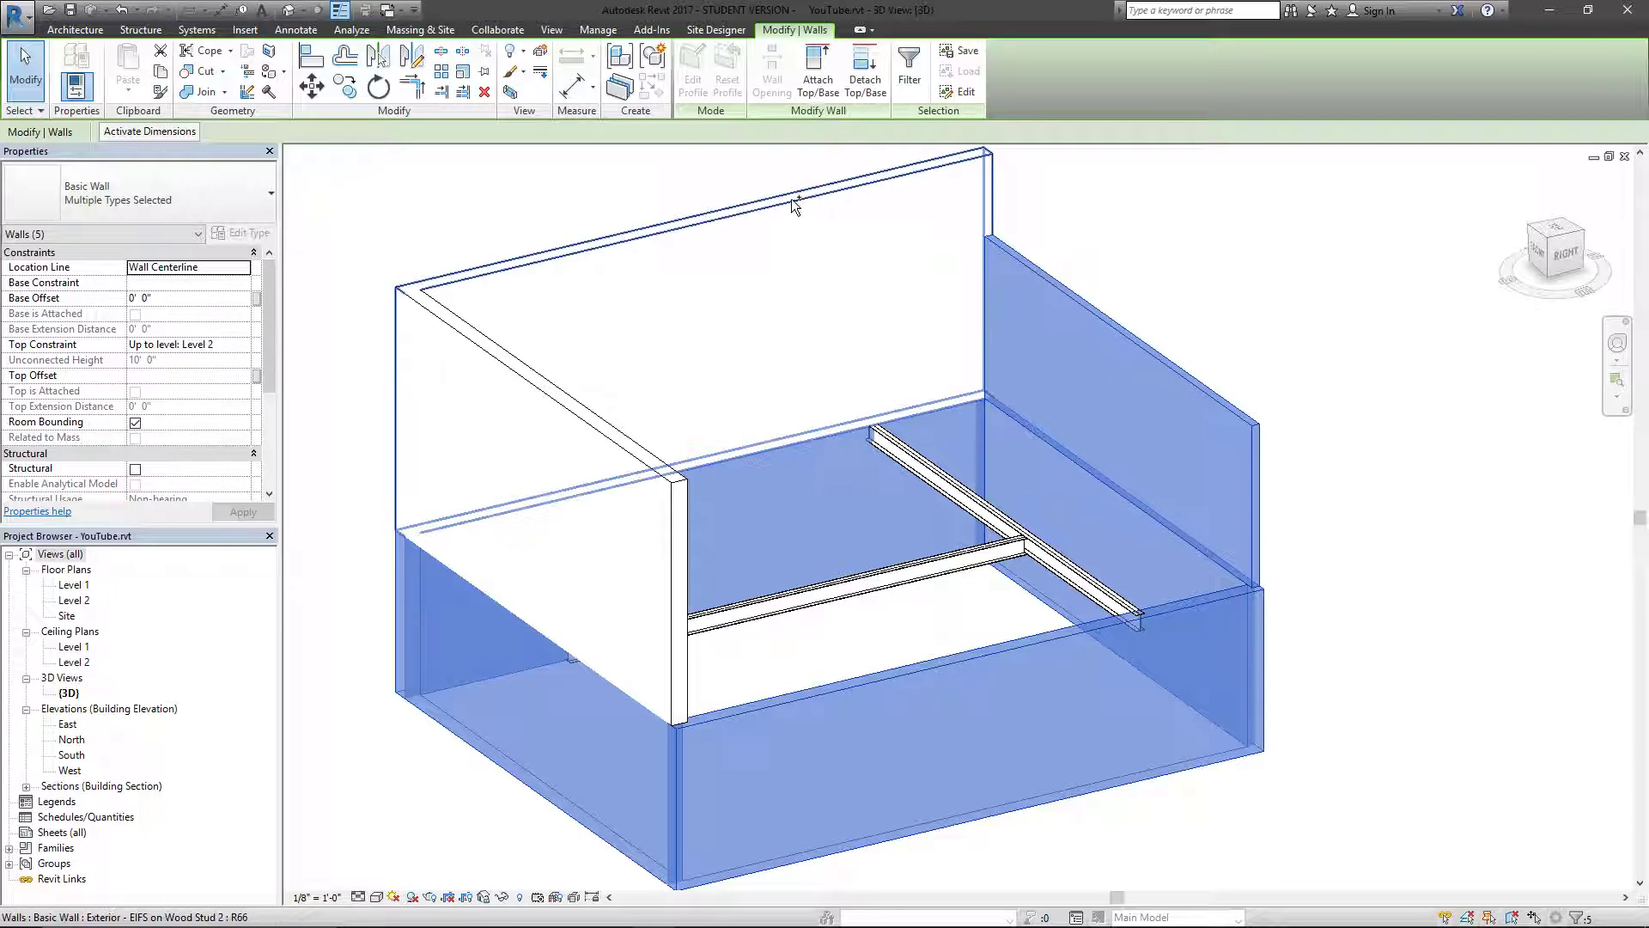
{"action": "left_click", "coordinate": [652, 394], "text": "ctrl"}
{"action": "left_click", "coordinate": [616, 435], "text": "ctrl"}
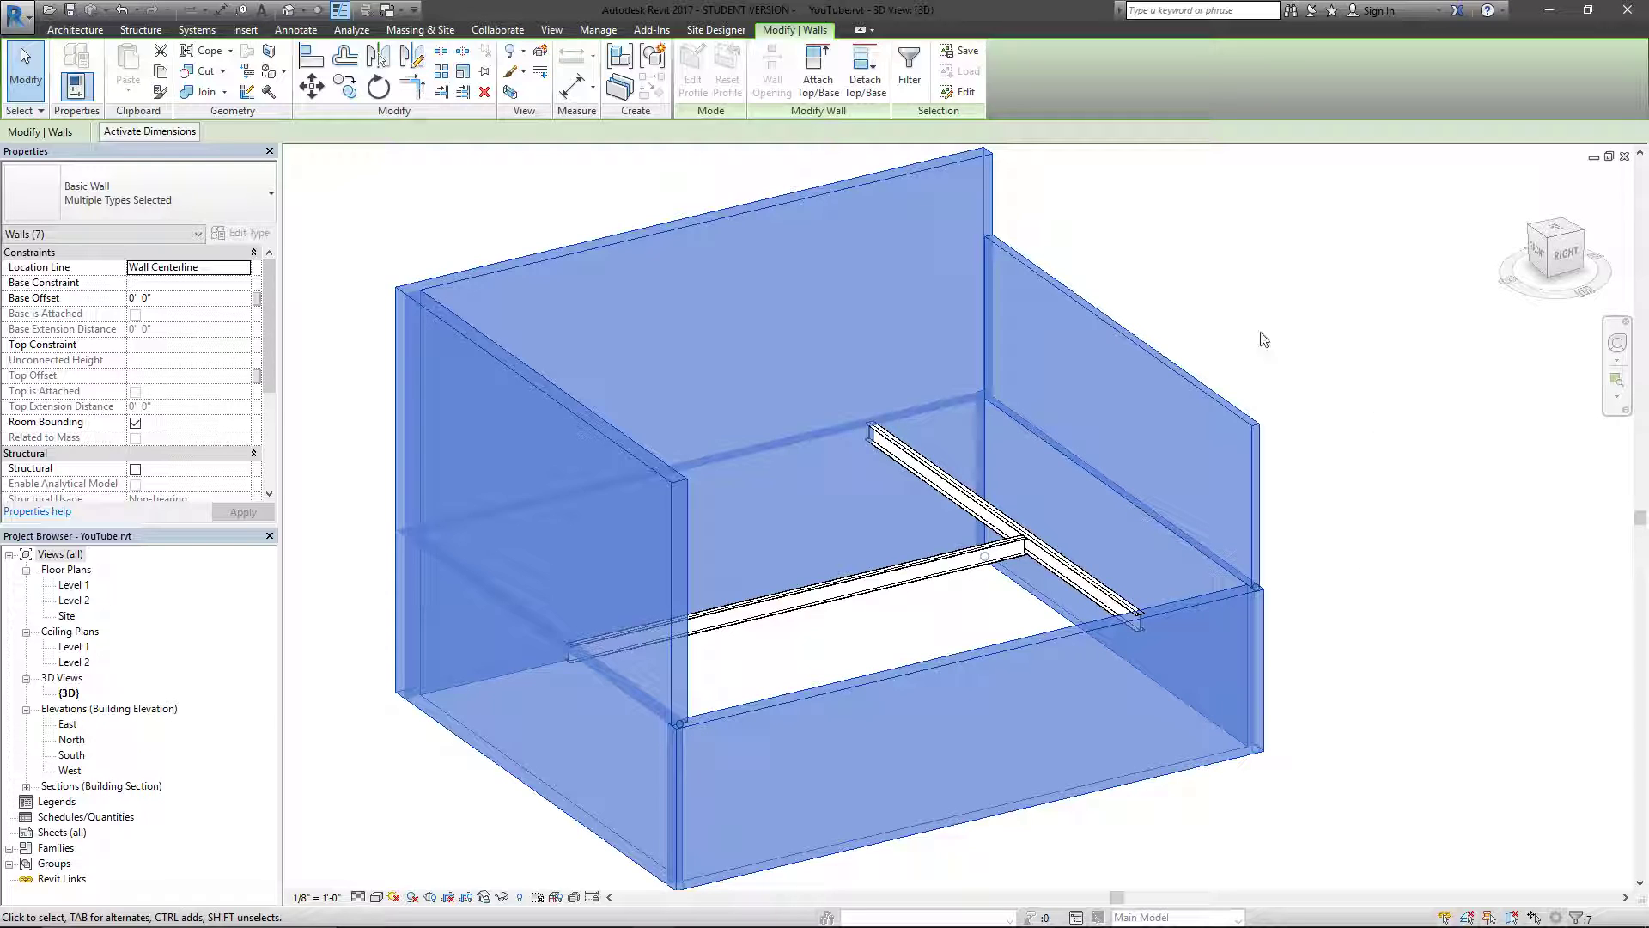
{"action": "right_click", "coordinate": [1238, 359]}
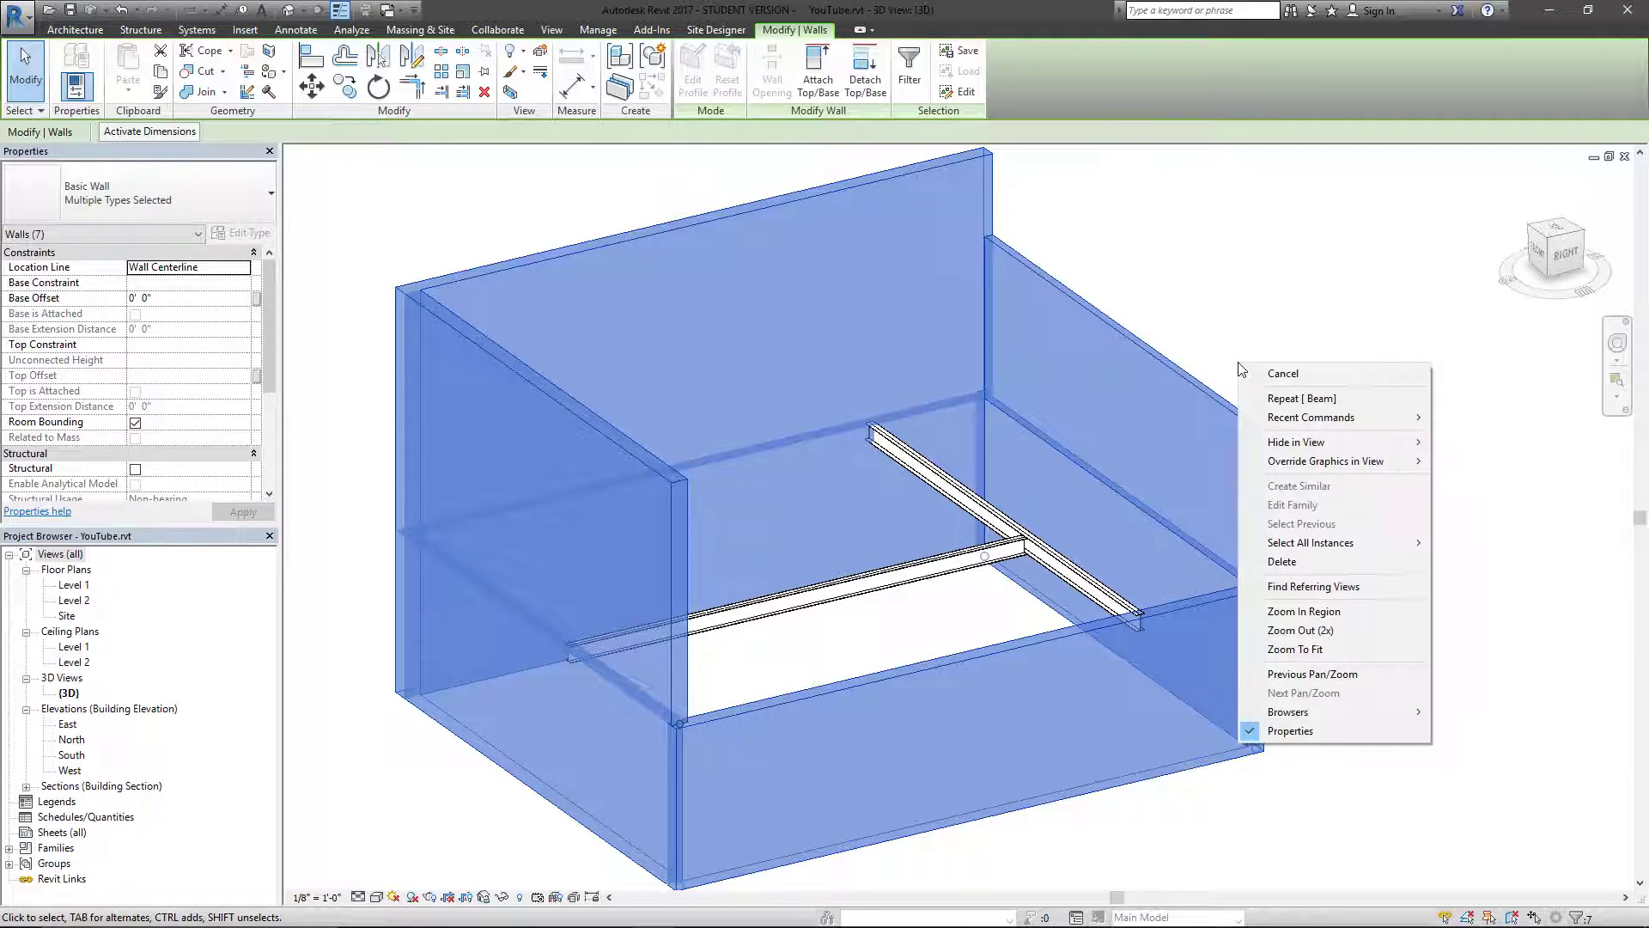
{"action": "mouse_move", "coordinate": [1351, 453]}
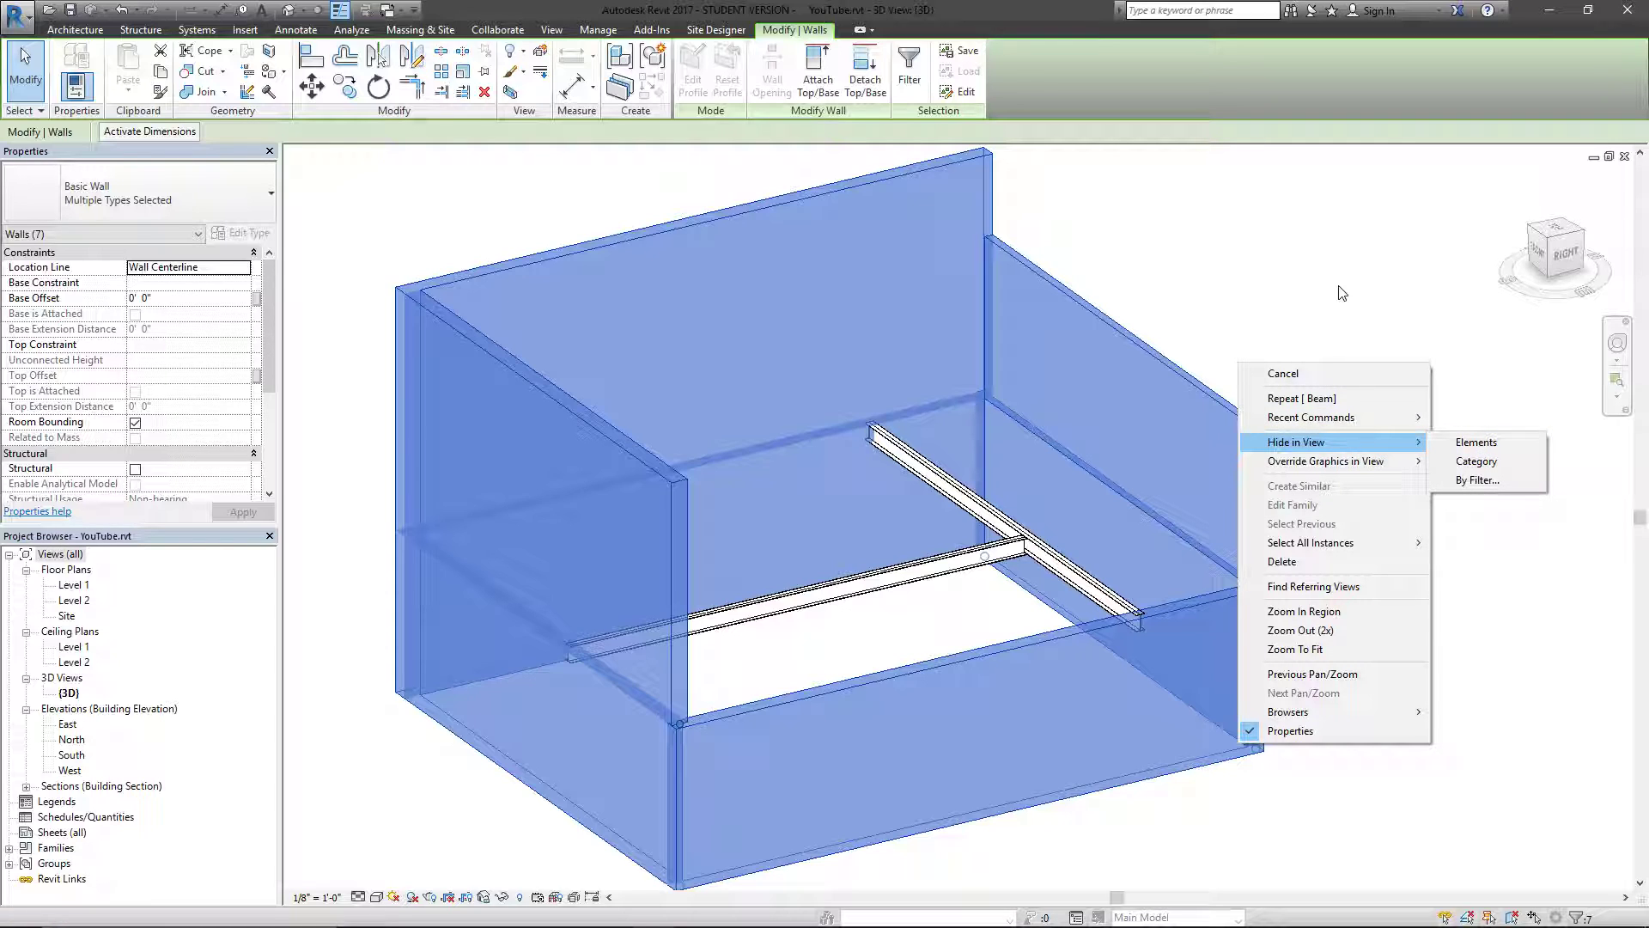
{"action": "left_click", "coordinate": [1325, 373]}
{"action": "left_click_drag", "start_coordinate": [1380, 458], "coordinate": [1237, 655]}
{"action": "left_click_drag", "start_coordinate": [525, 181], "coordinate": [364, 532], "text": "ctrl"}
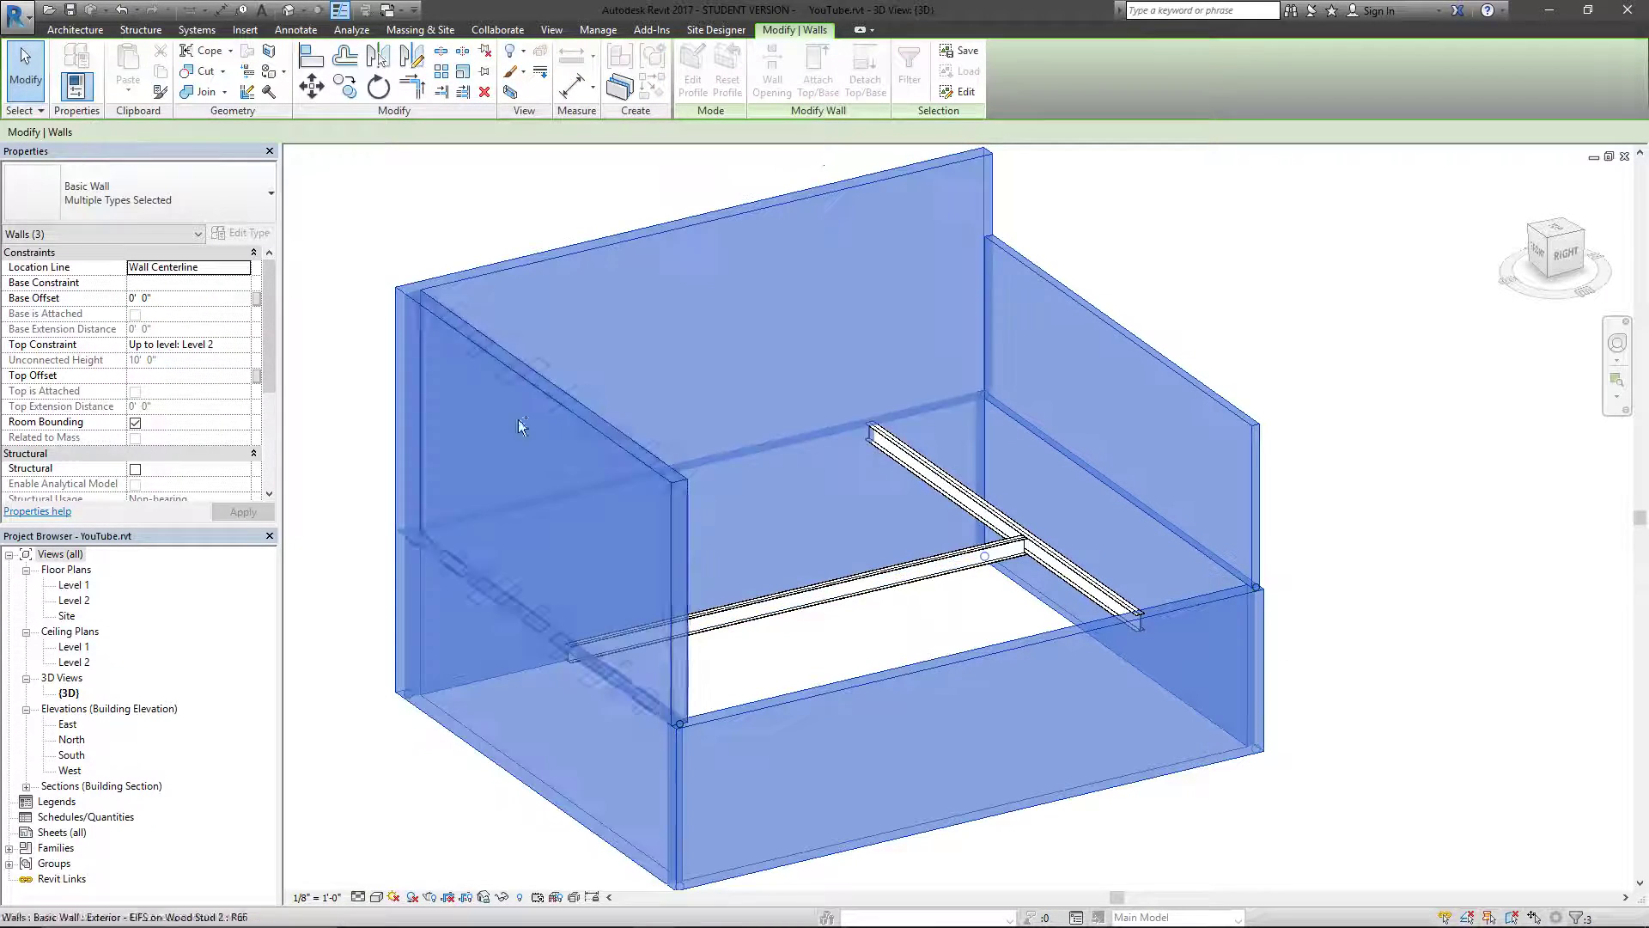
{"action": "left_click", "coordinate": [1220, 481], "text": "ctrl"}
{"action": "middle_click_drag", "start_coordinate": [1381, 456], "coordinate": [1316, 451]}
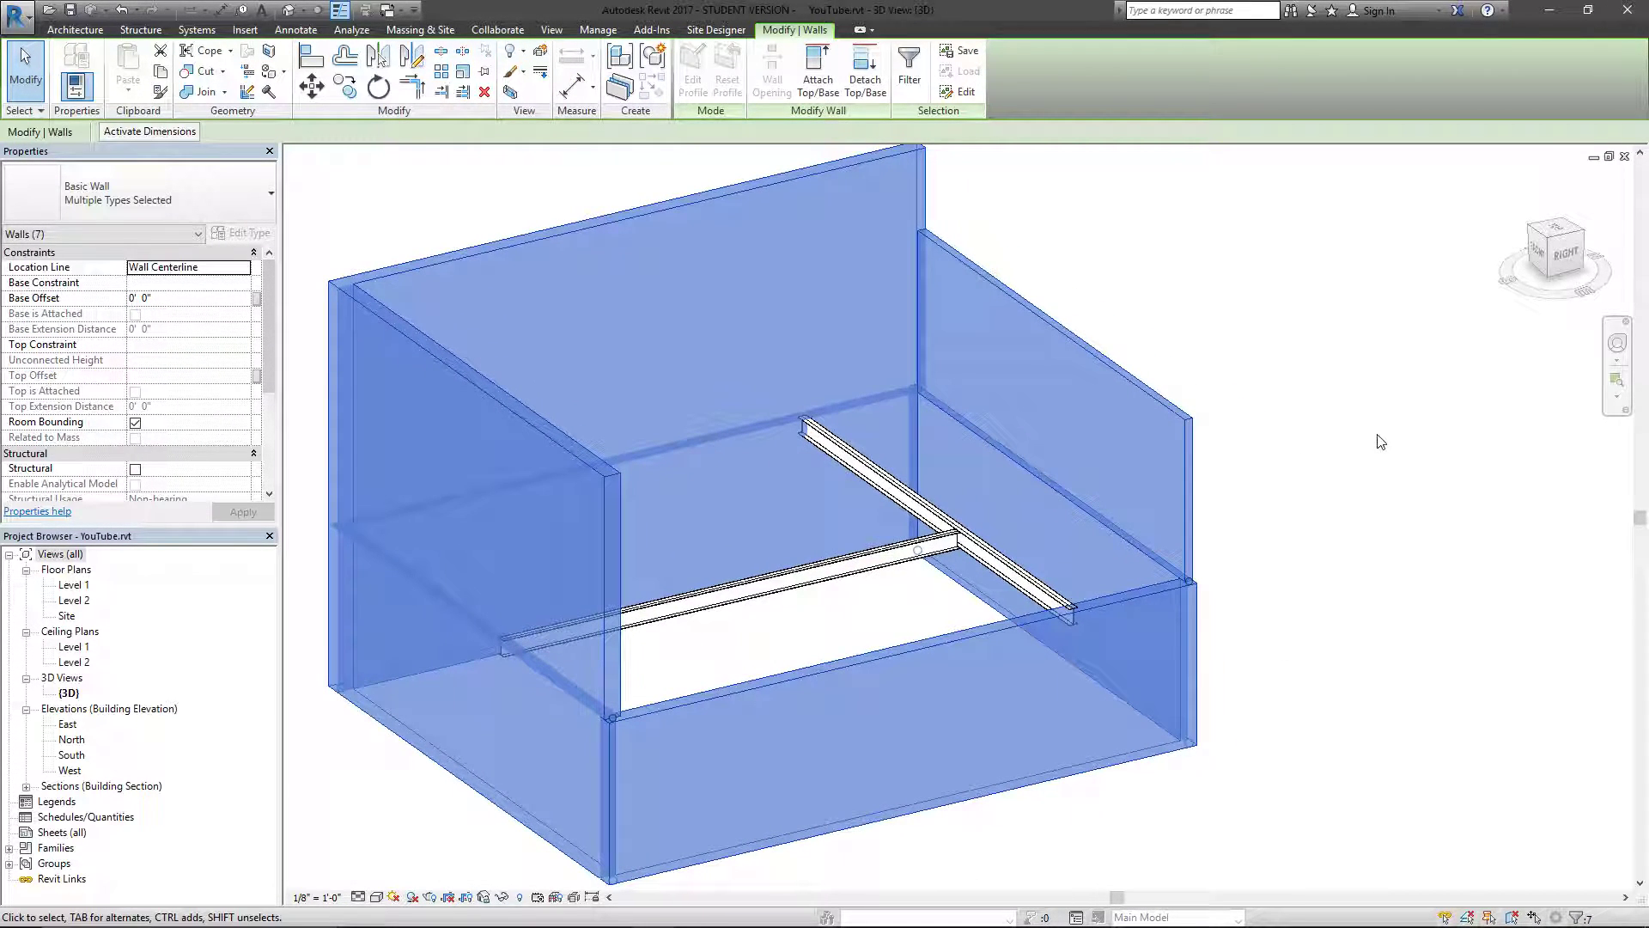
{"action": "key", "text": "Delete"}
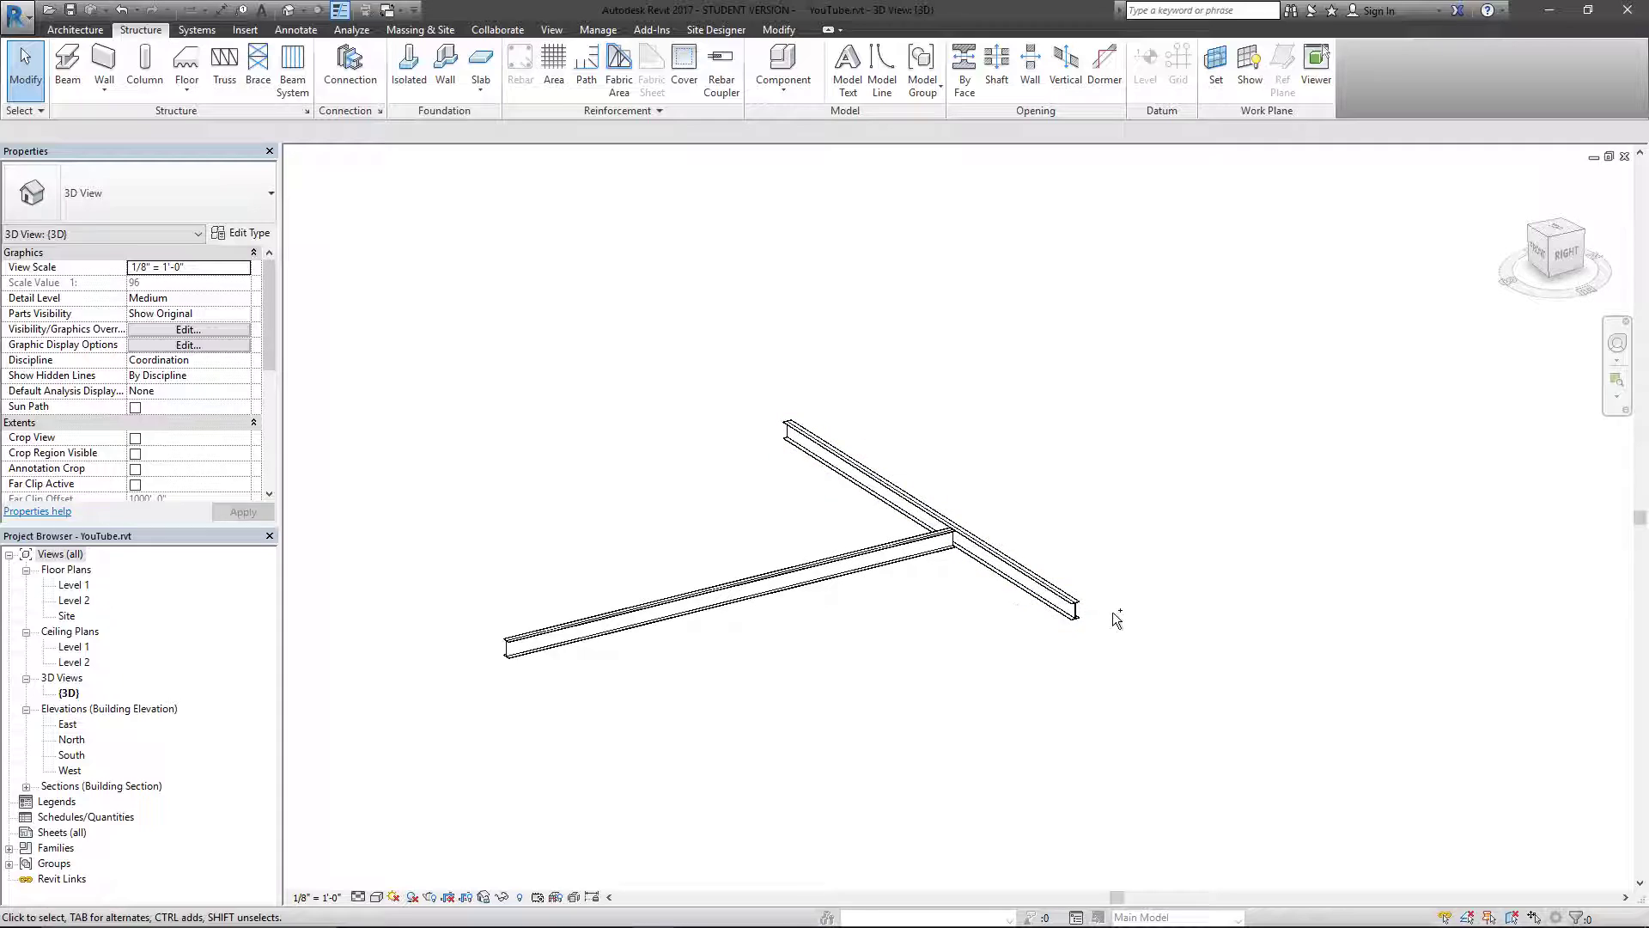
{"action": "key", "text": "ctrl+z"}
{"action": "middle_click_drag", "start_coordinate": [1277, 618], "coordinate": [1121, 514], "text": "shift"}
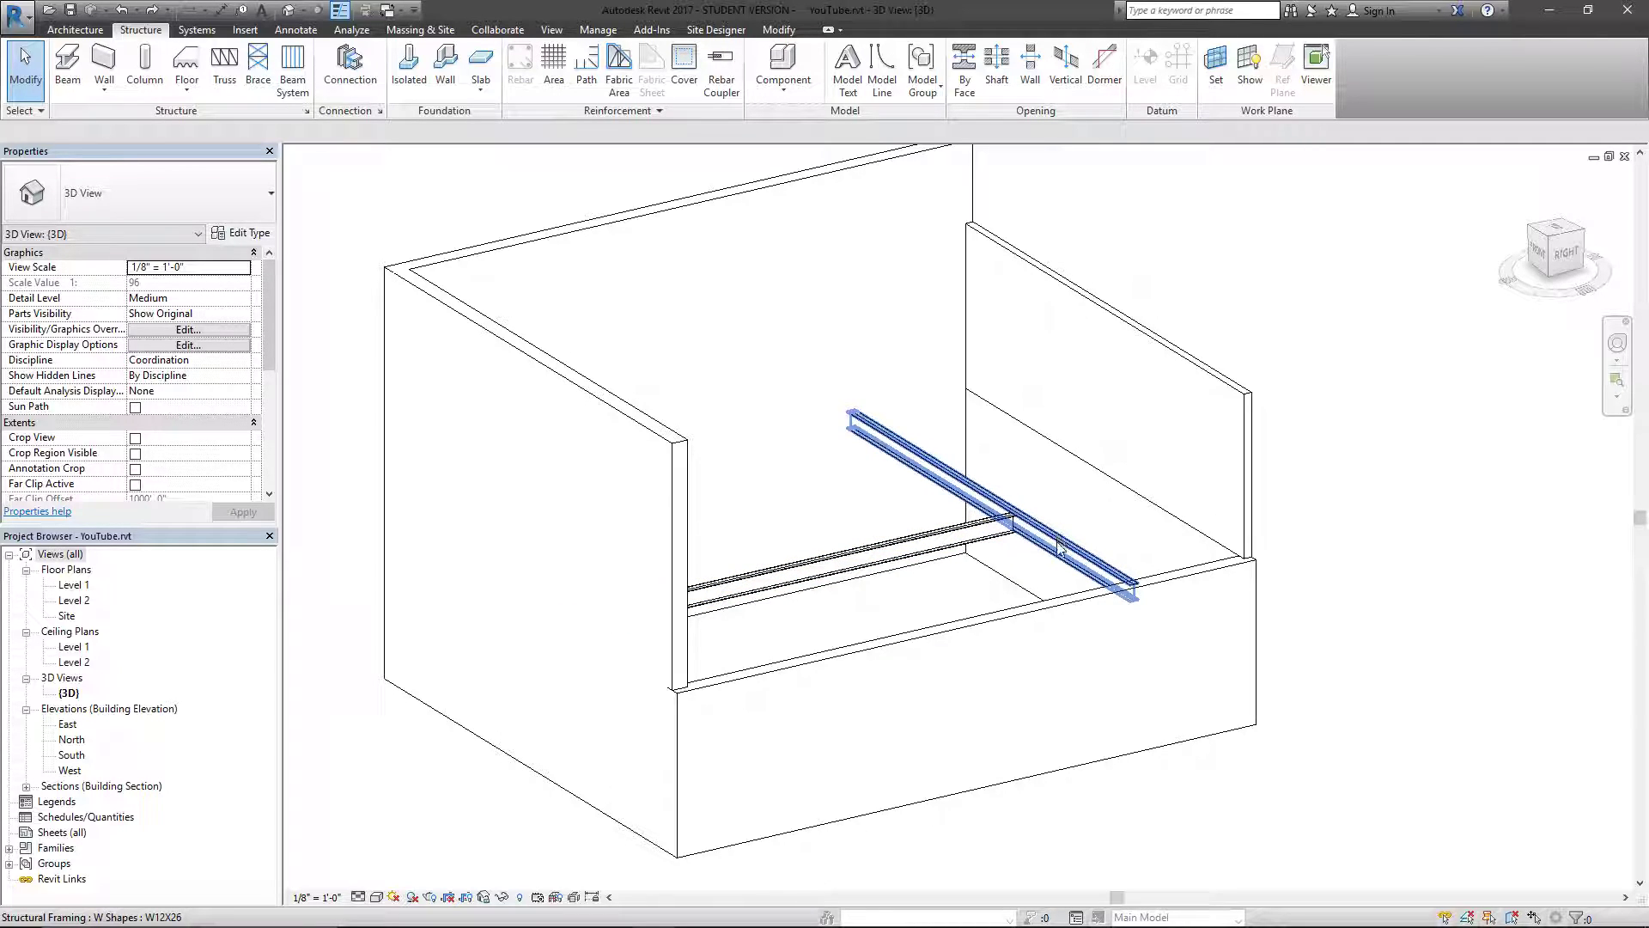
{"action": "left_click", "coordinate": [971, 540]}
{"action": "left_click", "coordinate": [915, 553], "text": "ctrl"}
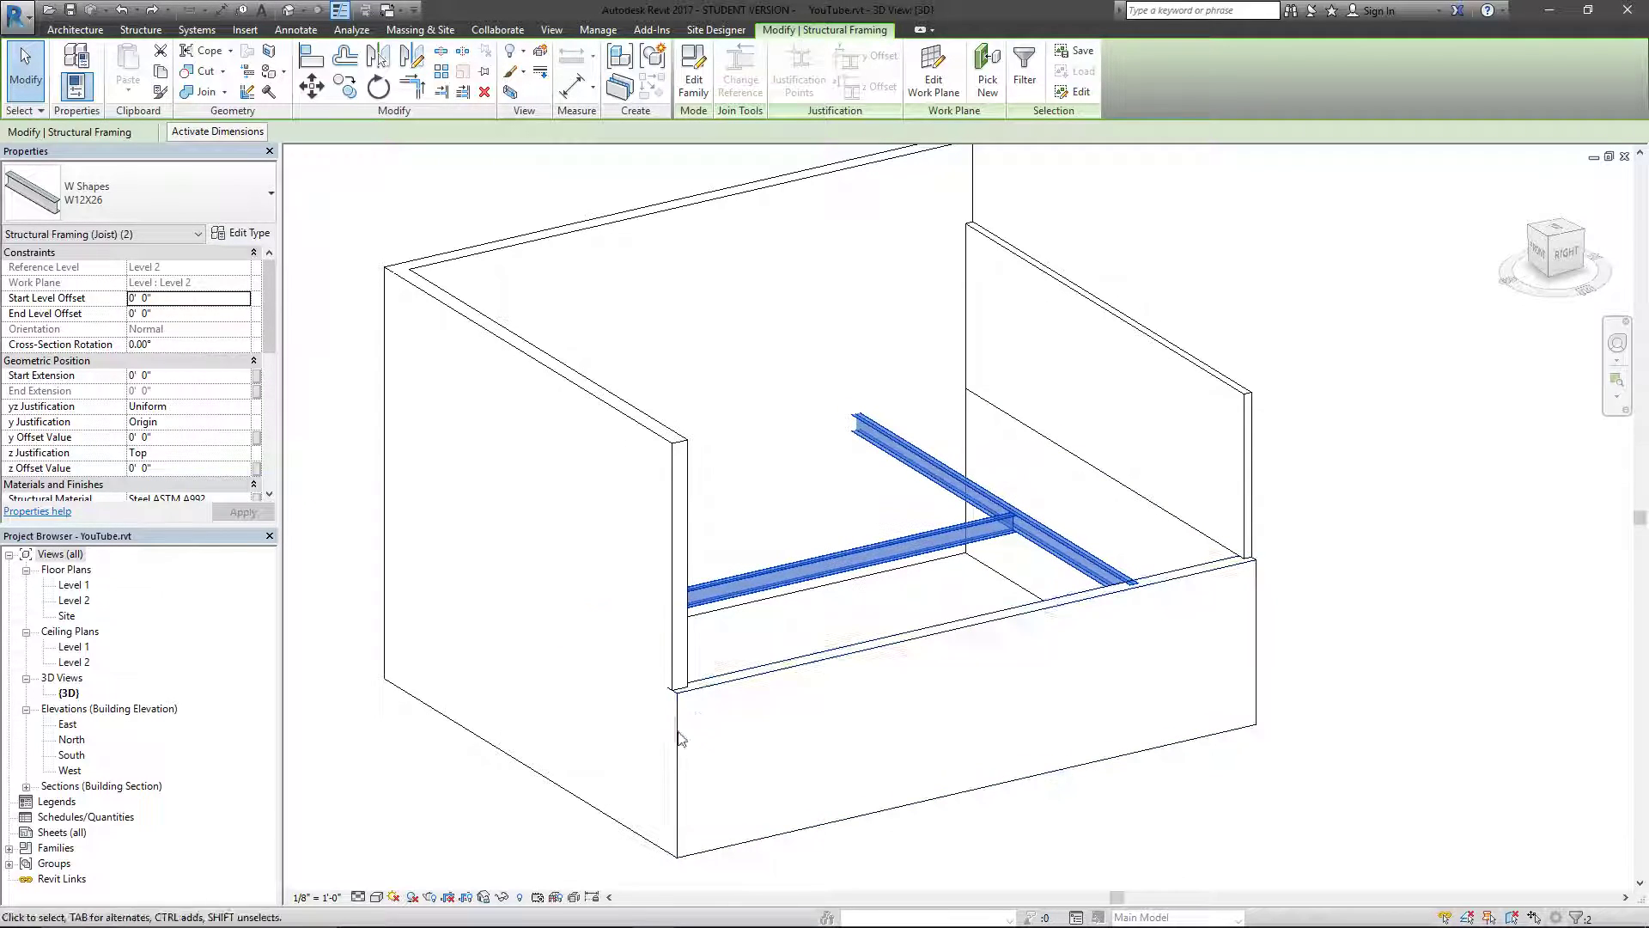
{"action": "left_click", "coordinate": [502, 897]}
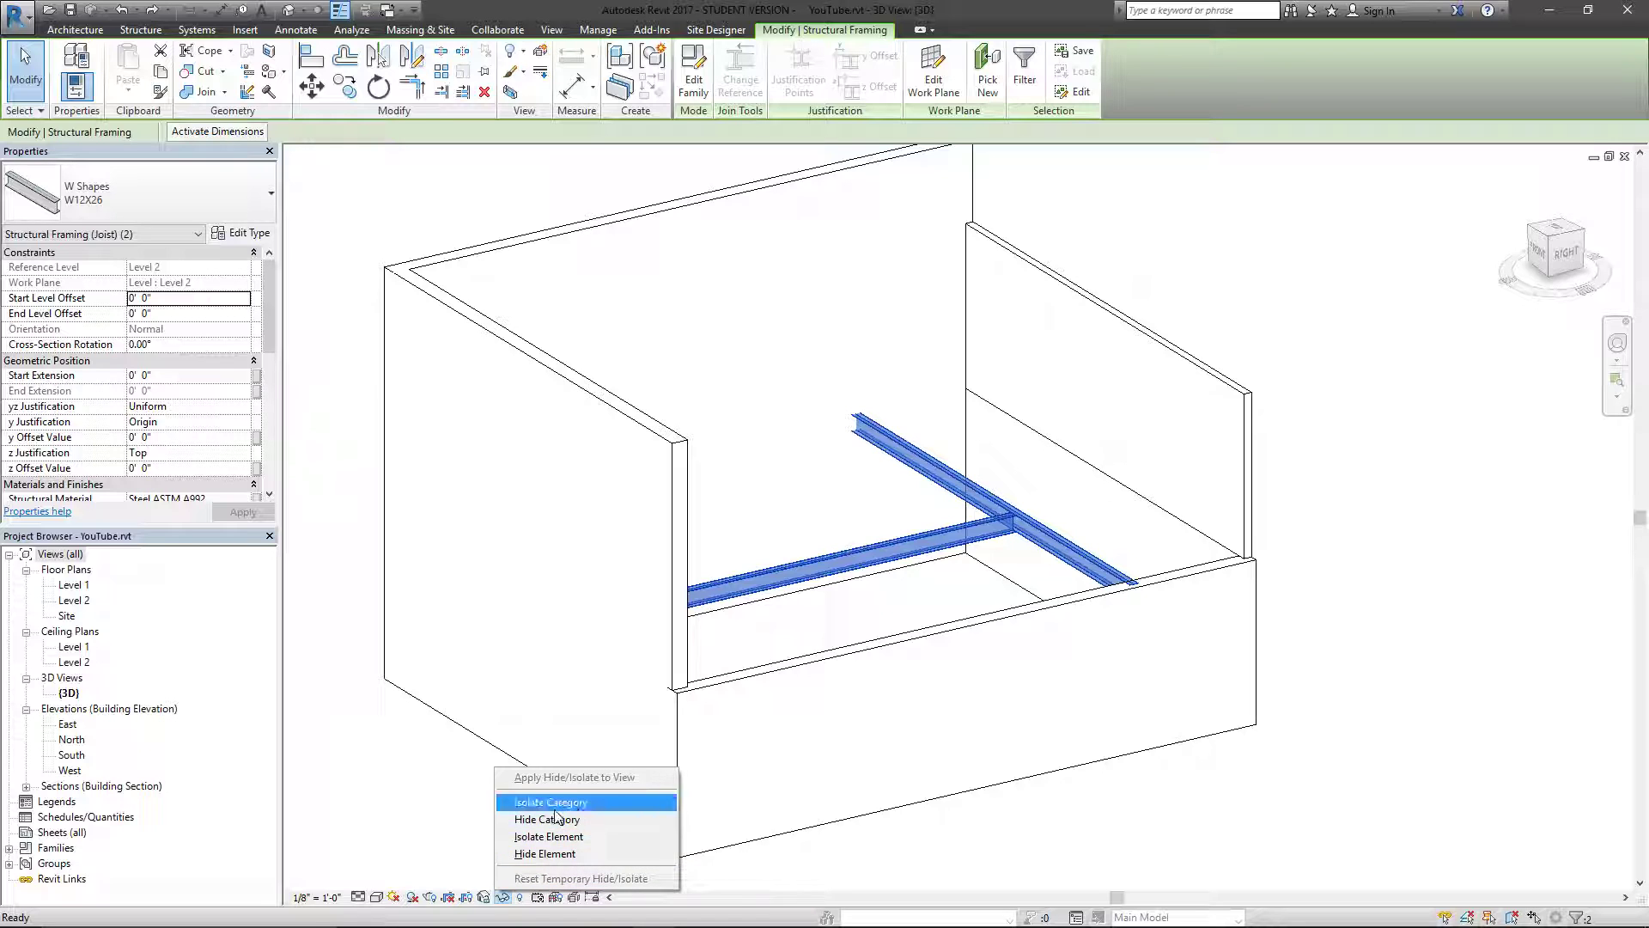
{"action": "left_click", "coordinate": [610, 838]}
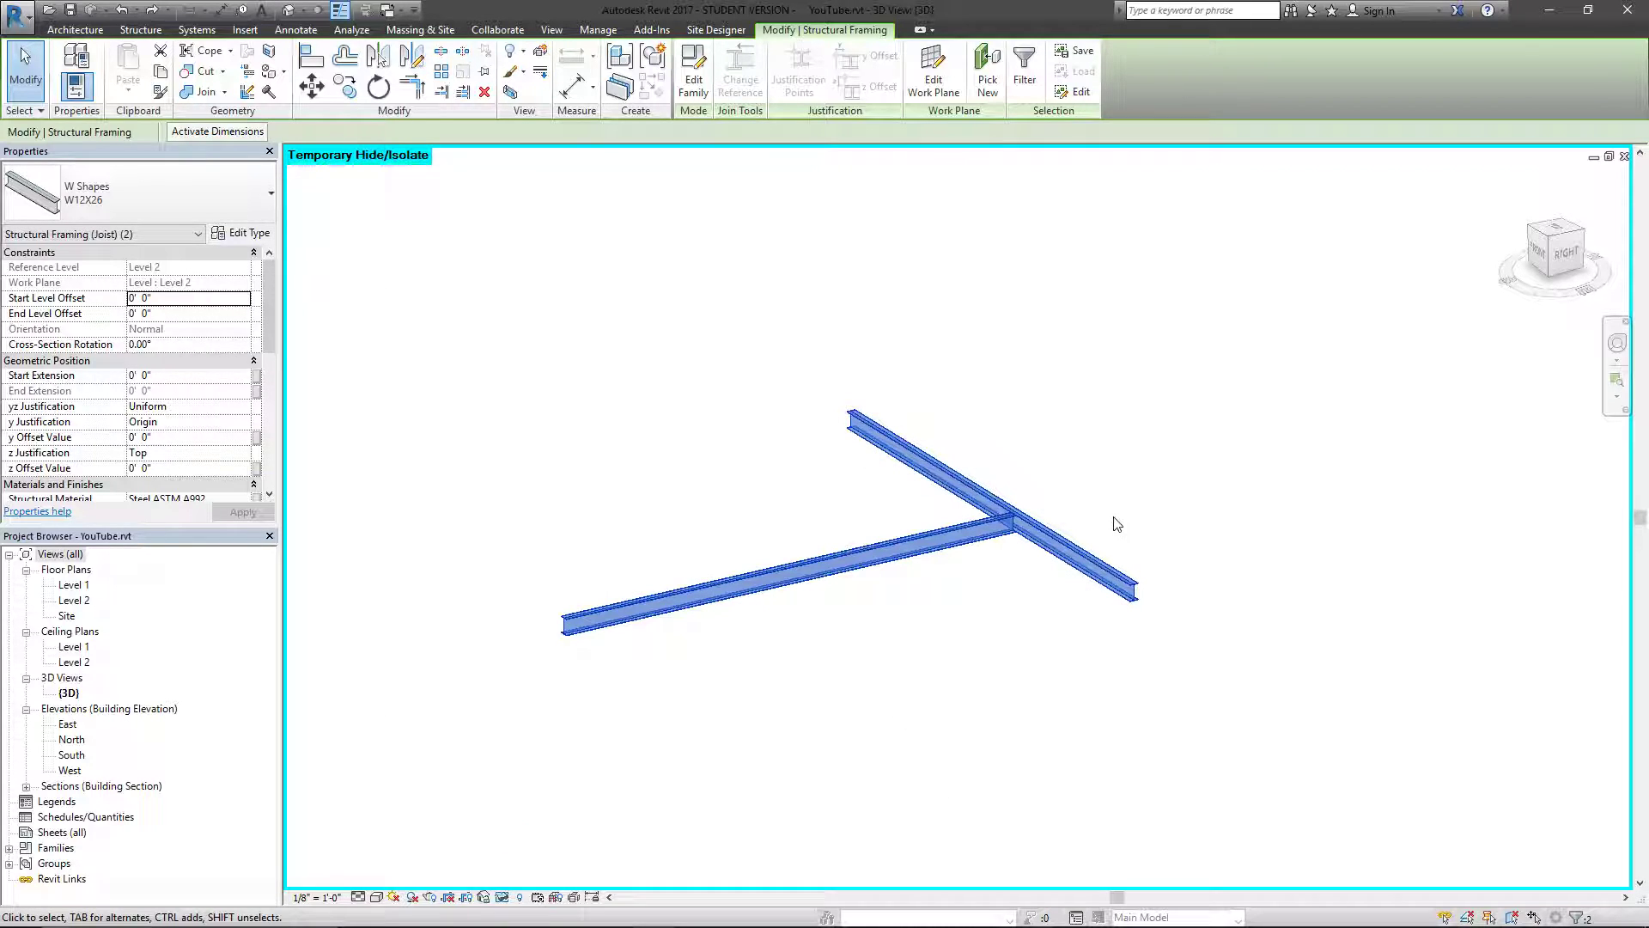
{"action": "left_click", "coordinate": [1163, 486]}
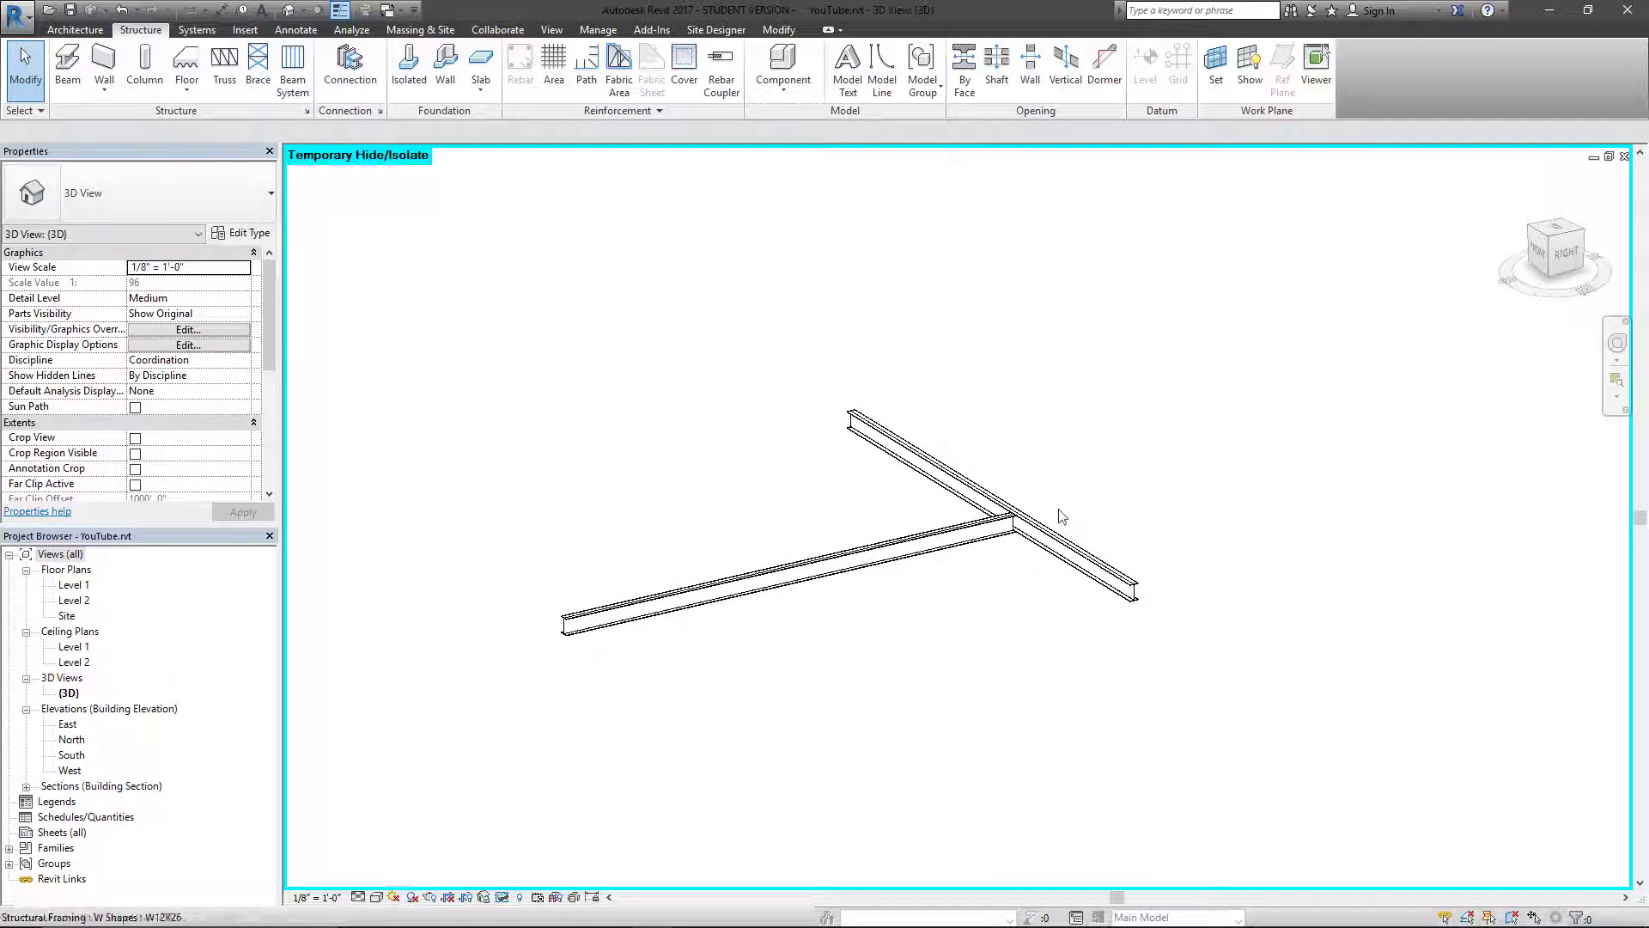
{"action": "left_click", "coordinate": [507, 899]}
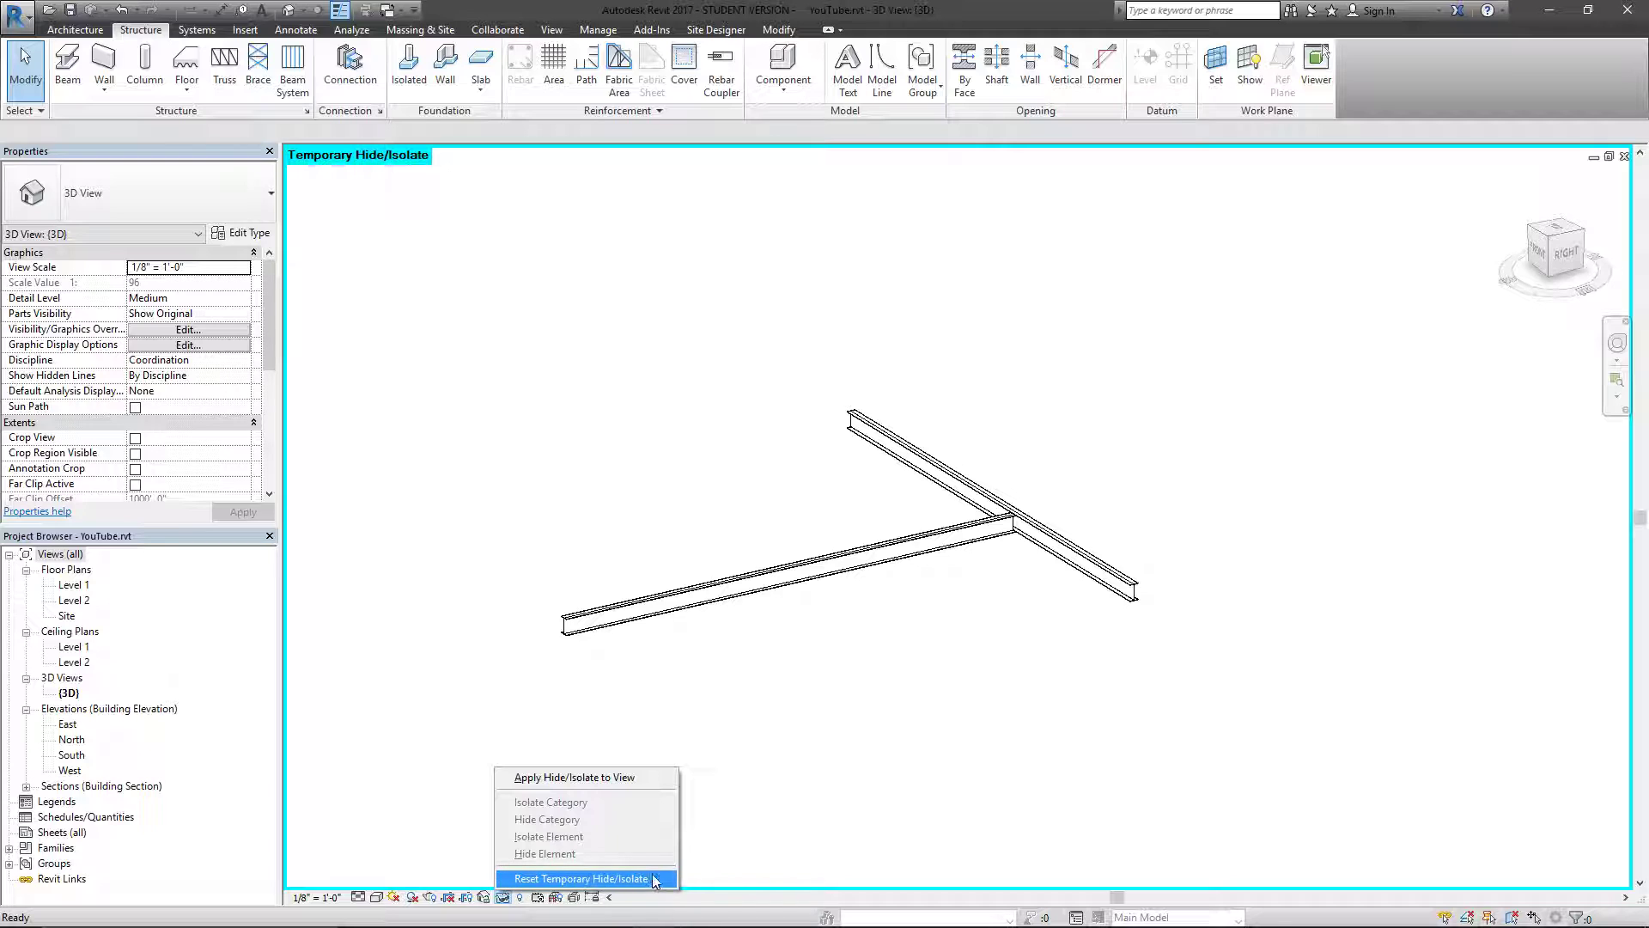
{"action": "left_click", "coordinate": [653, 879]}
{"action": "left_click", "coordinate": [935, 538]}
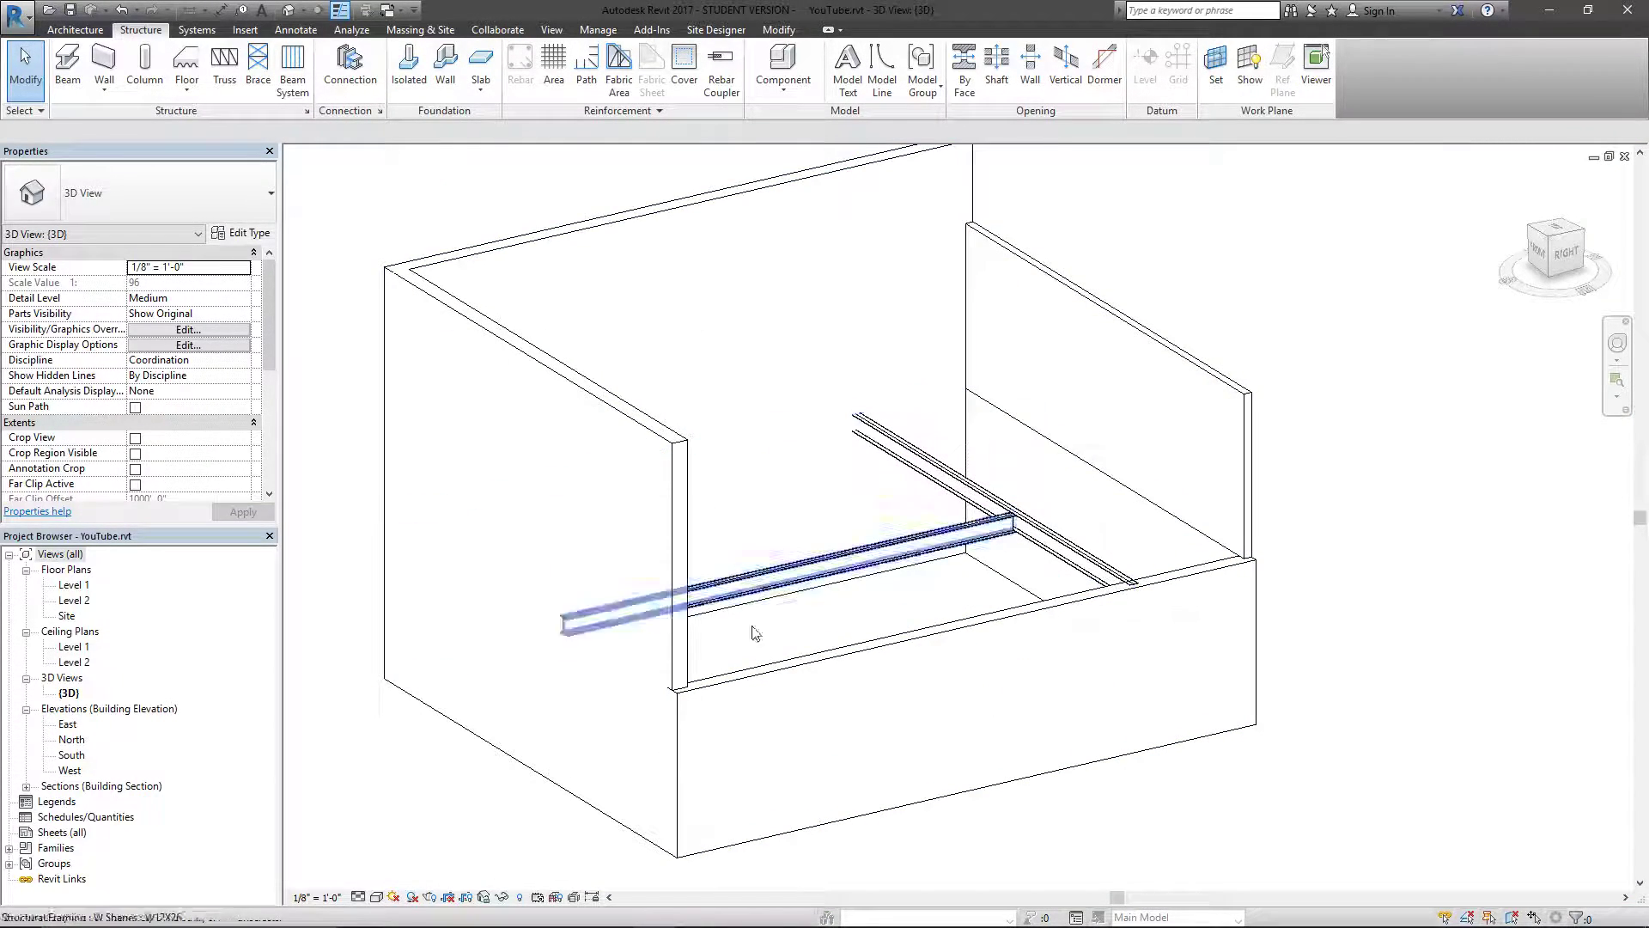
Isolate both W12X26 beams with Isolate Element and zoom toward their junction
{"action": "left_click", "coordinate": [1080, 552]}
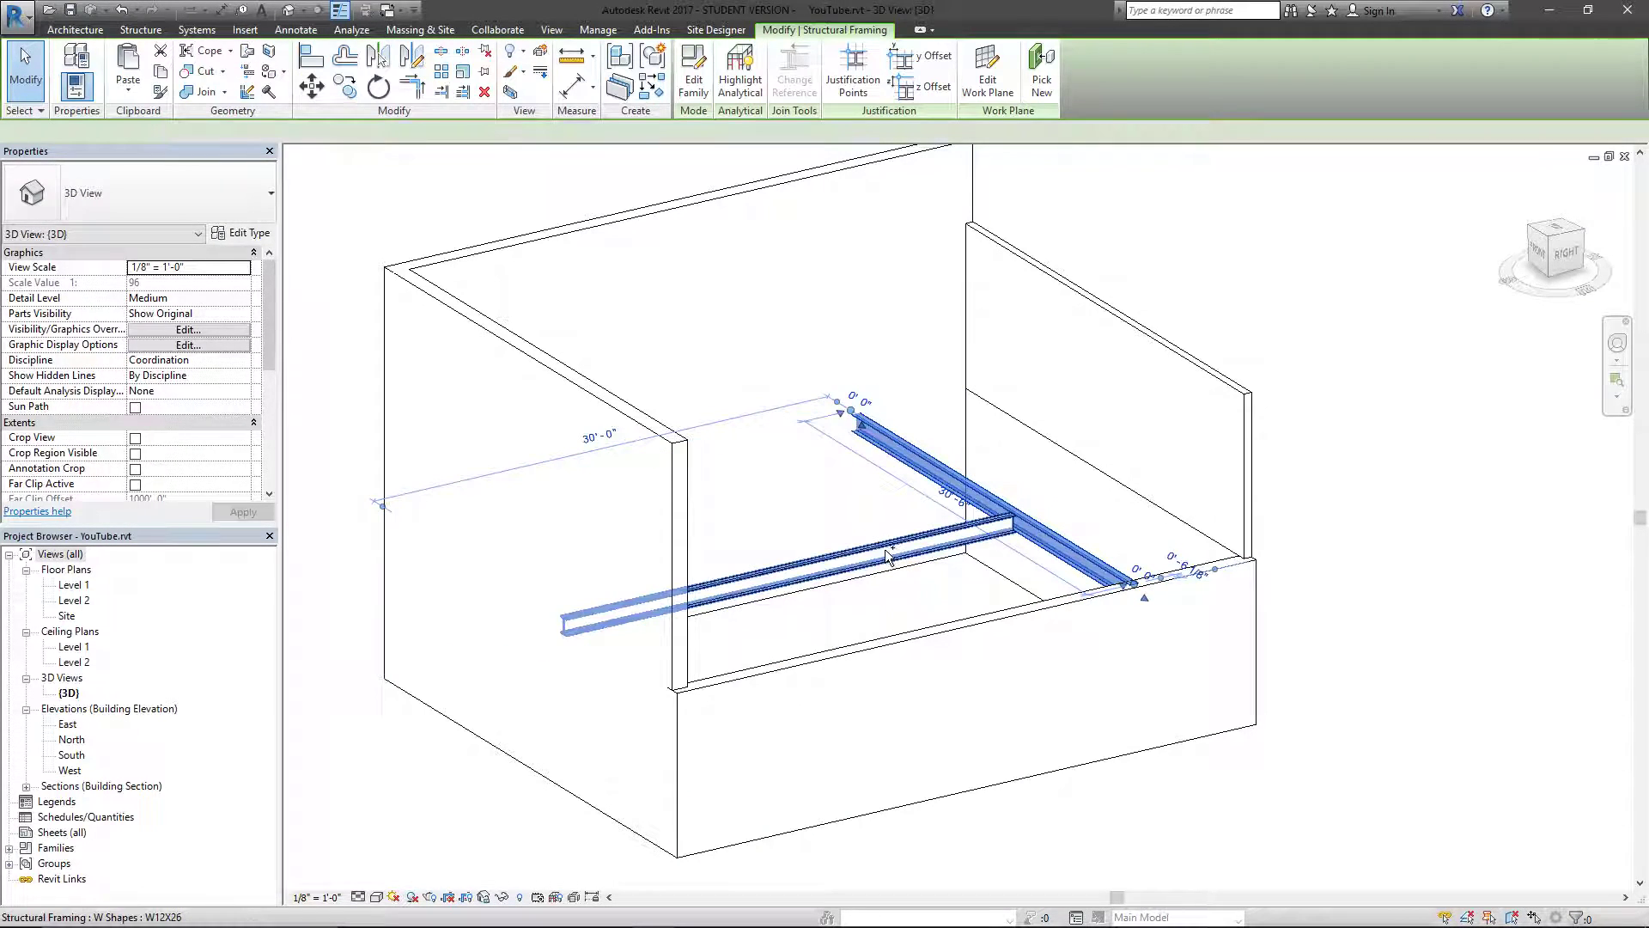
{"action": "left_click", "coordinate": [859, 559], "text": "ctrl"}
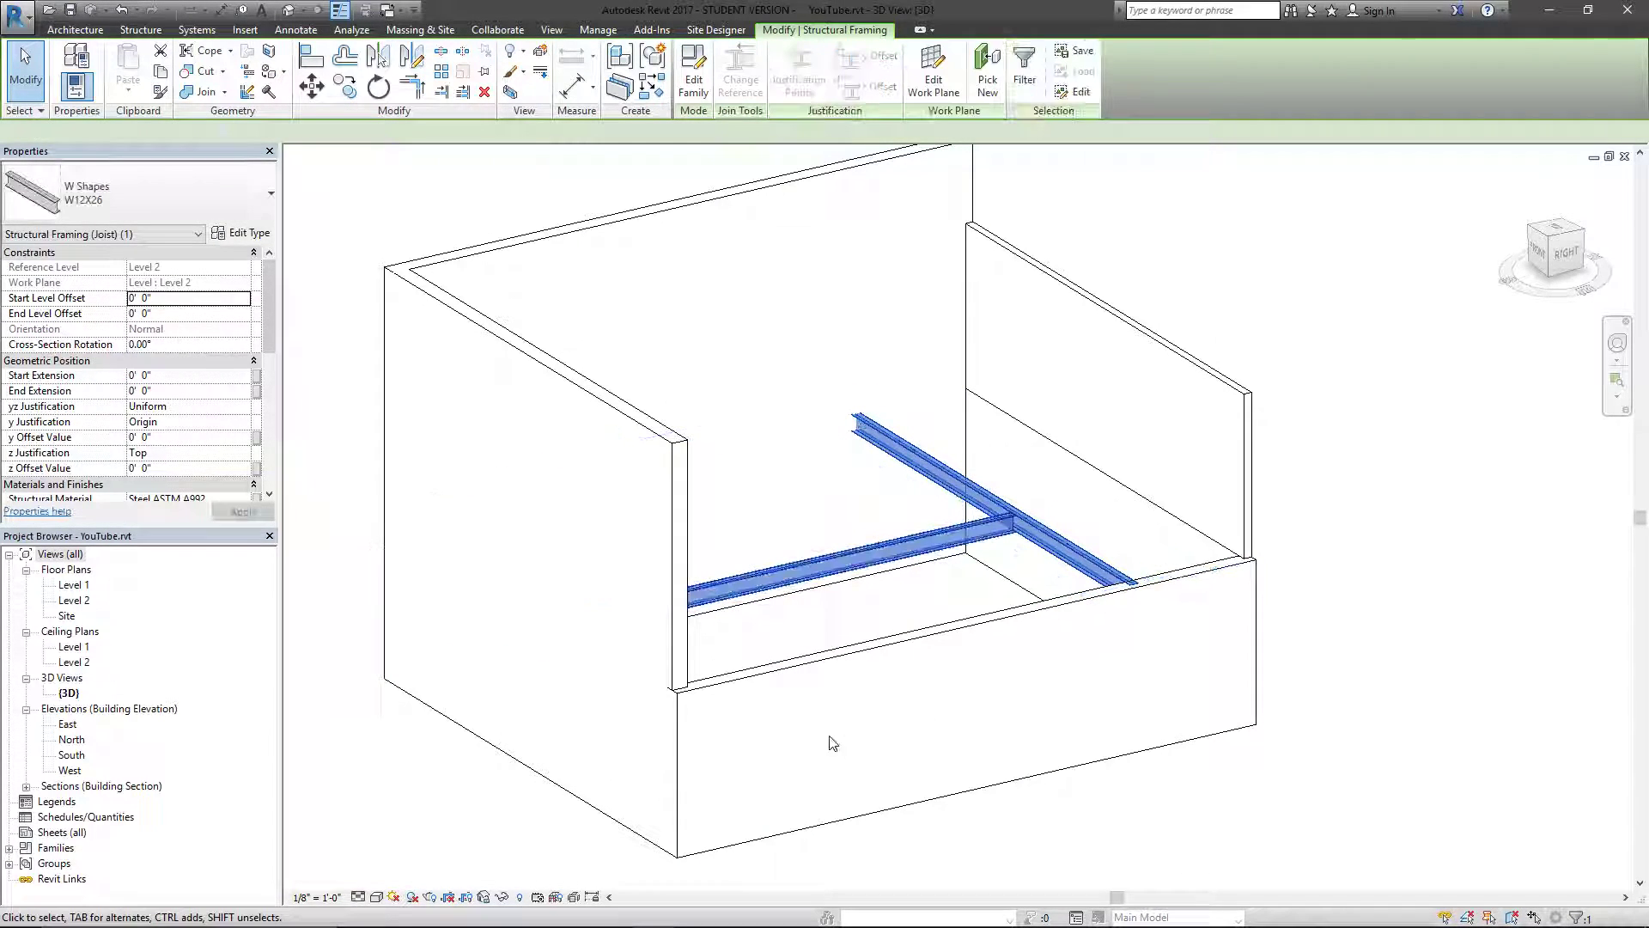
{"action": "left_click", "coordinate": [510, 897]}
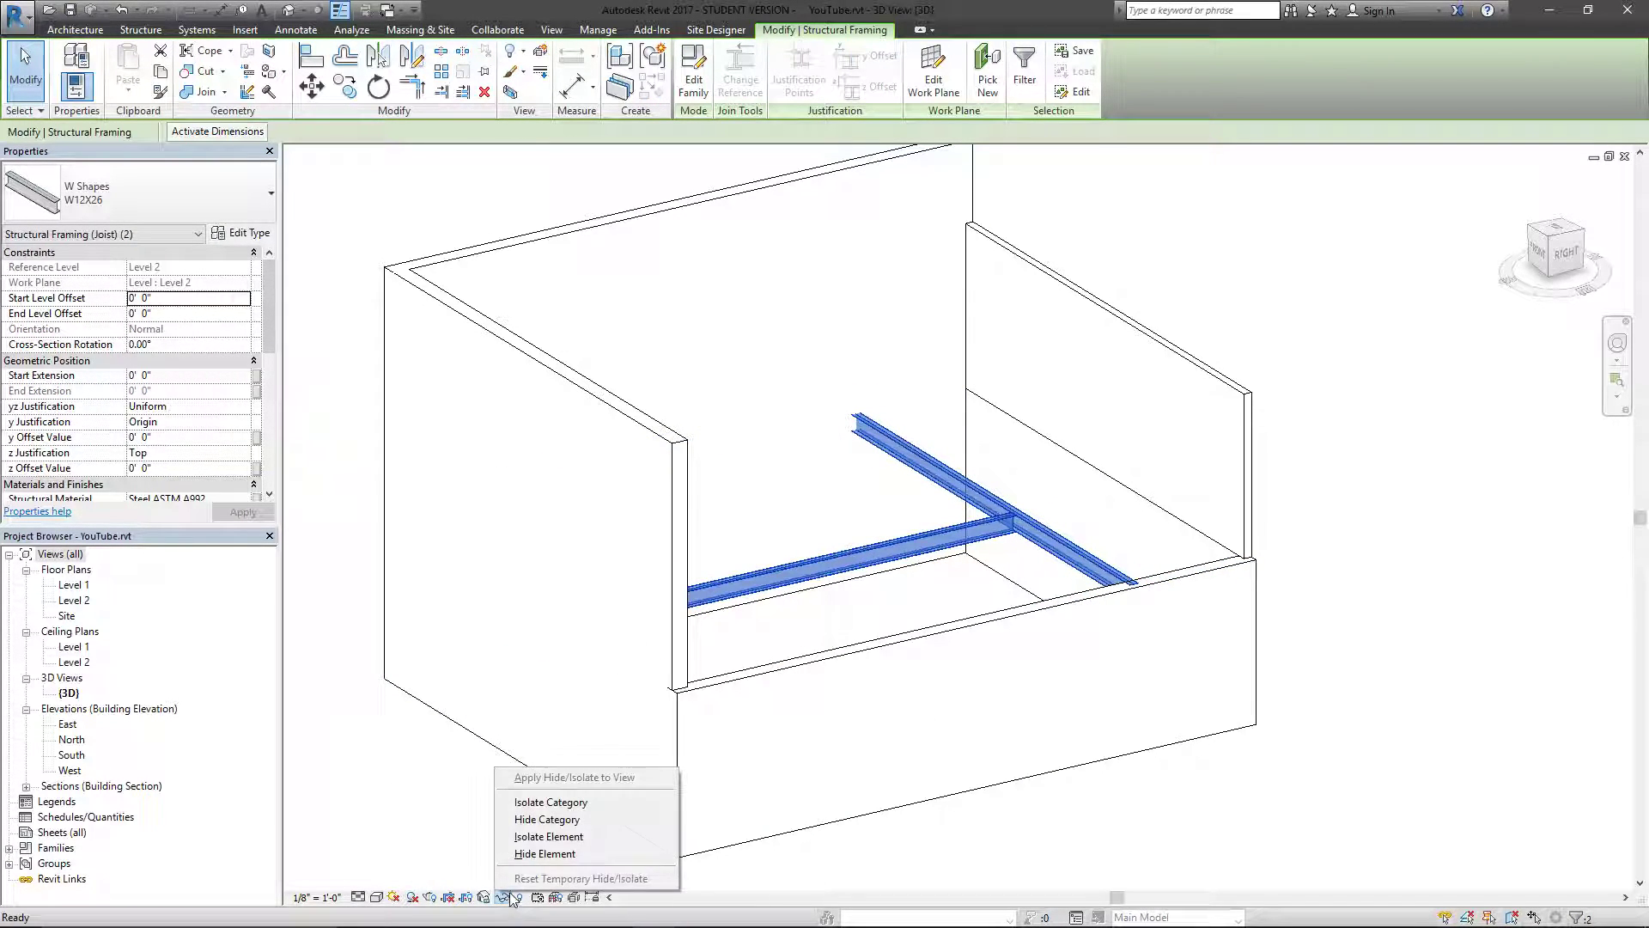
{"action": "left_click", "coordinate": [629, 837]}
{"action": "left_click", "coordinate": [1020, 854]}
{"action": "middle_click_drag", "start_coordinate": [1186, 559], "coordinate": [1097, 554], "text": "shift"}
{"action": "scroll", "coordinate": [1017, 509], "scroll_direction": "up", "scroll_amount": 3}
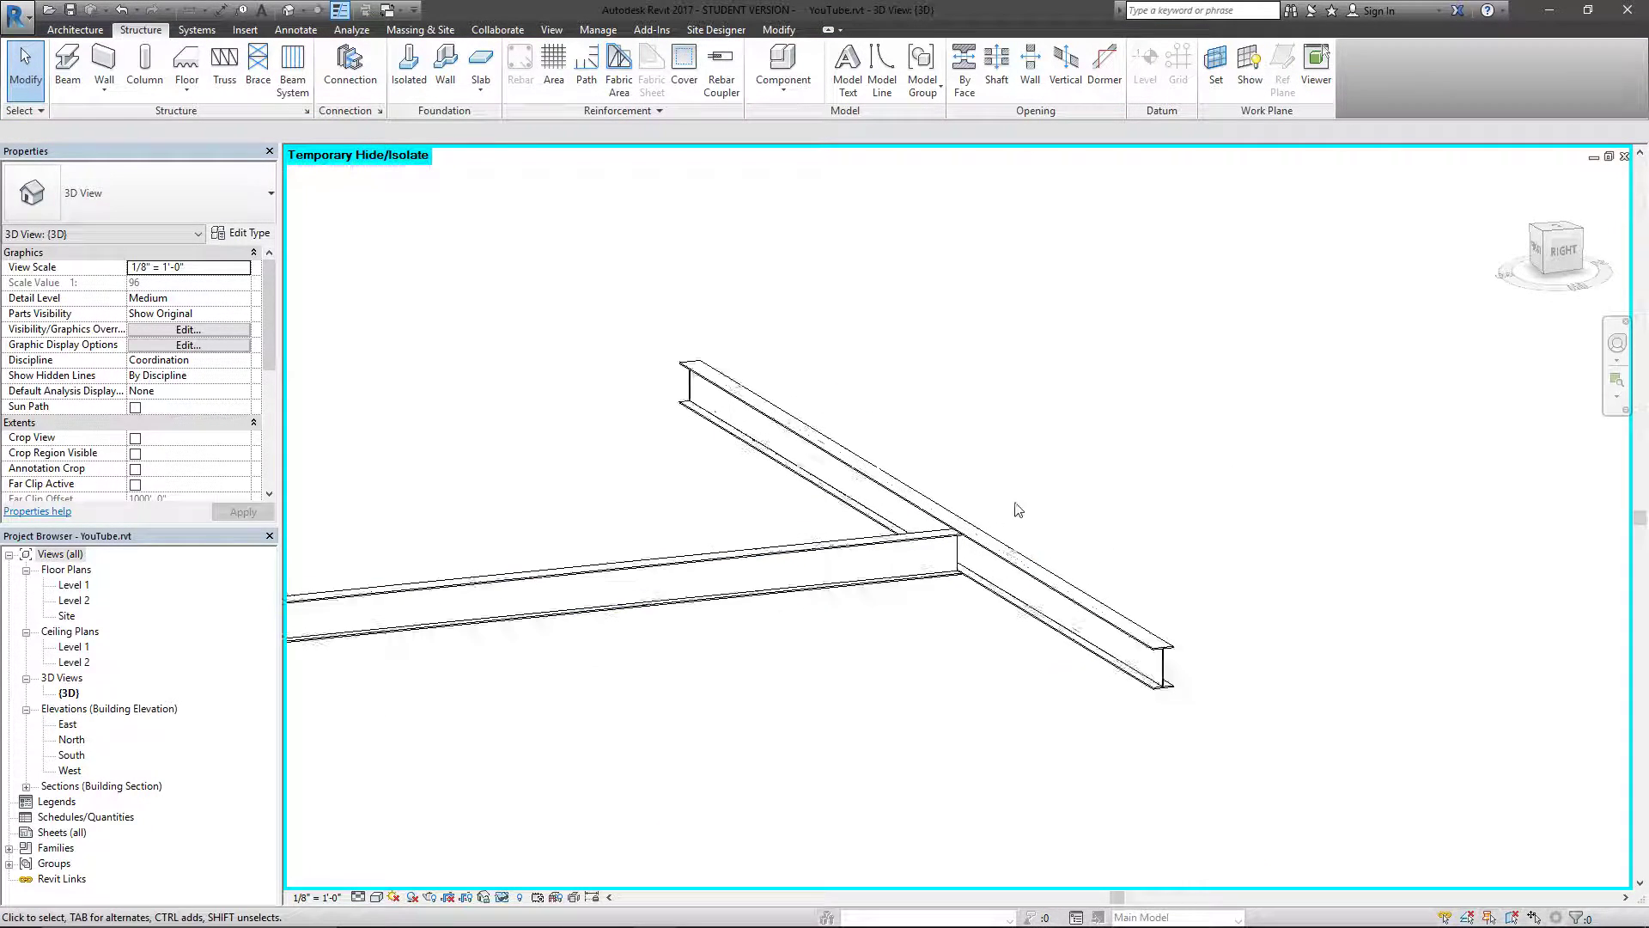
{"action": "scroll", "coordinate": [997, 550], "scroll_direction": "up", "scroll_amount": 5}
{"action": "middle_click_drag", "start_coordinate": [968, 582], "coordinate": [990, 750], "text": "shift"}
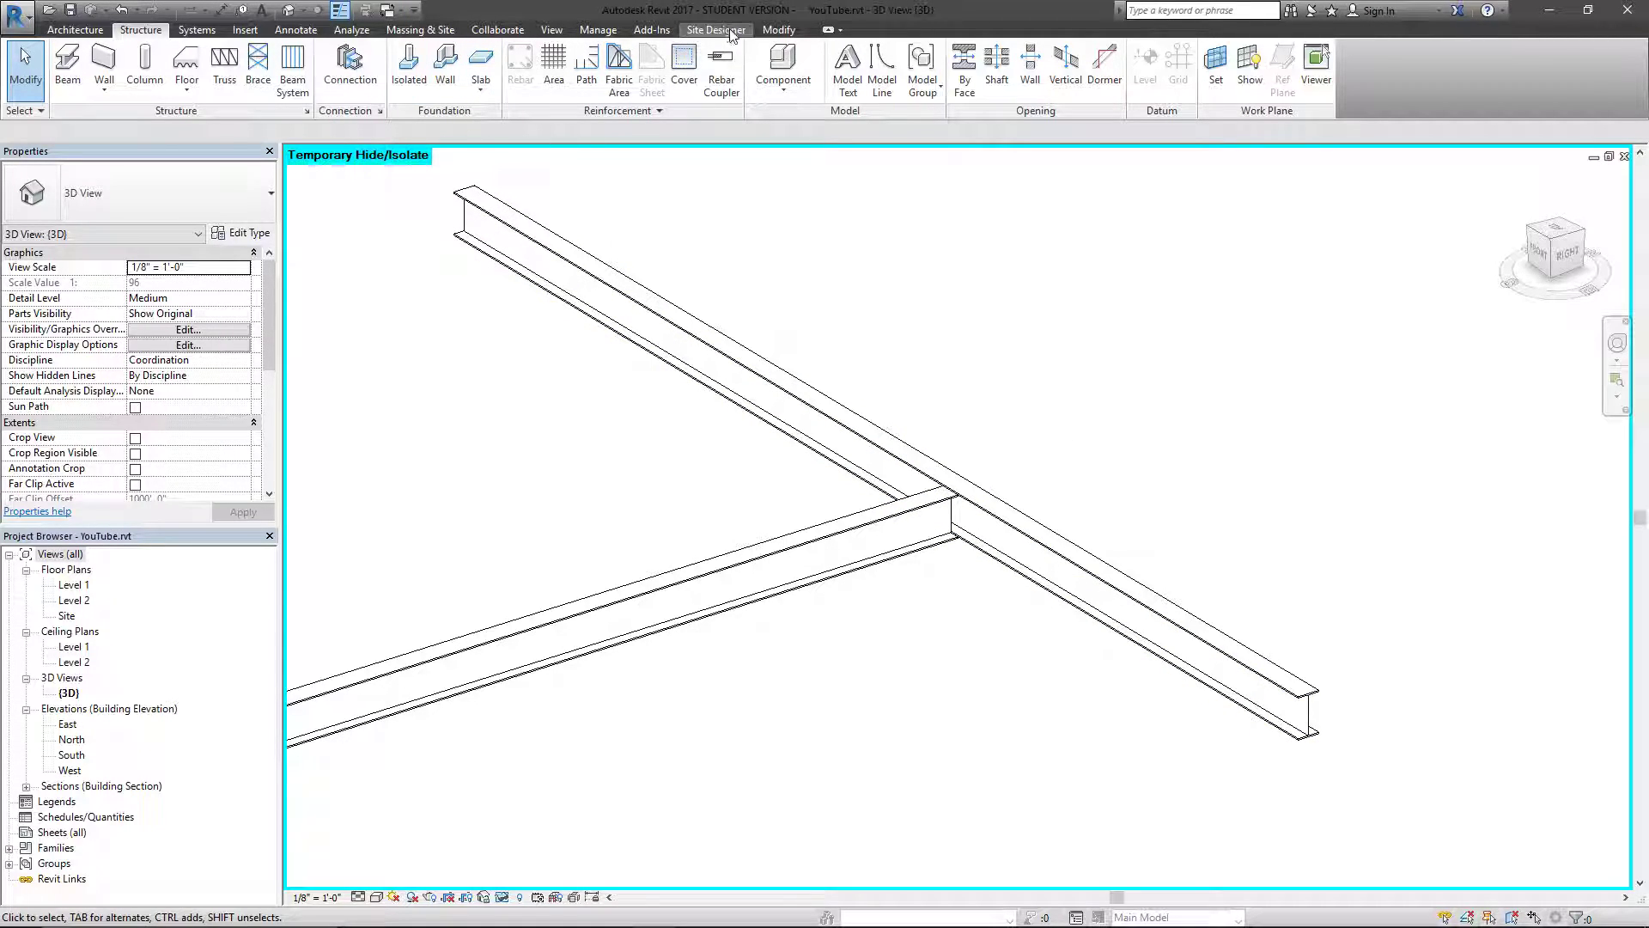
Cope the horizontal beam against the diagonal beam and inspect the coped end
{"action": "left_click", "coordinate": [779, 29]}
{"action": "left_click", "coordinate": [243, 74]}
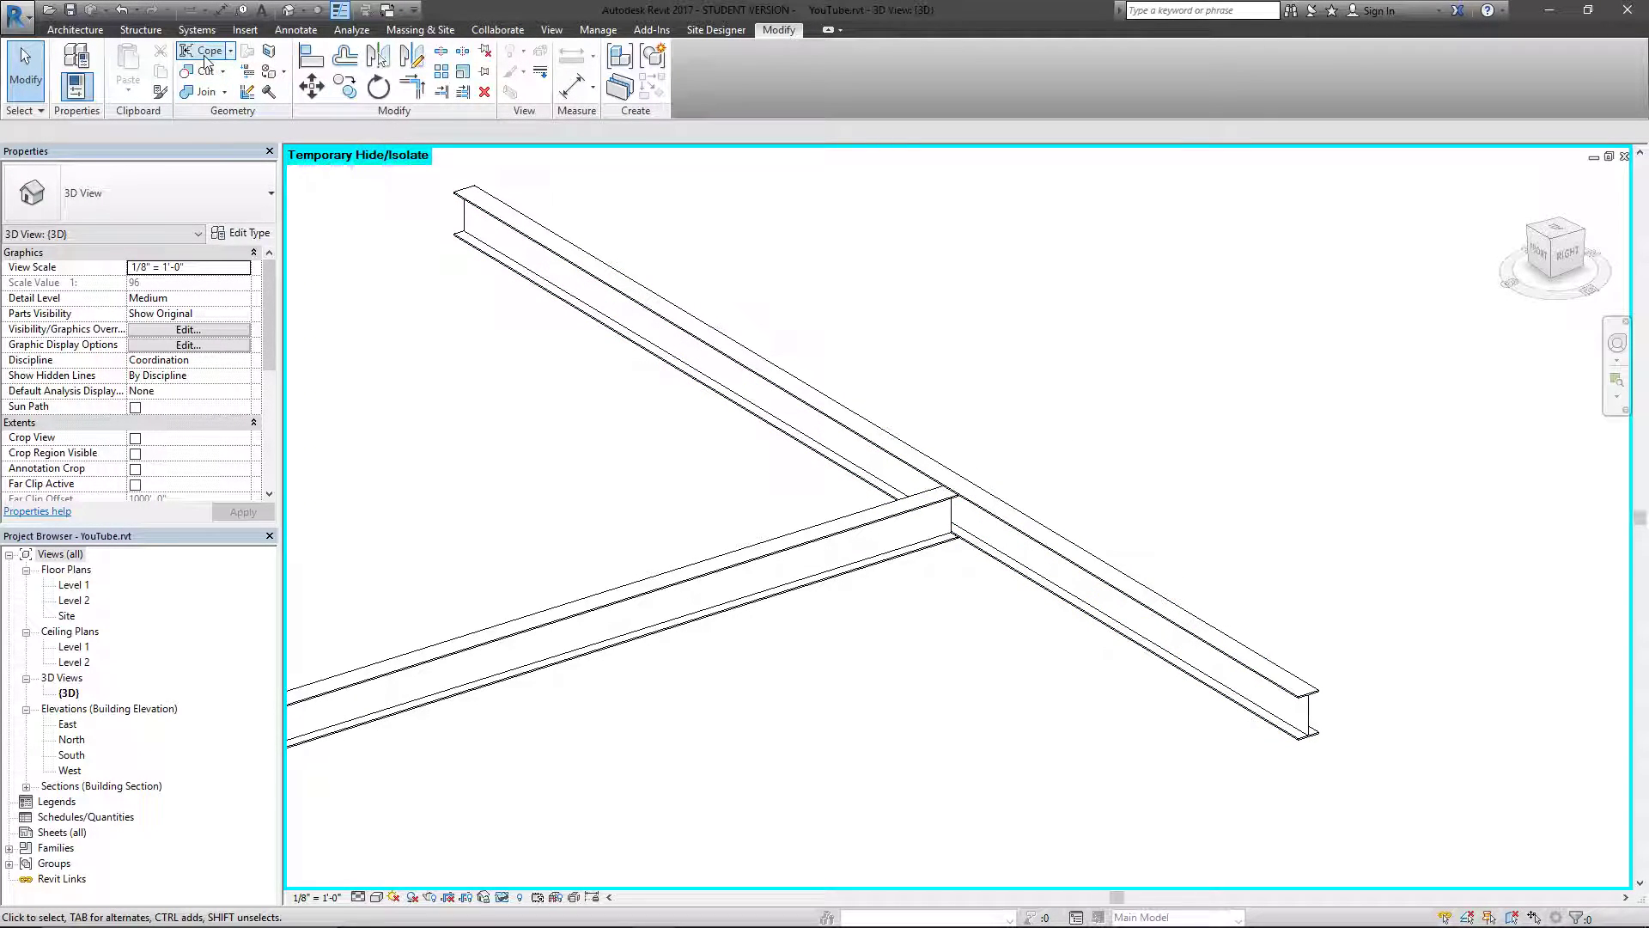
{"action": "middle_click_drag", "start_coordinate": [1026, 462], "coordinate": [980, 450], "text": "shift"}
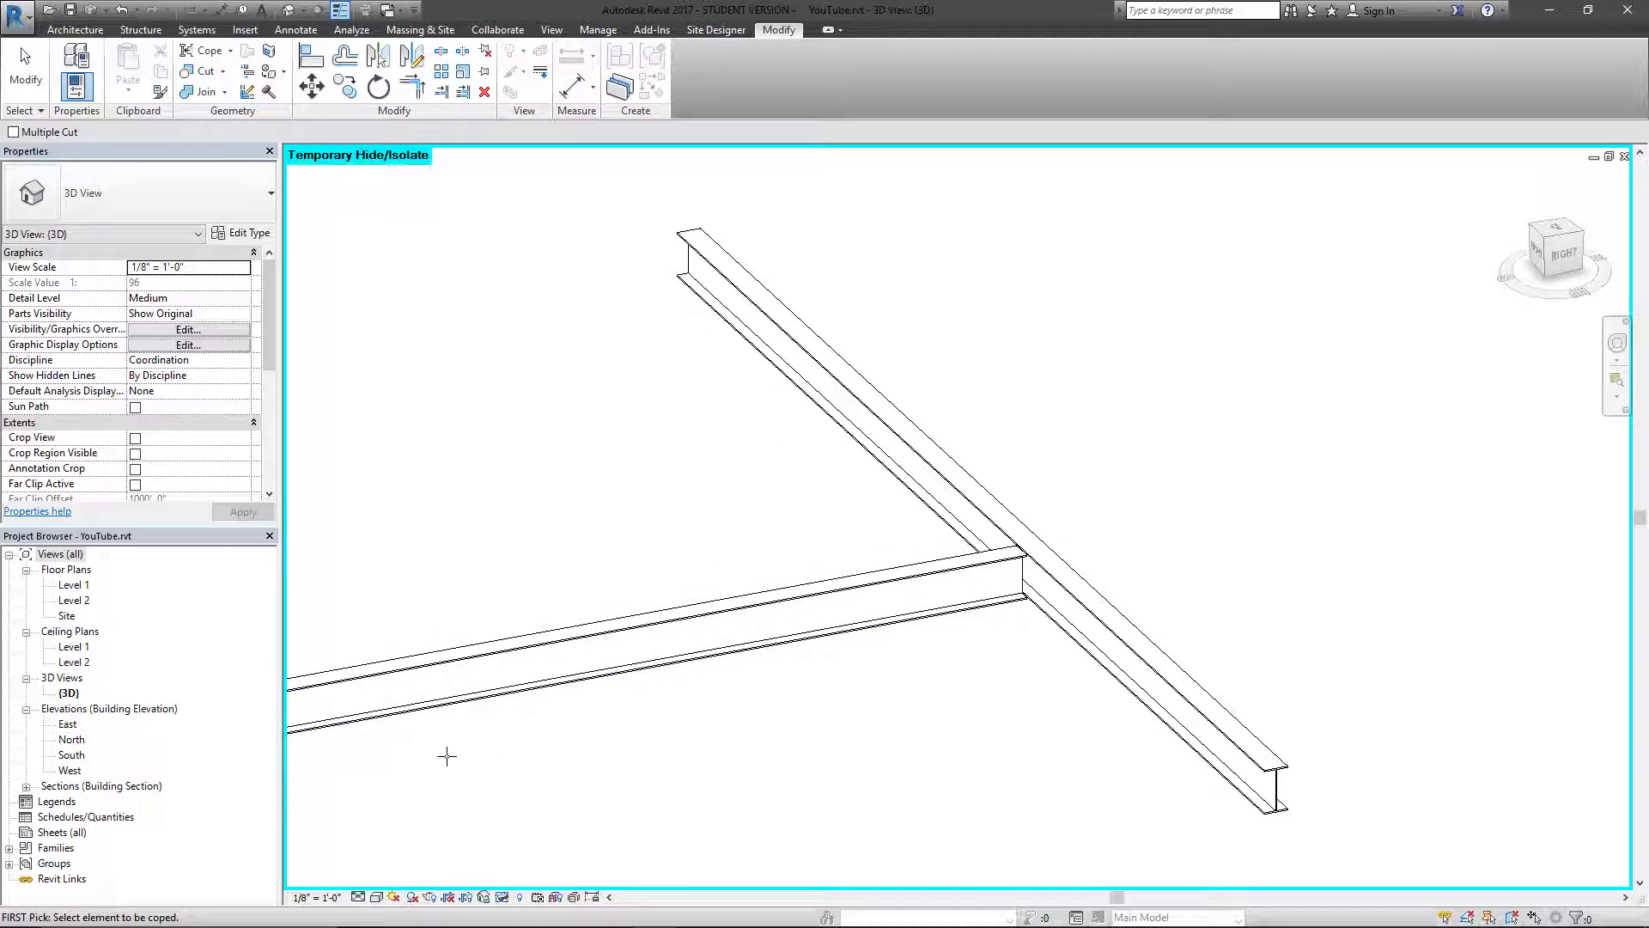
{"action": "left_click", "coordinate": [60, 911]}
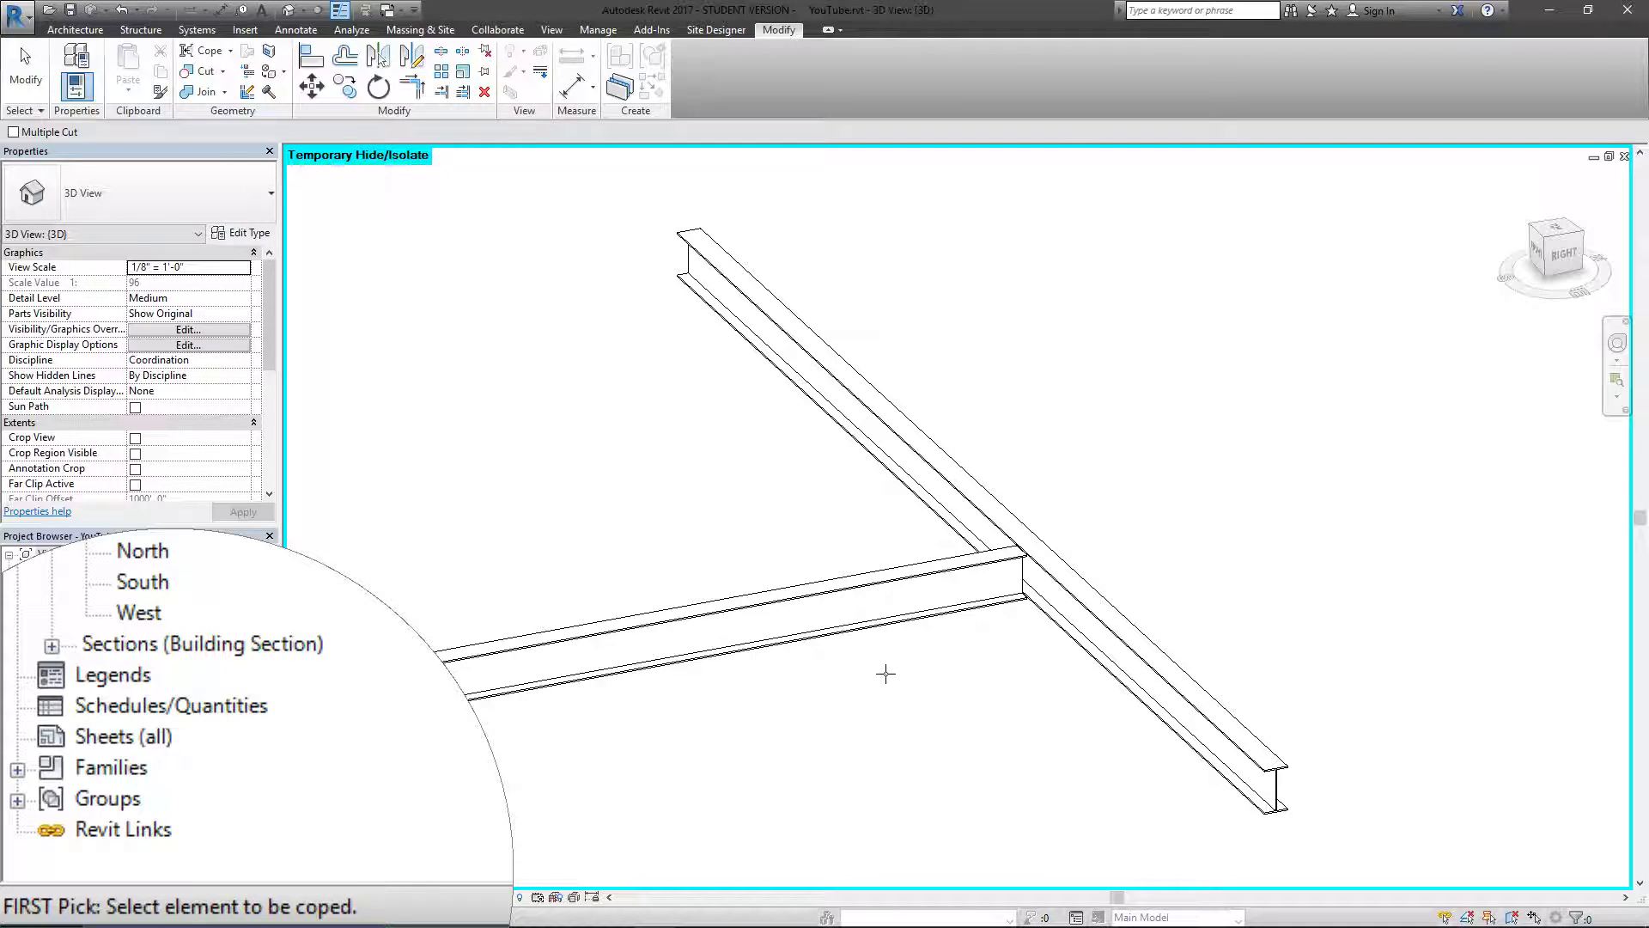
{"action": "left_click", "coordinate": [905, 624]}
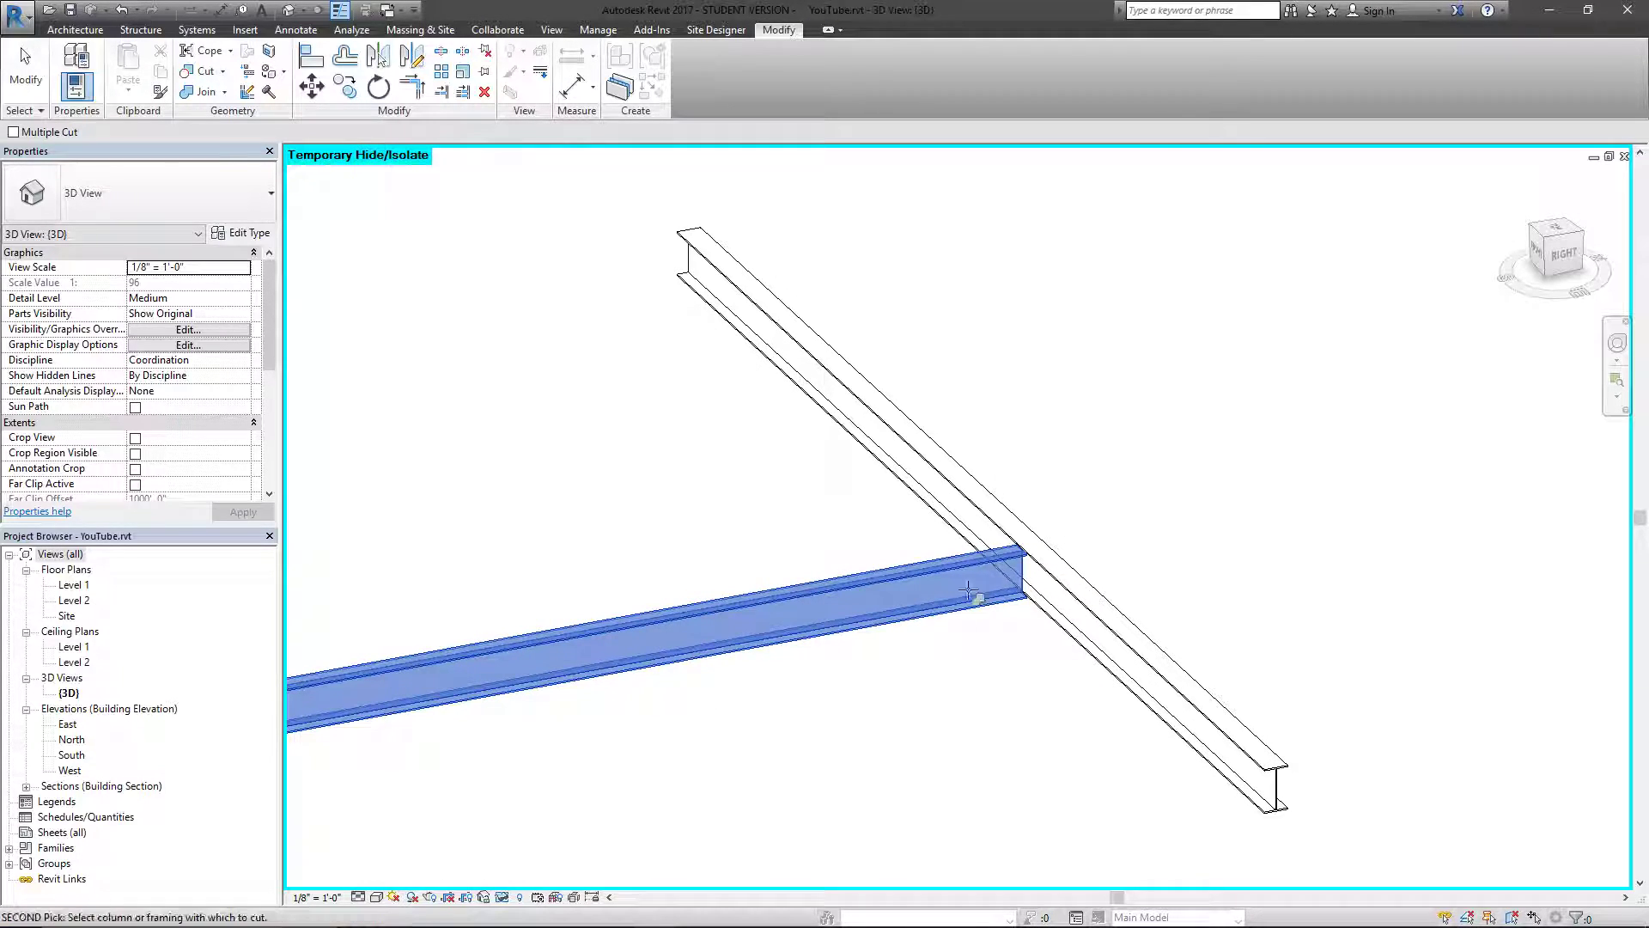
{"action": "left_click", "coordinate": [1110, 614]}
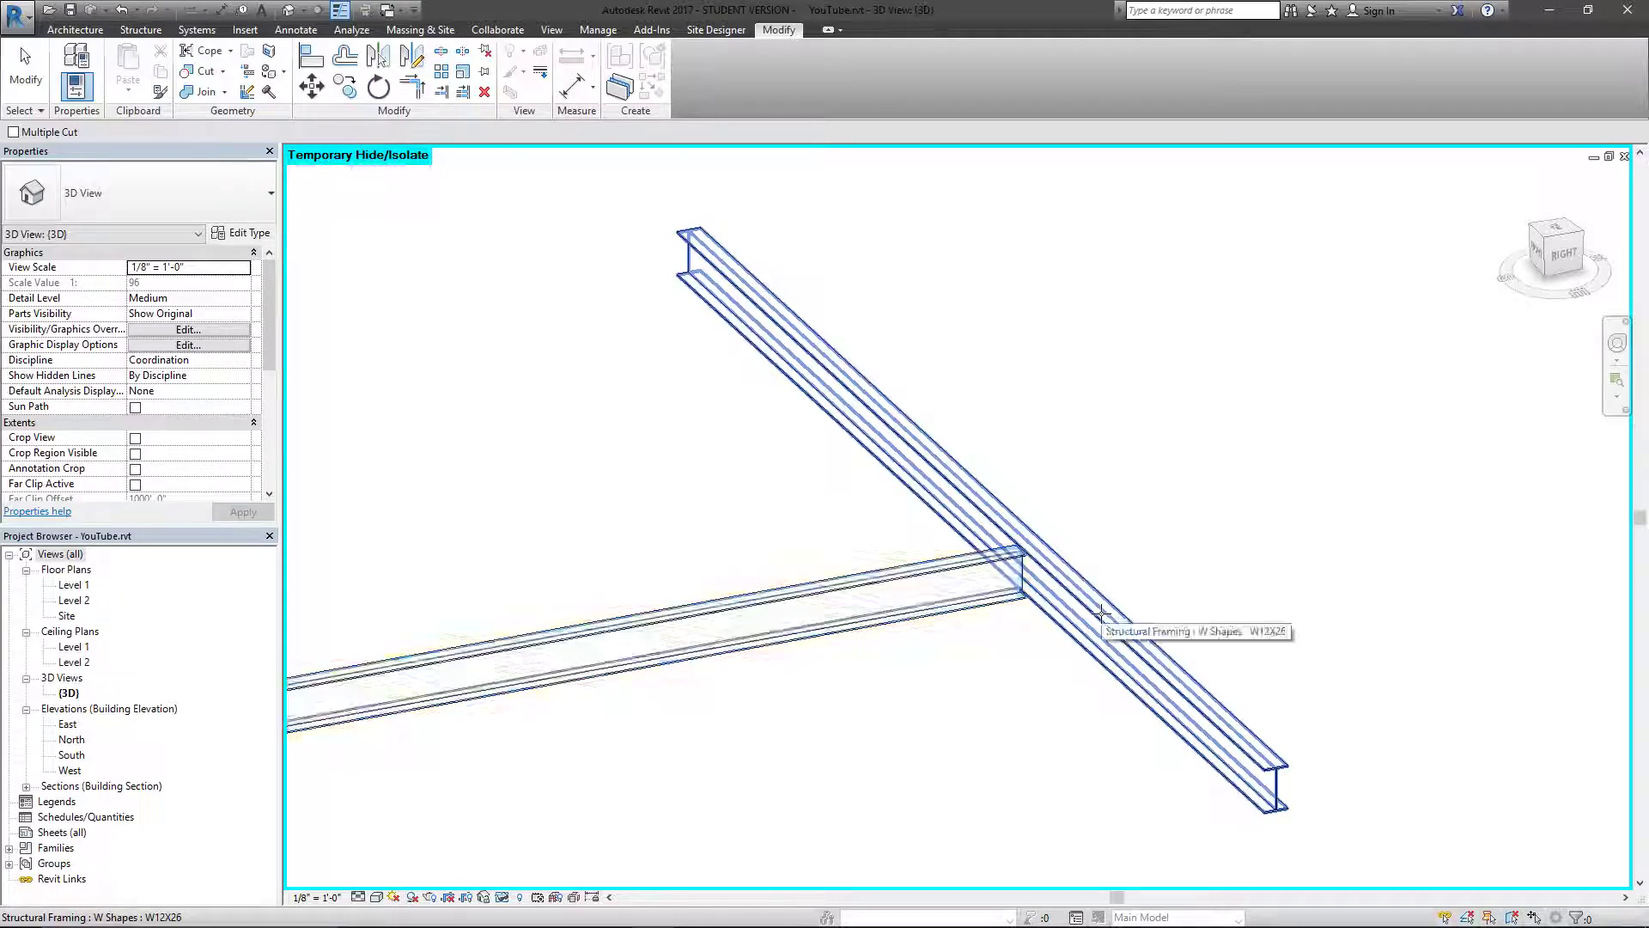
{"action": "middle_click_drag", "start_coordinate": [1197, 543], "coordinate": [1110, 673], "text": "shift"}
{"action": "scroll", "coordinate": [1110, 672], "scroll_direction": "up", "scroll_amount": 5}
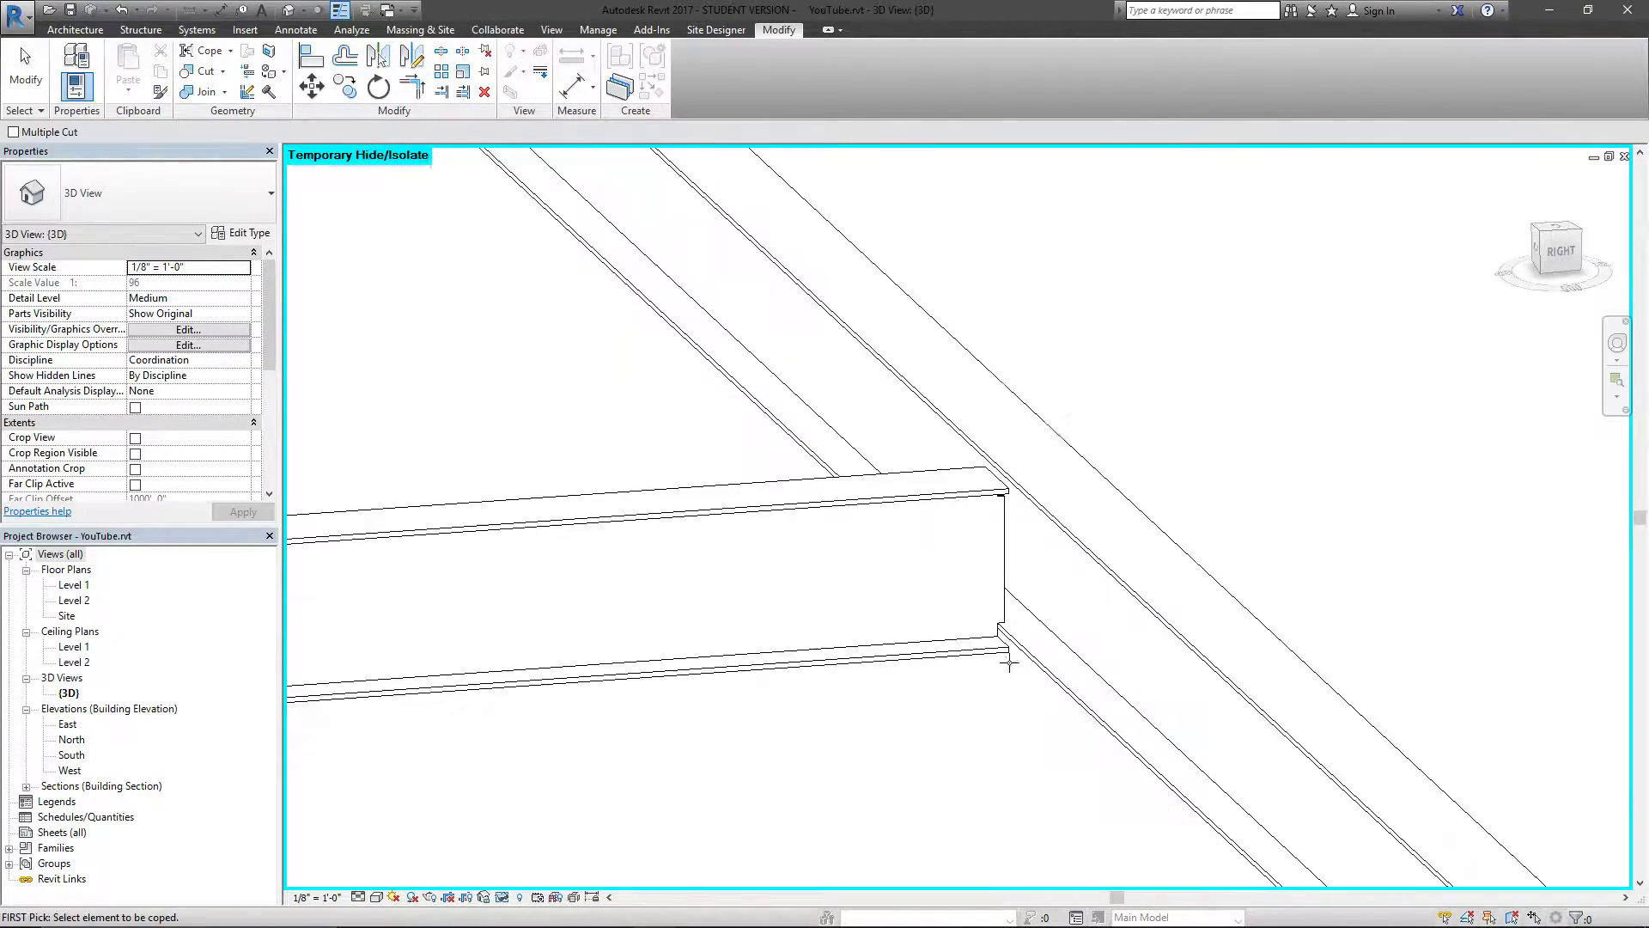
{"action": "middle_click_drag", "start_coordinate": [1203, 424], "coordinate": [1087, 442], "text": "shift"}
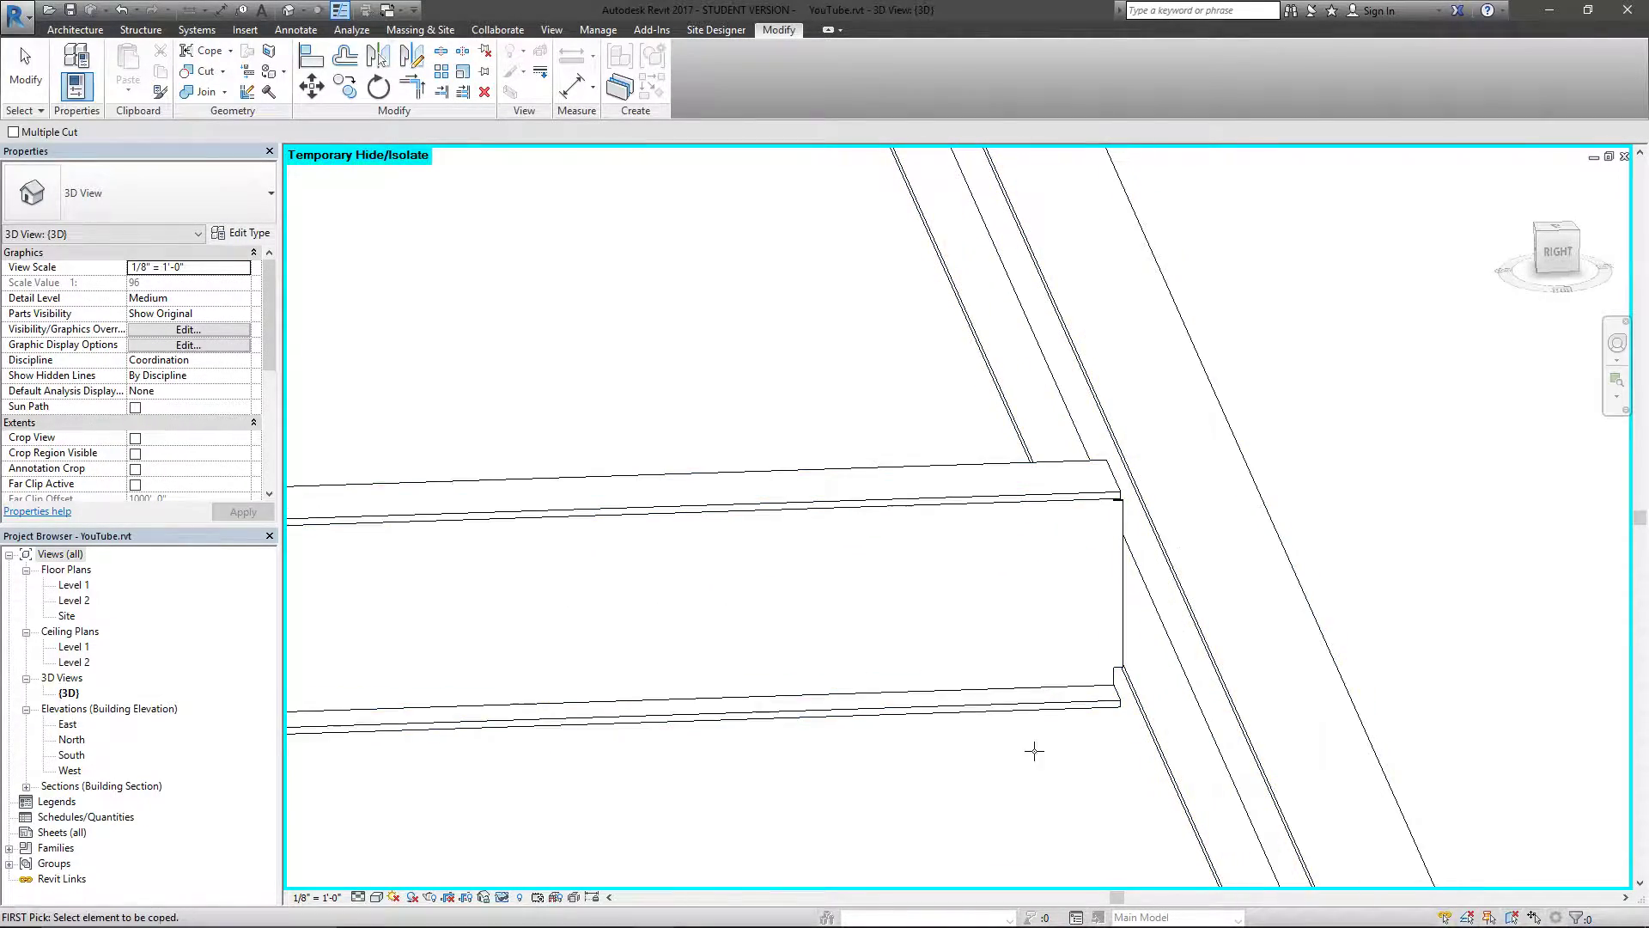
{"action": "middle_click_drag", "start_coordinate": [1036, 752], "coordinate": [1136, 664], "text": "shift"}
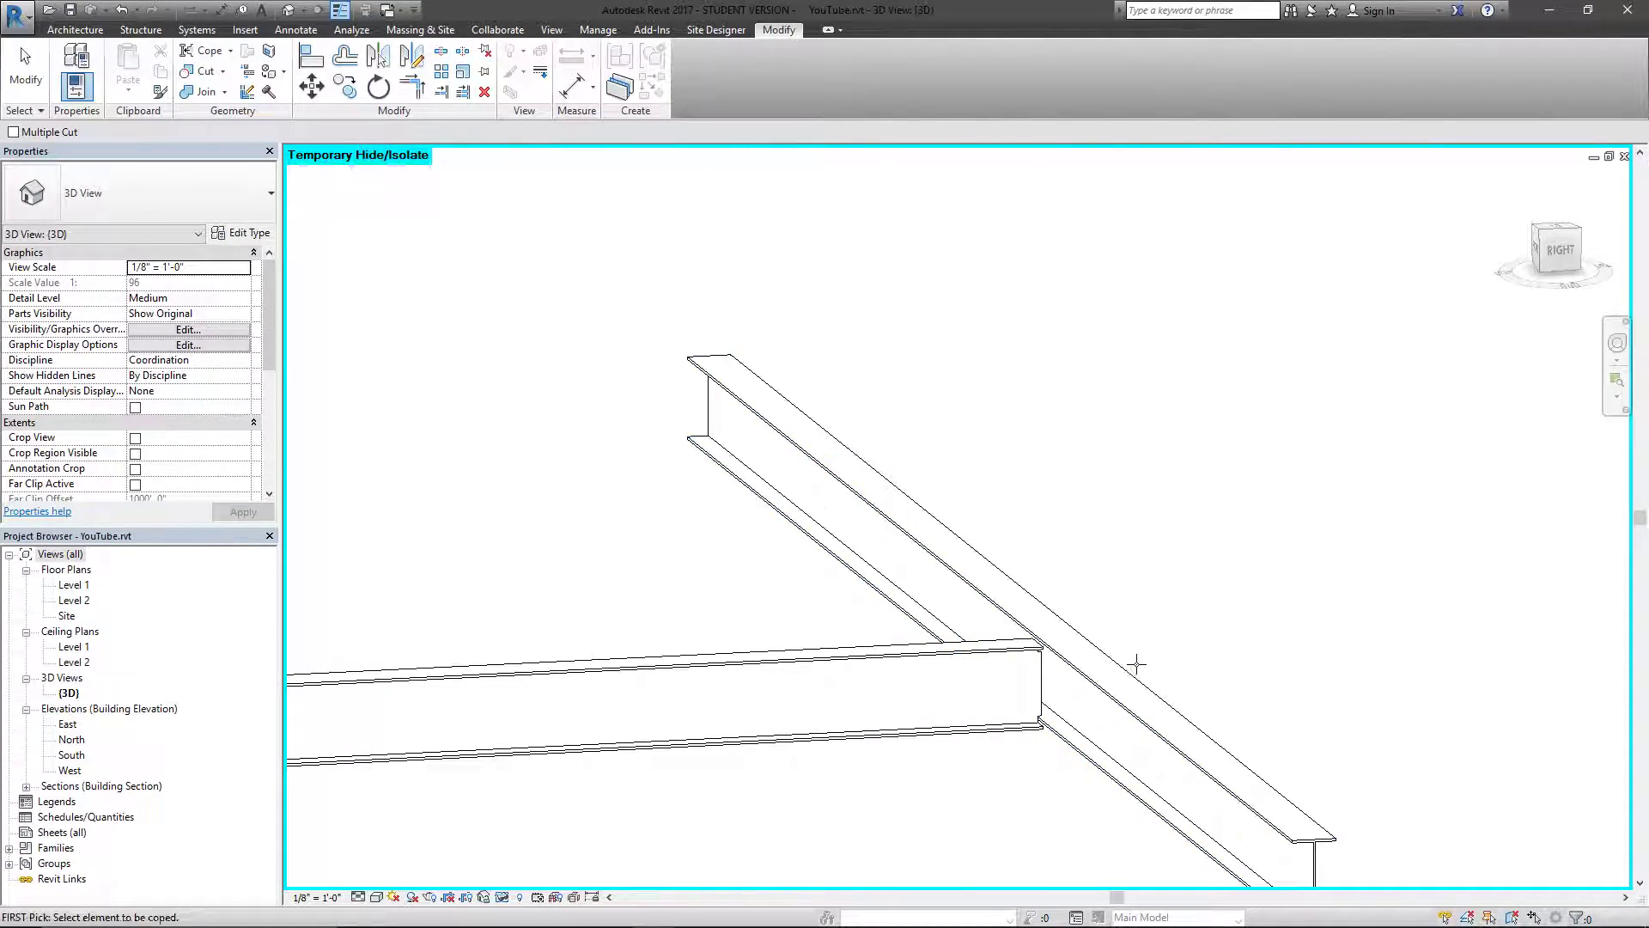
{"action": "middle_click_drag", "start_coordinate": [1111, 722], "coordinate": [1163, 471], "text": "shift"}
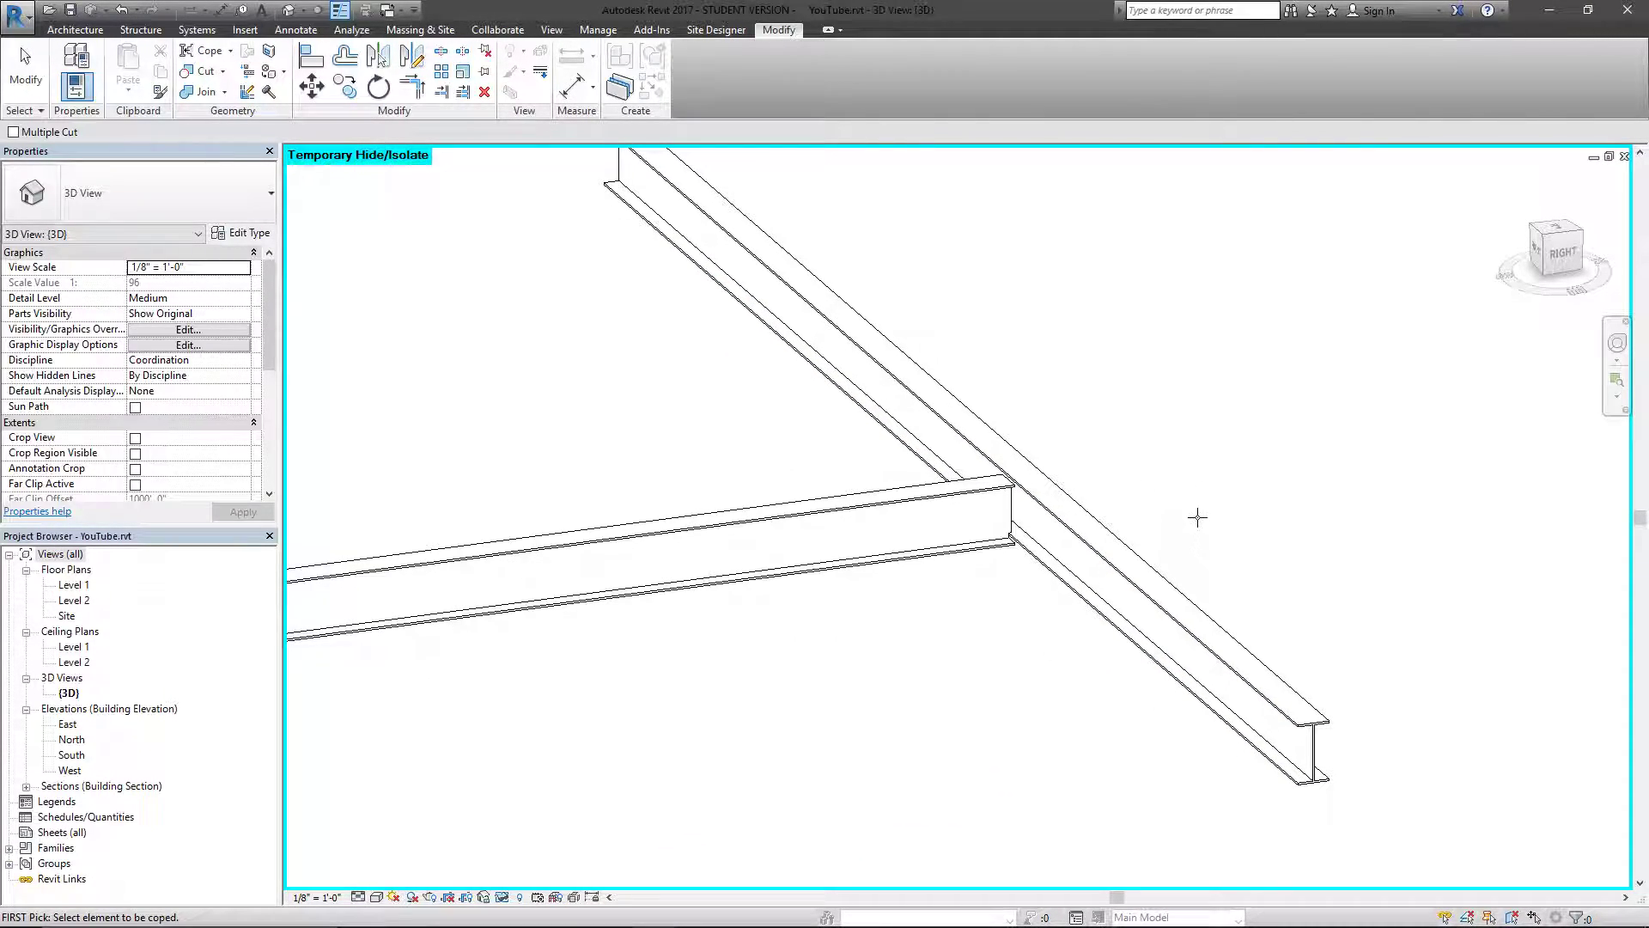
Drag the horizontal beam's end grip into the diagonal beam and inspect the junction
{"action": "key", "text": "Escape"}
{"action": "scroll", "coordinate": [1030, 693], "scroll_direction": "down", "scroll_amount": 2}
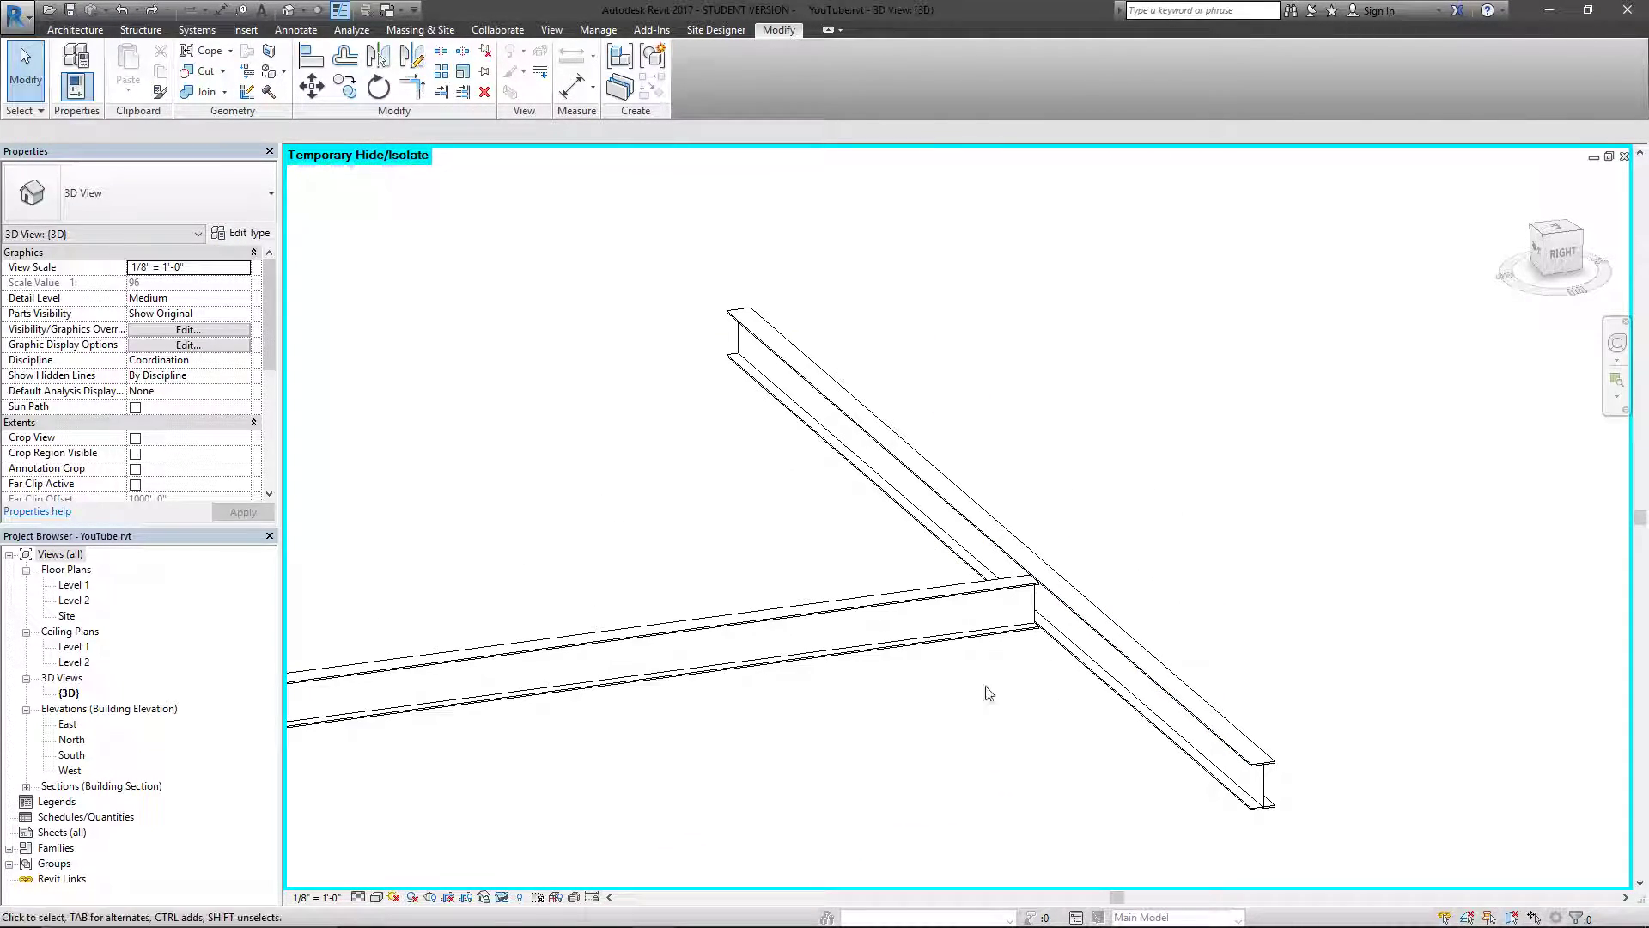
{"action": "scroll", "coordinate": [1108, 640], "scroll_direction": "up", "scroll_amount": 5}
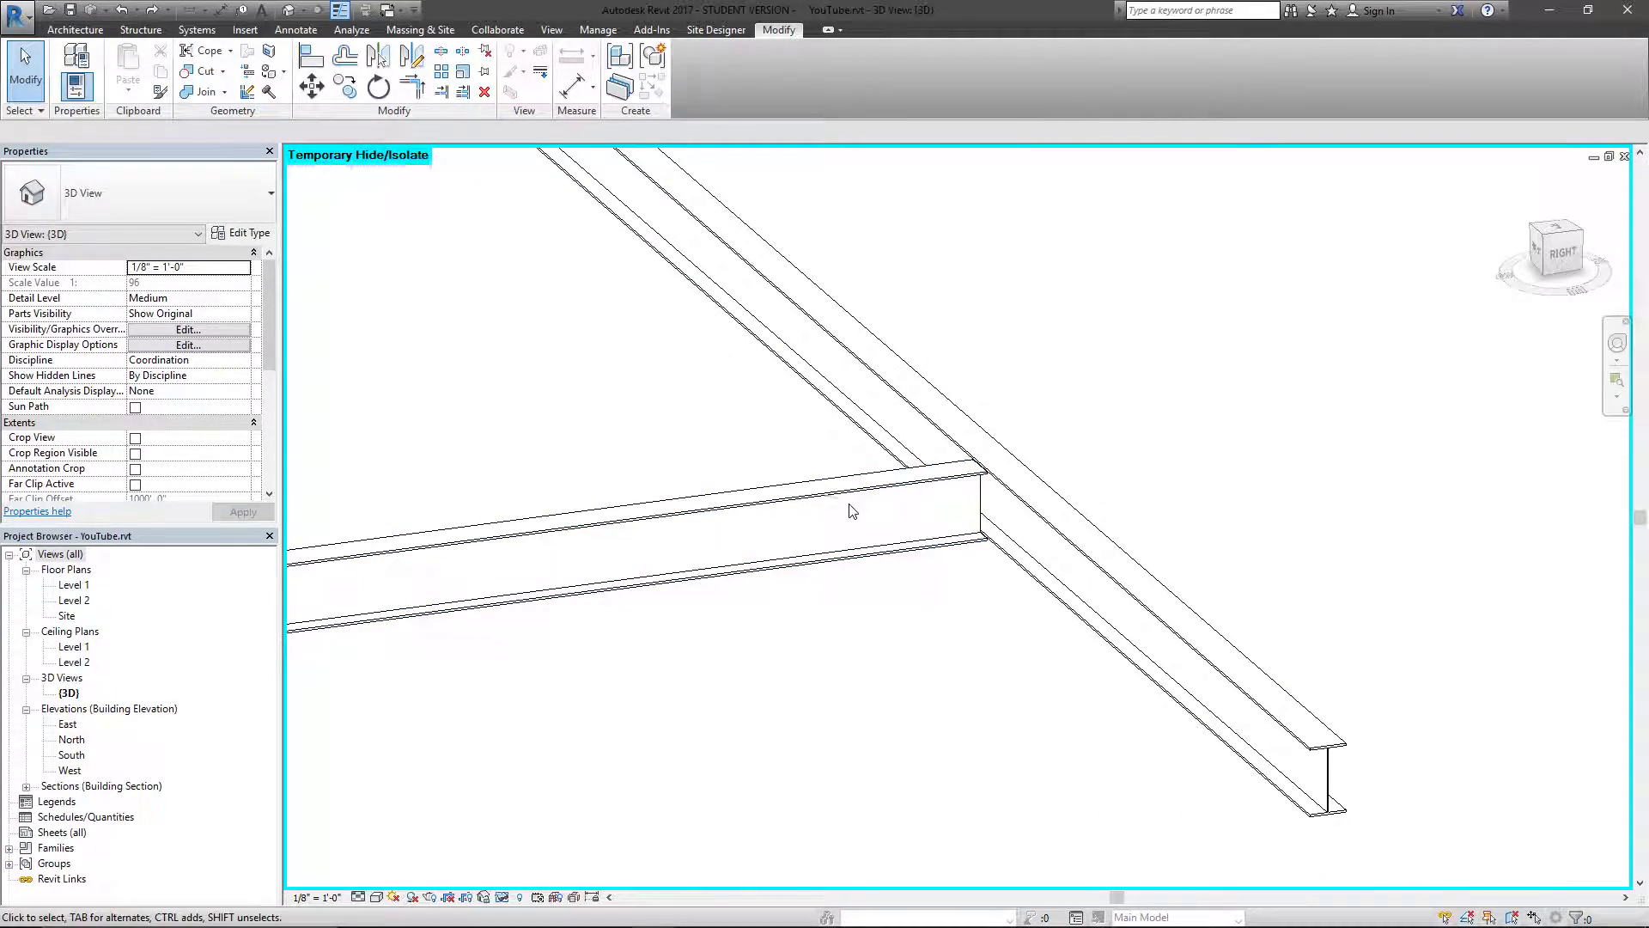
{"action": "left_click", "coordinate": [854, 511]}
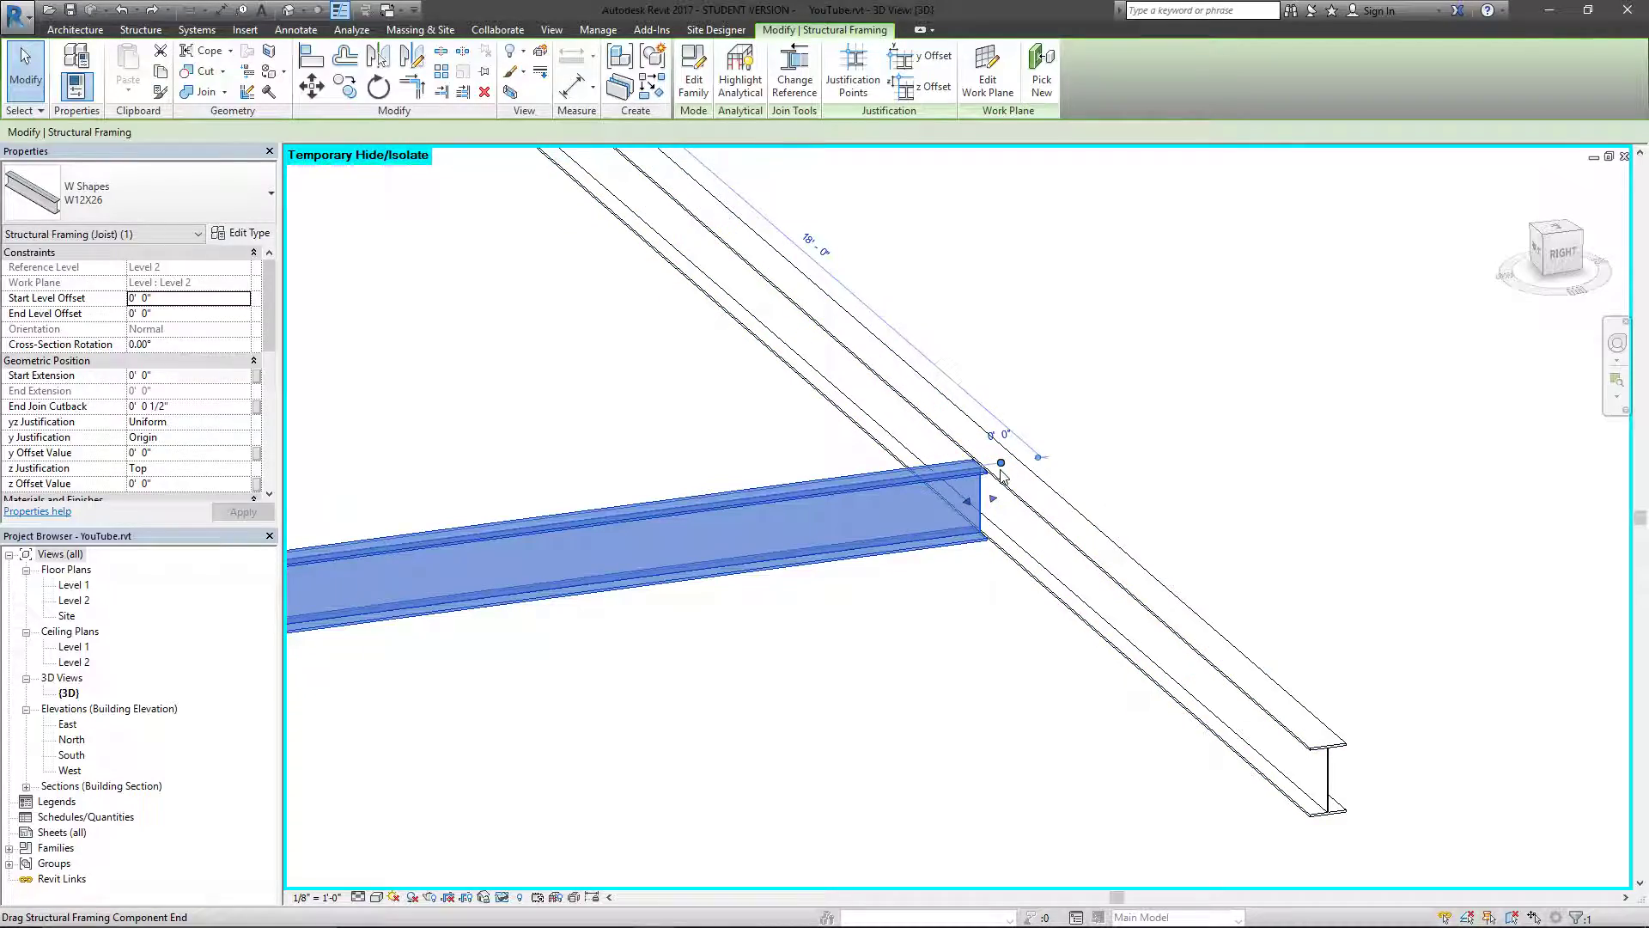
{"action": "left_click_drag", "start_coordinate": [1000, 463], "coordinate": [1065, 458]}
{"action": "left_click", "coordinate": [987, 626]}
{"action": "middle_click_drag", "start_coordinate": [987, 627], "coordinate": [1001, 591], "text": "shift"}
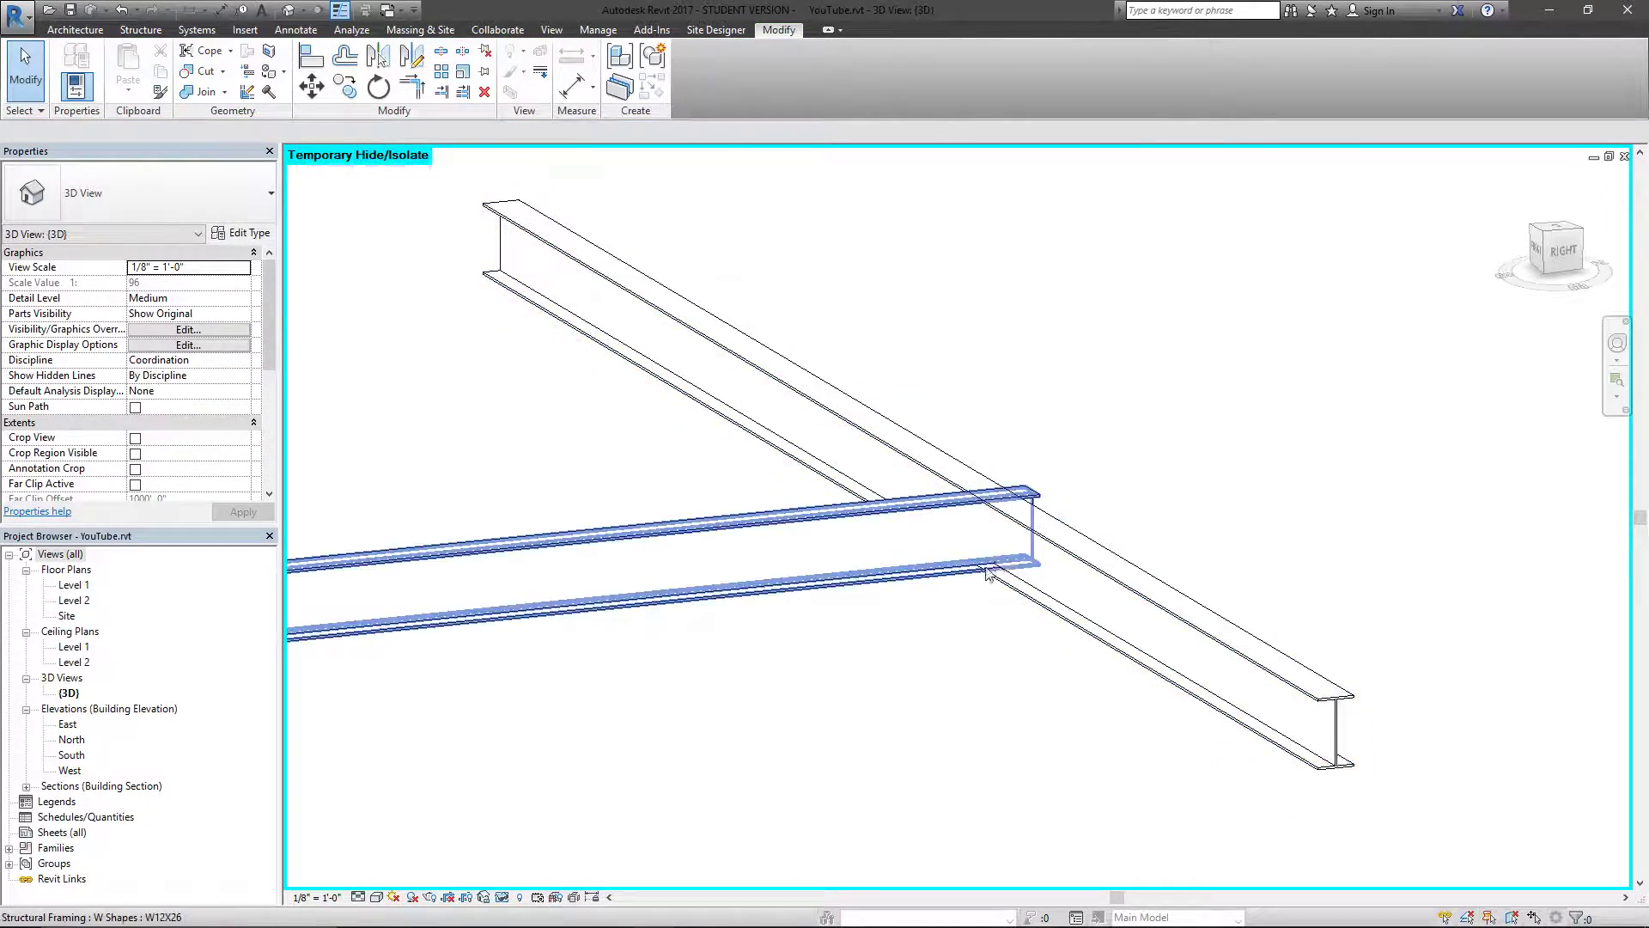
{"action": "scroll", "coordinate": [1003, 567], "scroll_direction": "up", "scroll_amount": 2}
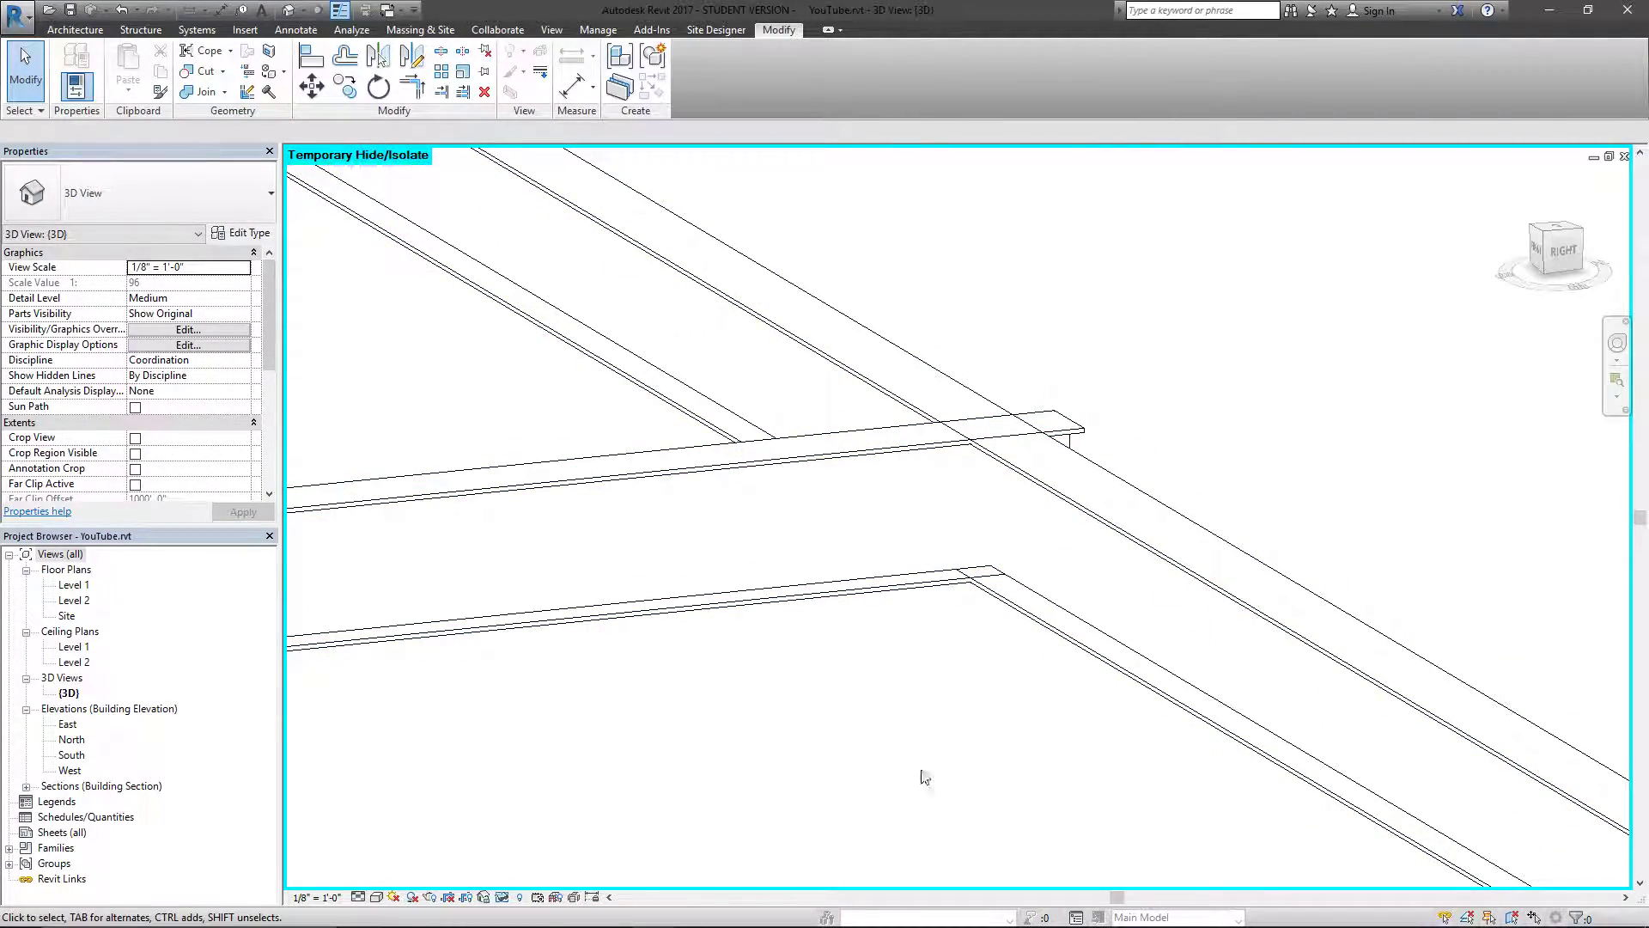
{"action": "scroll", "coordinate": [920, 773], "scroll_direction": "down", "scroll_amount": 3}
{"action": "middle_click_drag", "start_coordinate": [950, 719], "coordinate": [961, 687]}
{"action": "middle_click_drag", "start_coordinate": [1354, 538], "coordinate": [974, 702], "text": "shift"}
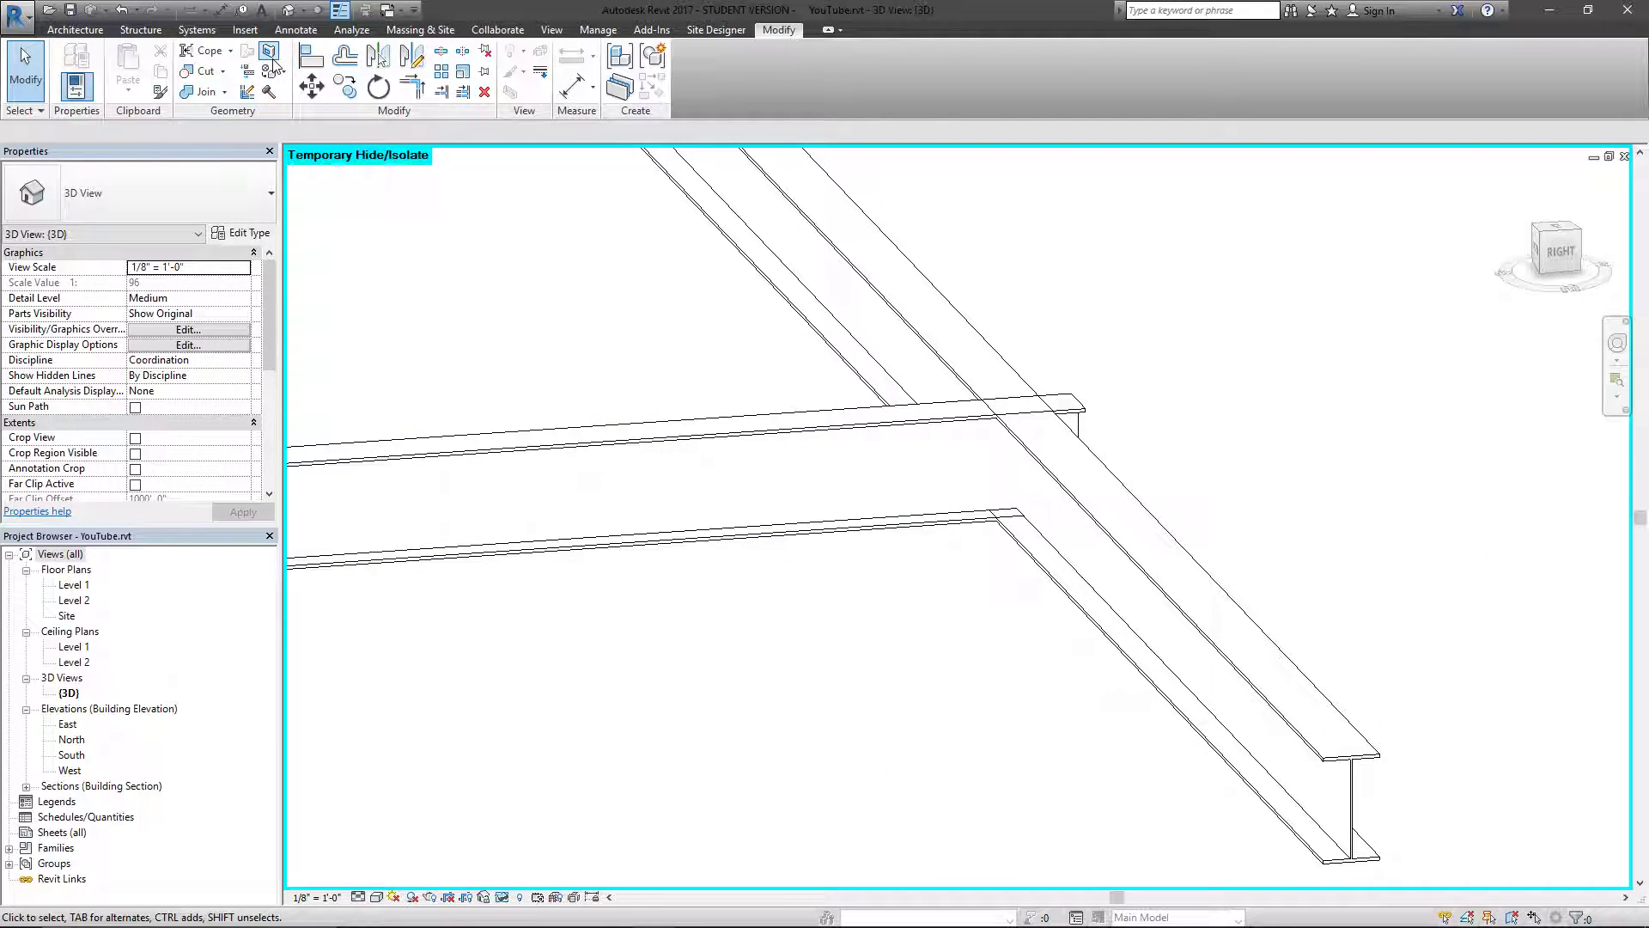
Cope the extended horizontal beam against the diagonal beam, then check the notched flanges
{"action": "left_click", "coordinate": [206, 52]}
{"action": "middle_click_drag", "start_coordinate": [918, 642], "coordinate": [869, 696], "text": "shift"}
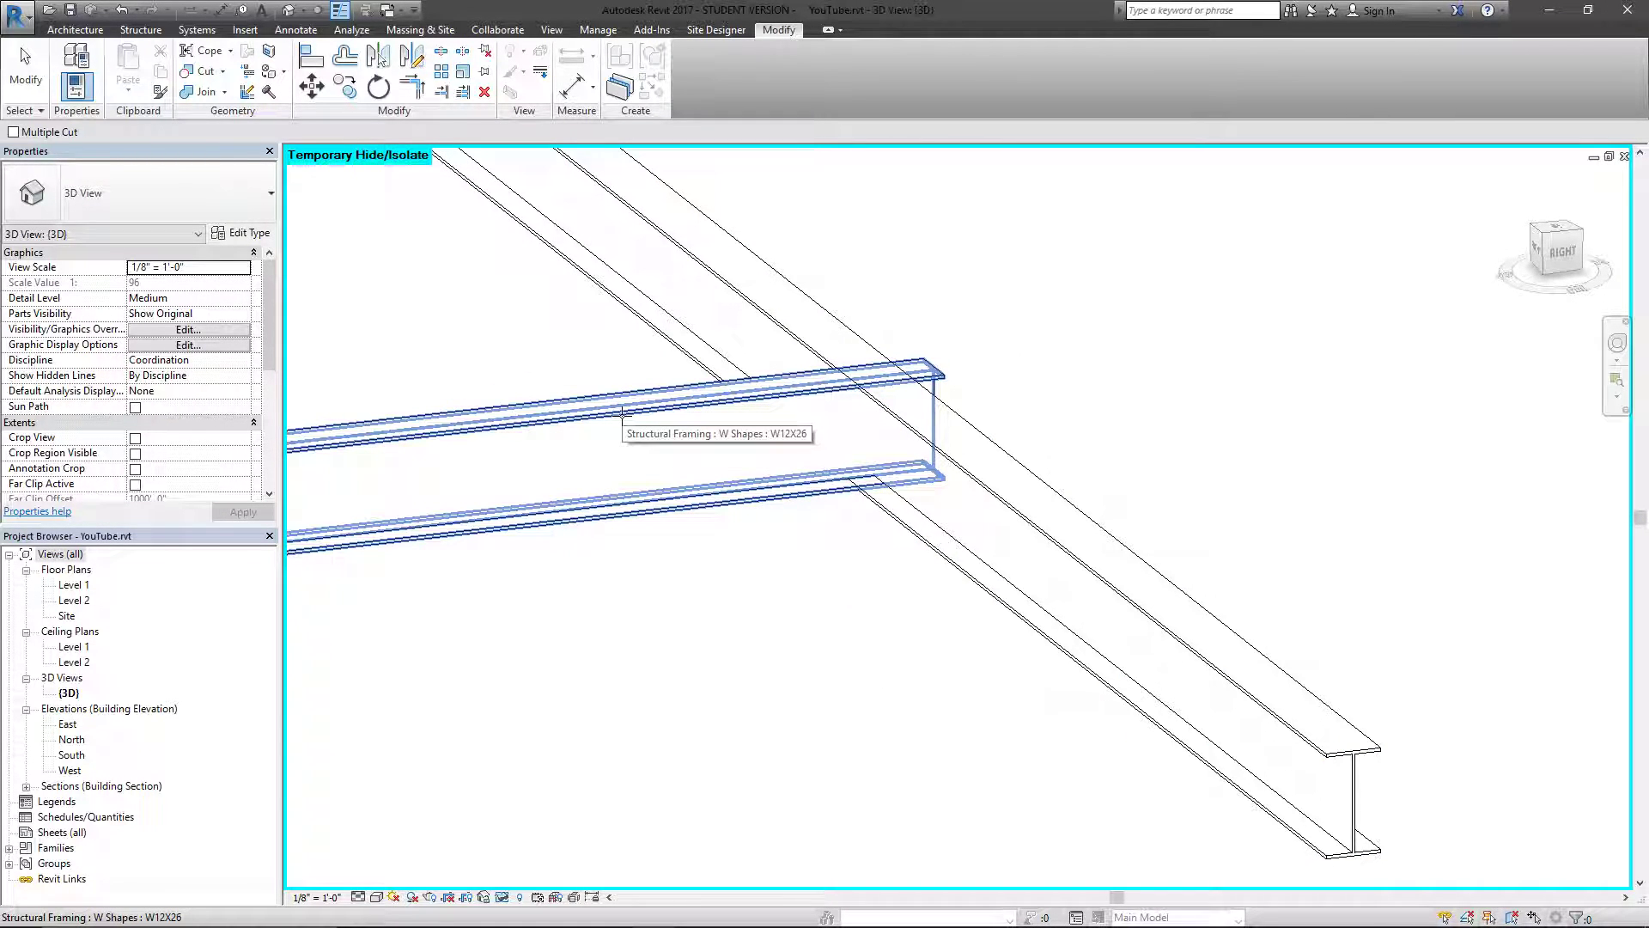
{"action": "left_click", "coordinate": [773, 418]}
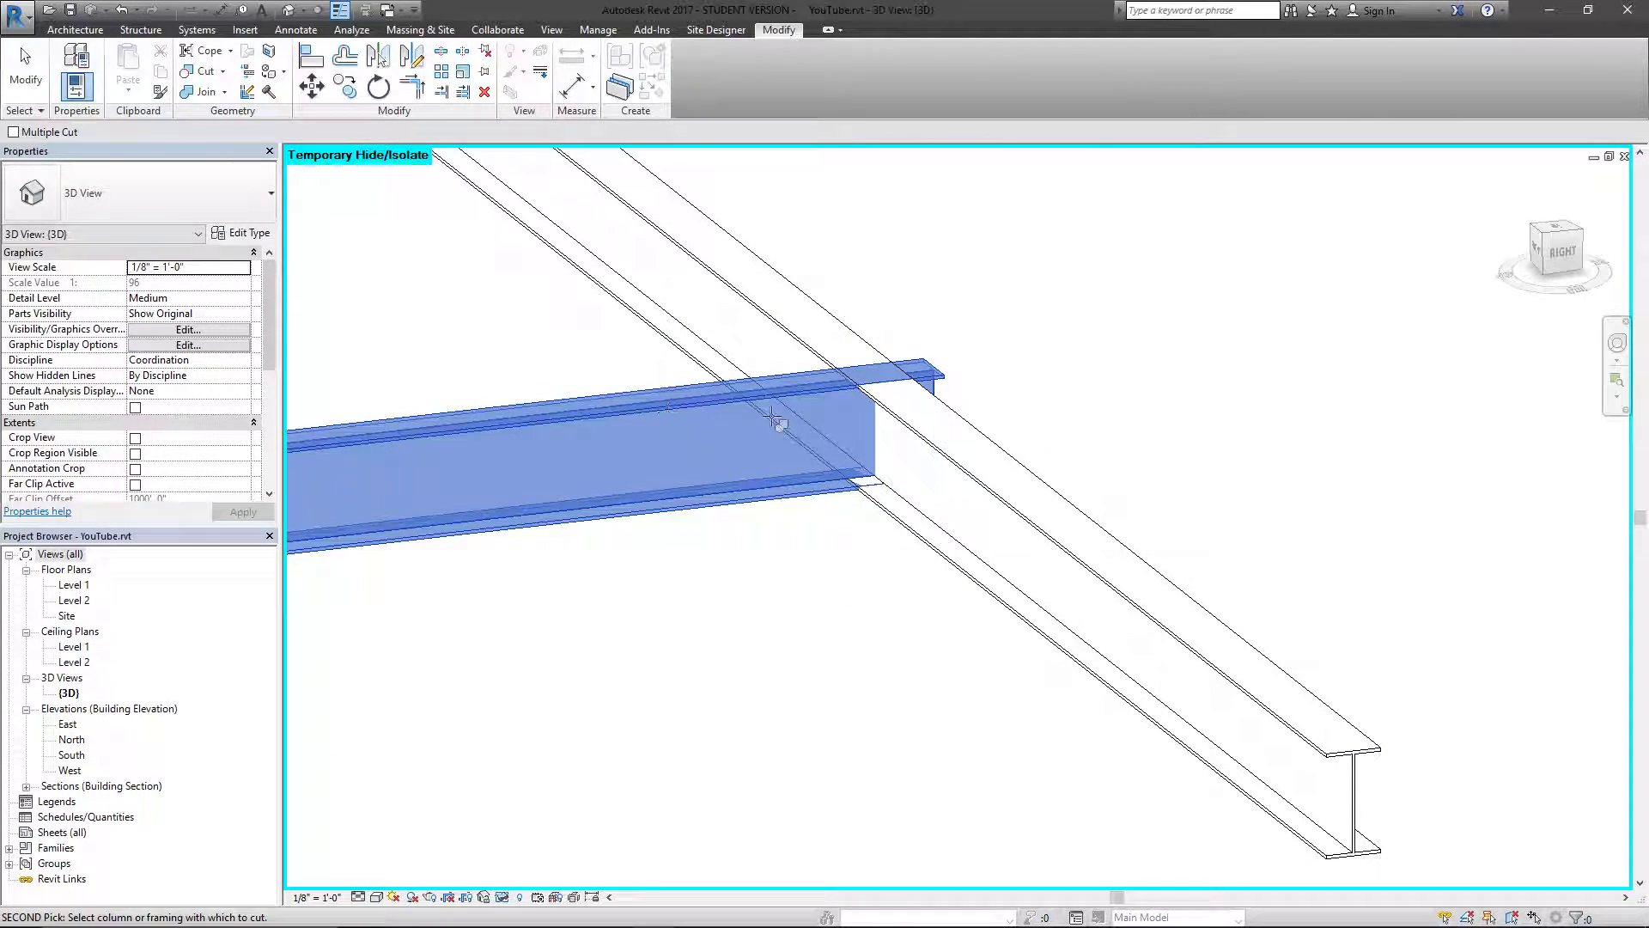
{"action": "left_click", "coordinate": [1037, 533]}
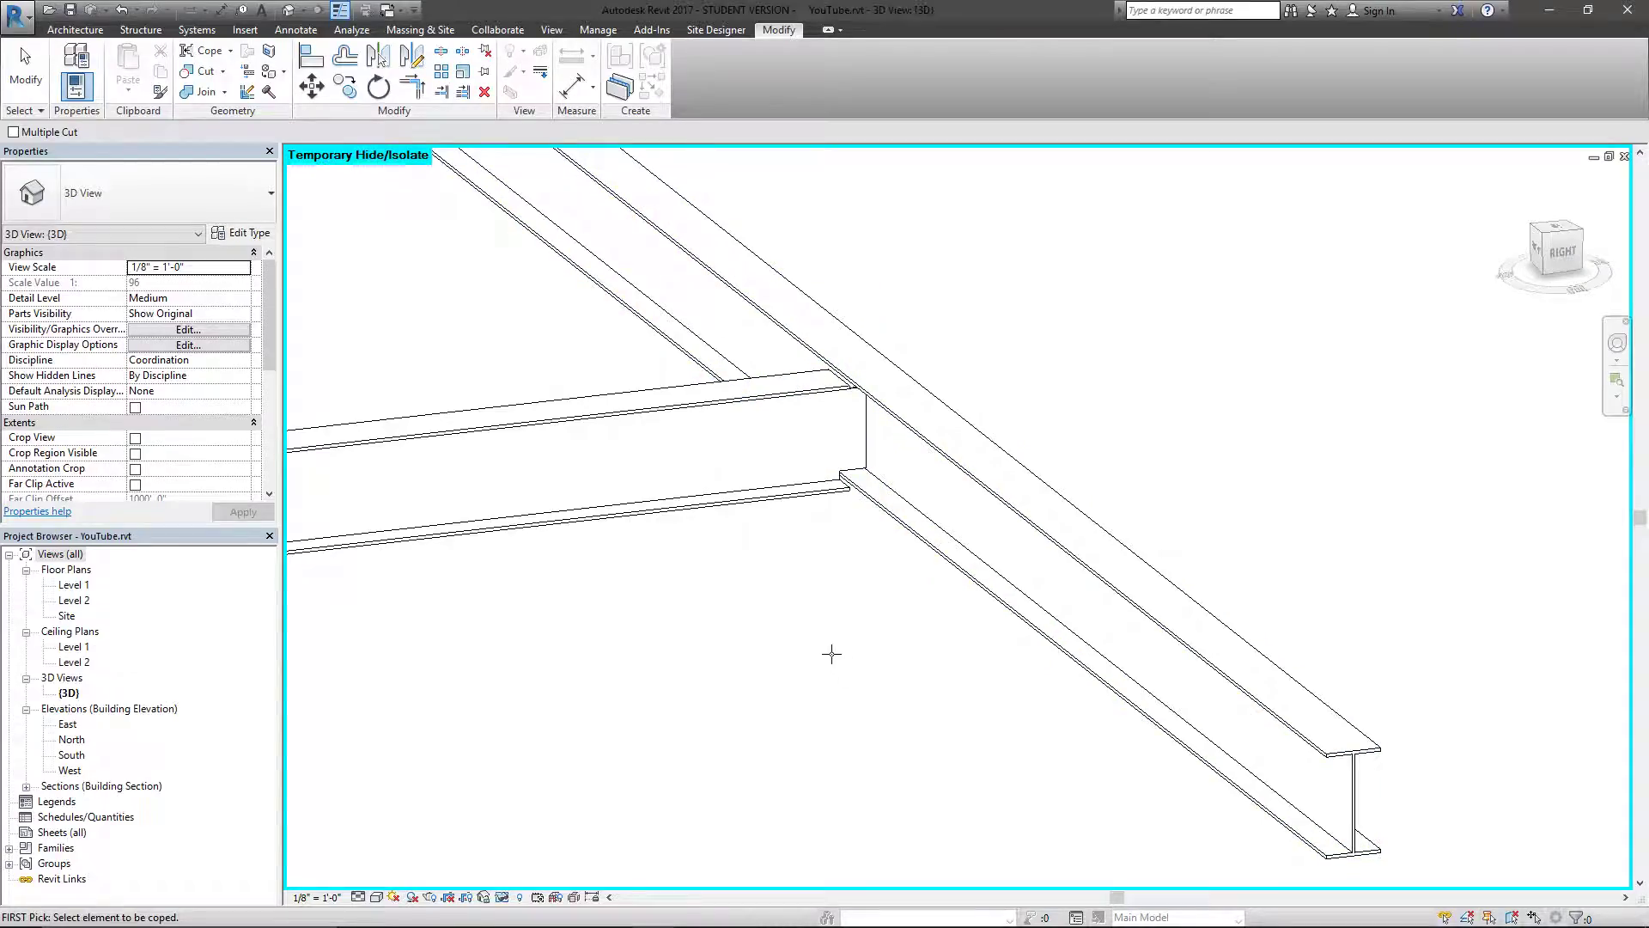
{"action": "scroll", "coordinate": [902, 653], "scroll_direction": "up", "scroll_amount": 5}
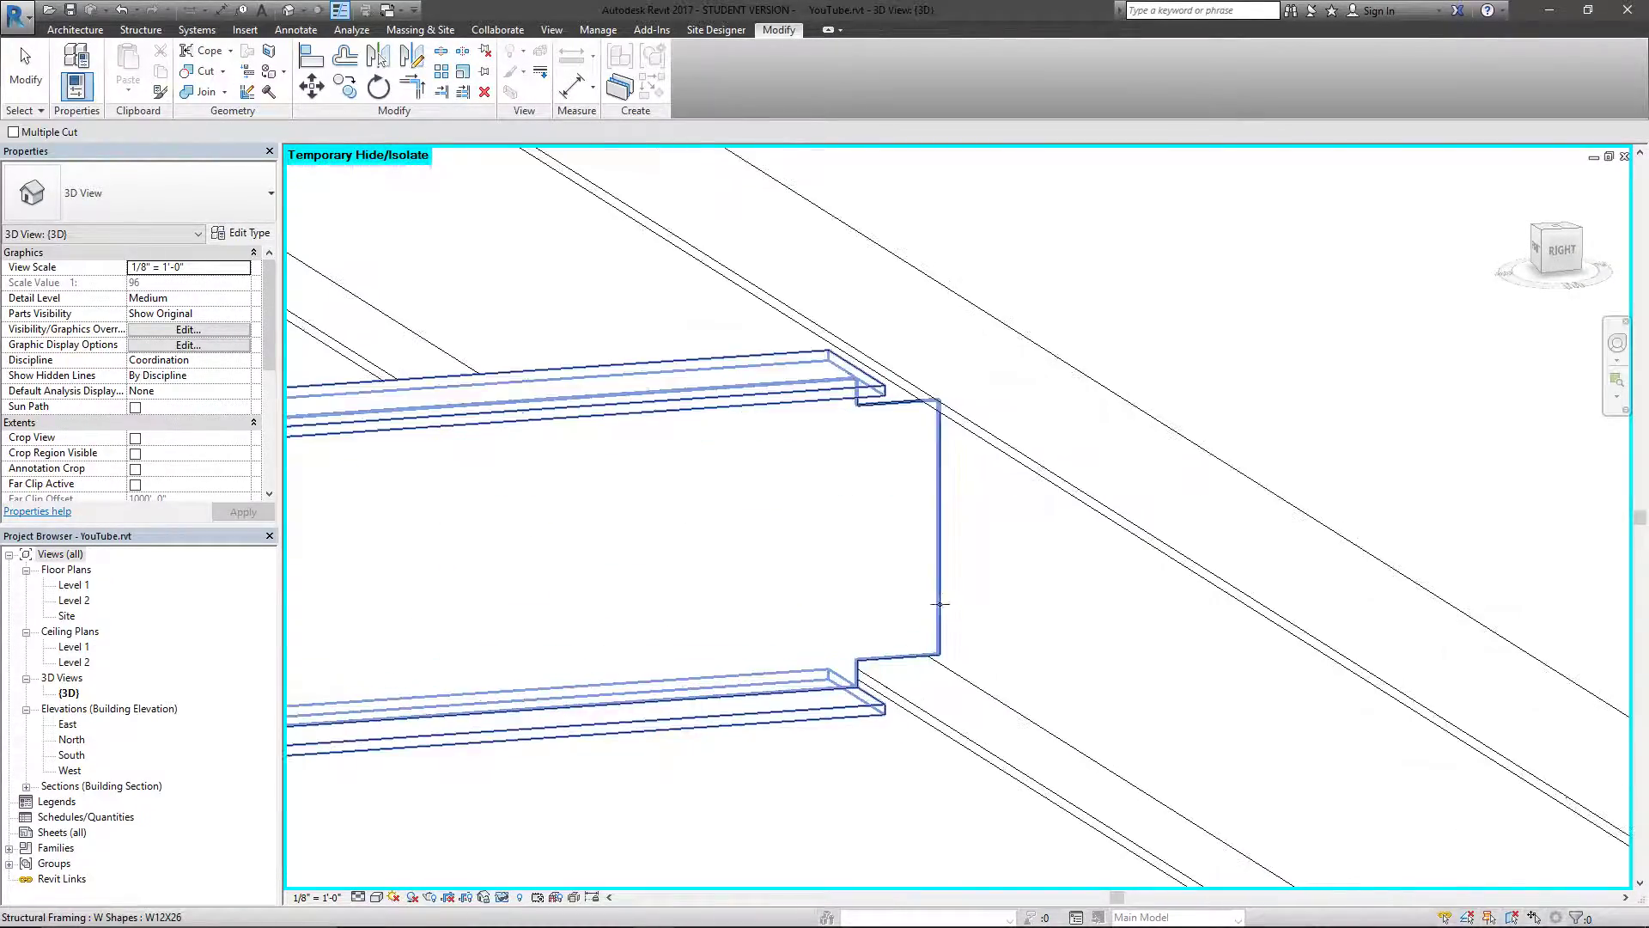
{"action": "scroll", "coordinate": [940, 604], "scroll_direction": "down", "scroll_amount": 2}
{"action": "key", "text": "Escape"}
{"action": "left_click", "coordinate": [893, 670]}
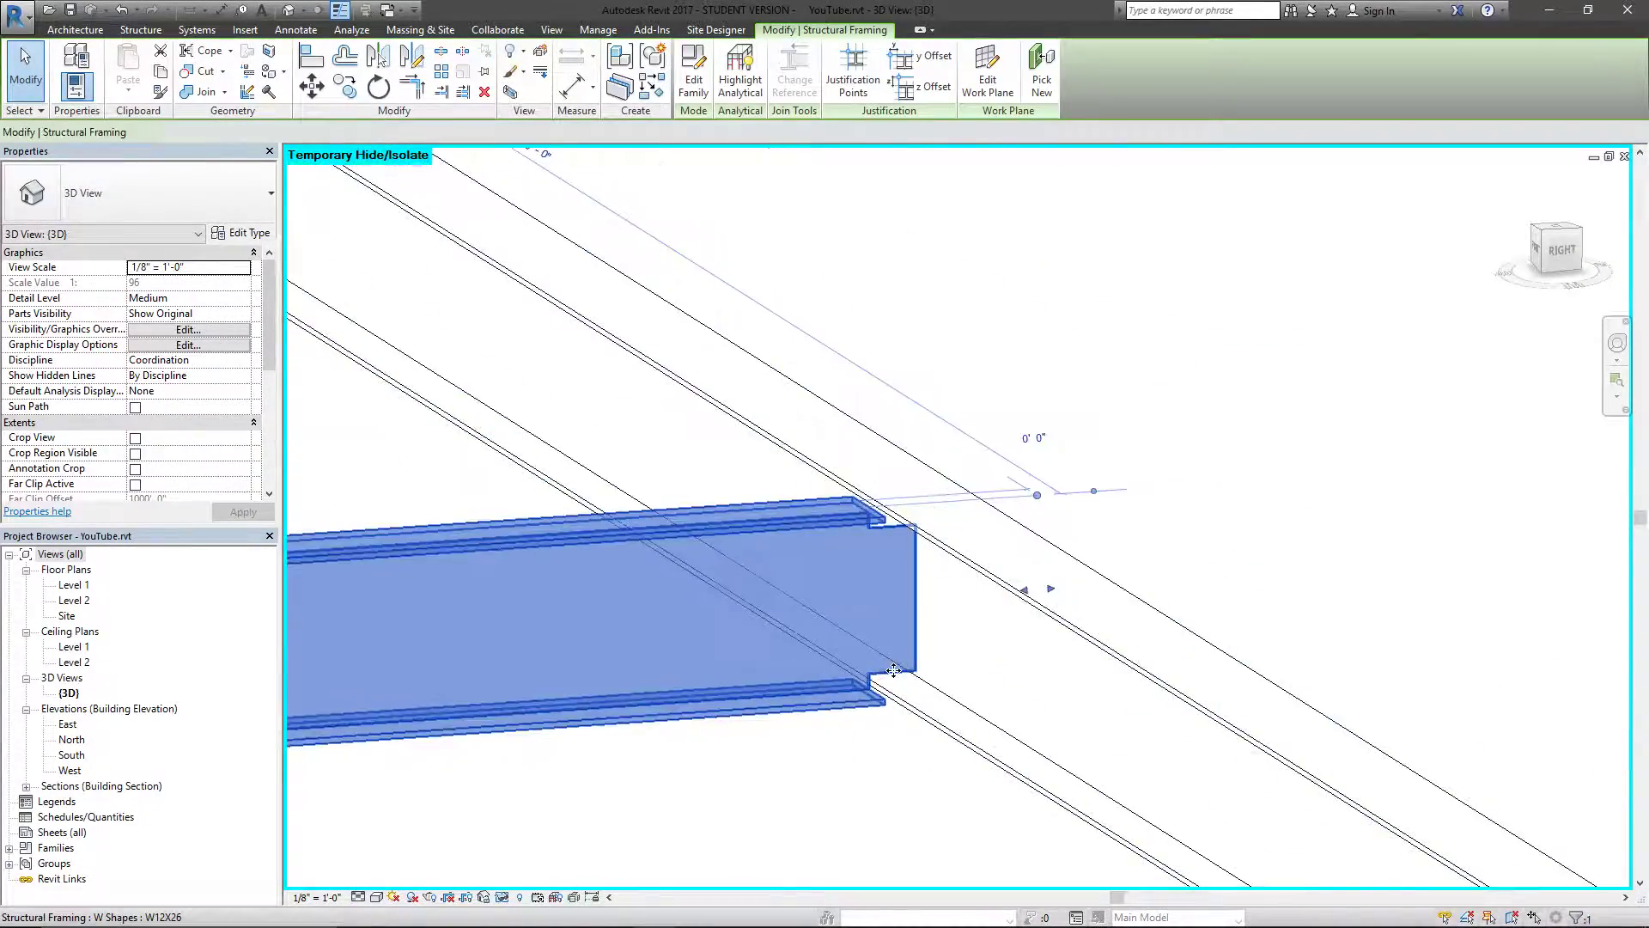
{"action": "middle_click_drag", "start_coordinate": [894, 670], "coordinate": [807, 497], "text": "shift"}
{"action": "scroll", "coordinate": [940, 687], "scroll_direction": "down", "scroll_amount": 2}
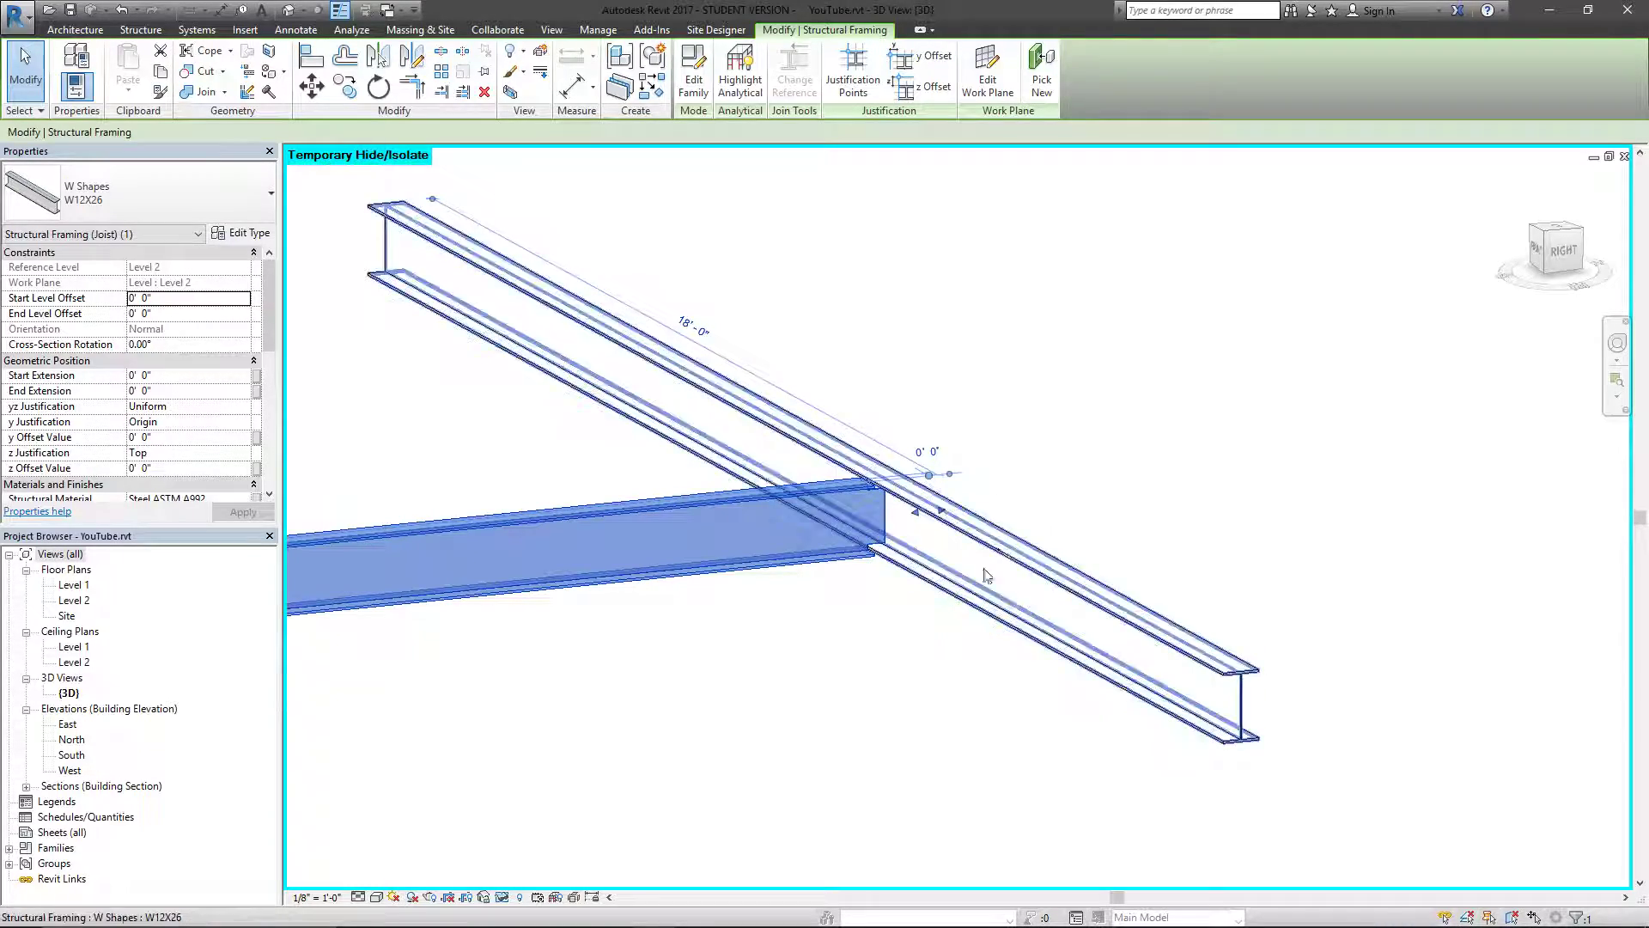
{"action": "scroll", "coordinate": [928, 586], "scroll_direction": "up", "scroll_amount": 2}
Apply Remove Coping to the horizontal beam against the diagonal beam and inspect the uncut joint
{"action": "key", "text": "Escape"}
{"action": "middle_click_drag", "start_coordinate": [932, 601], "coordinate": [868, 550]}
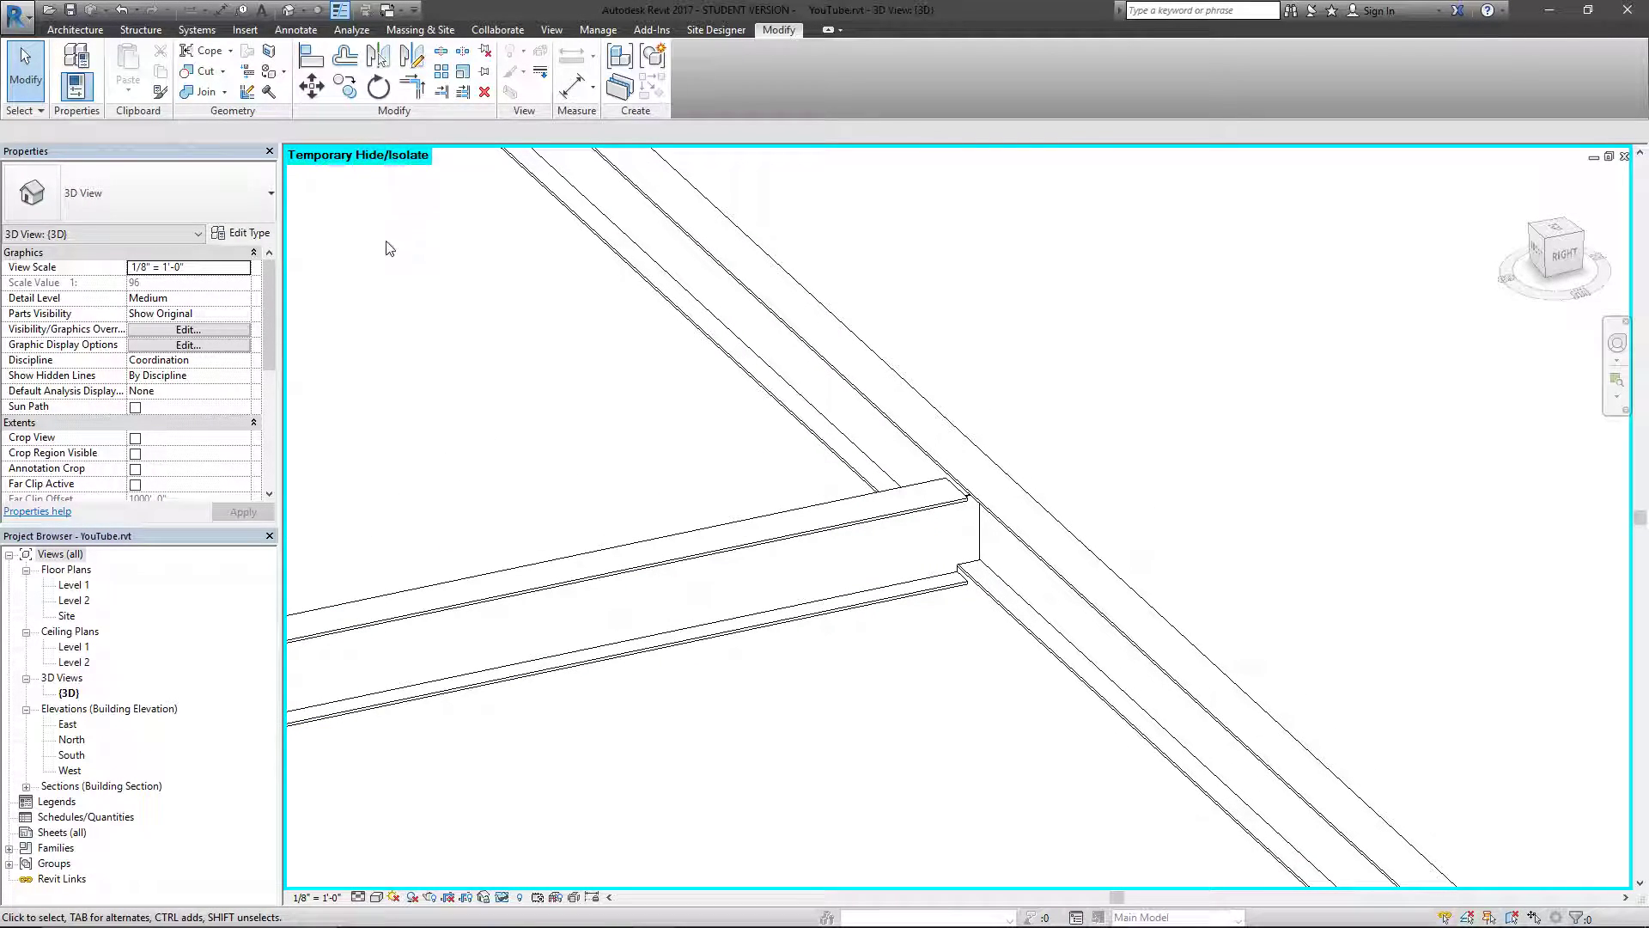
{"action": "left_click", "coordinate": [230, 51]}
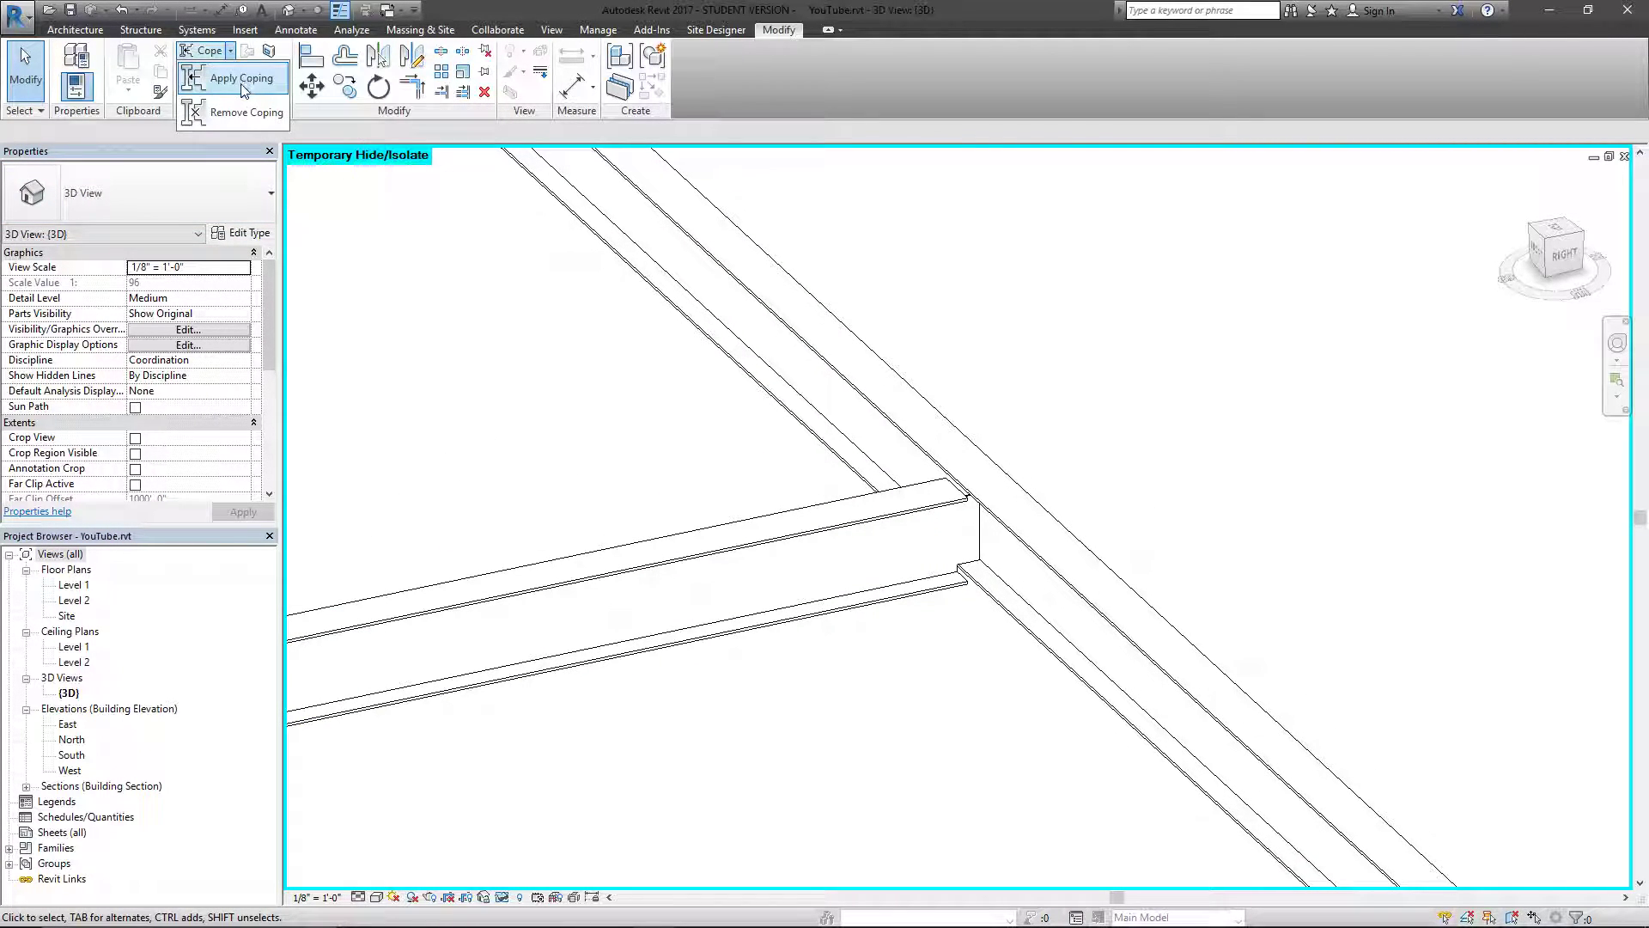
{"action": "left_click", "coordinate": [228, 113]}
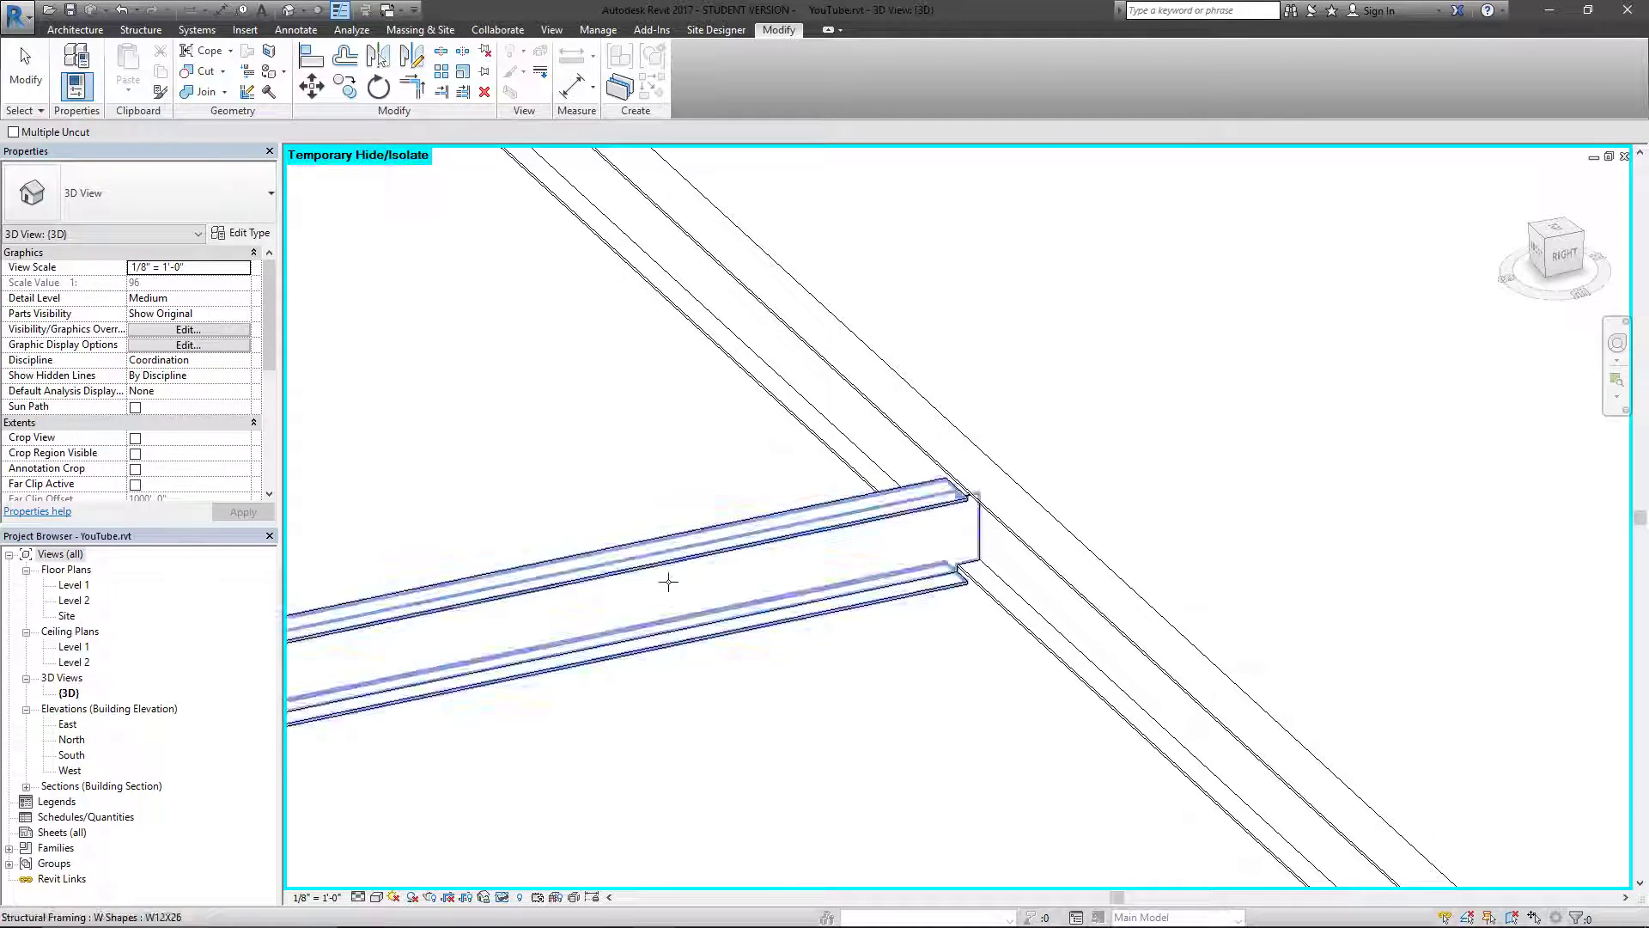
{"action": "left_click", "coordinate": [737, 544]}
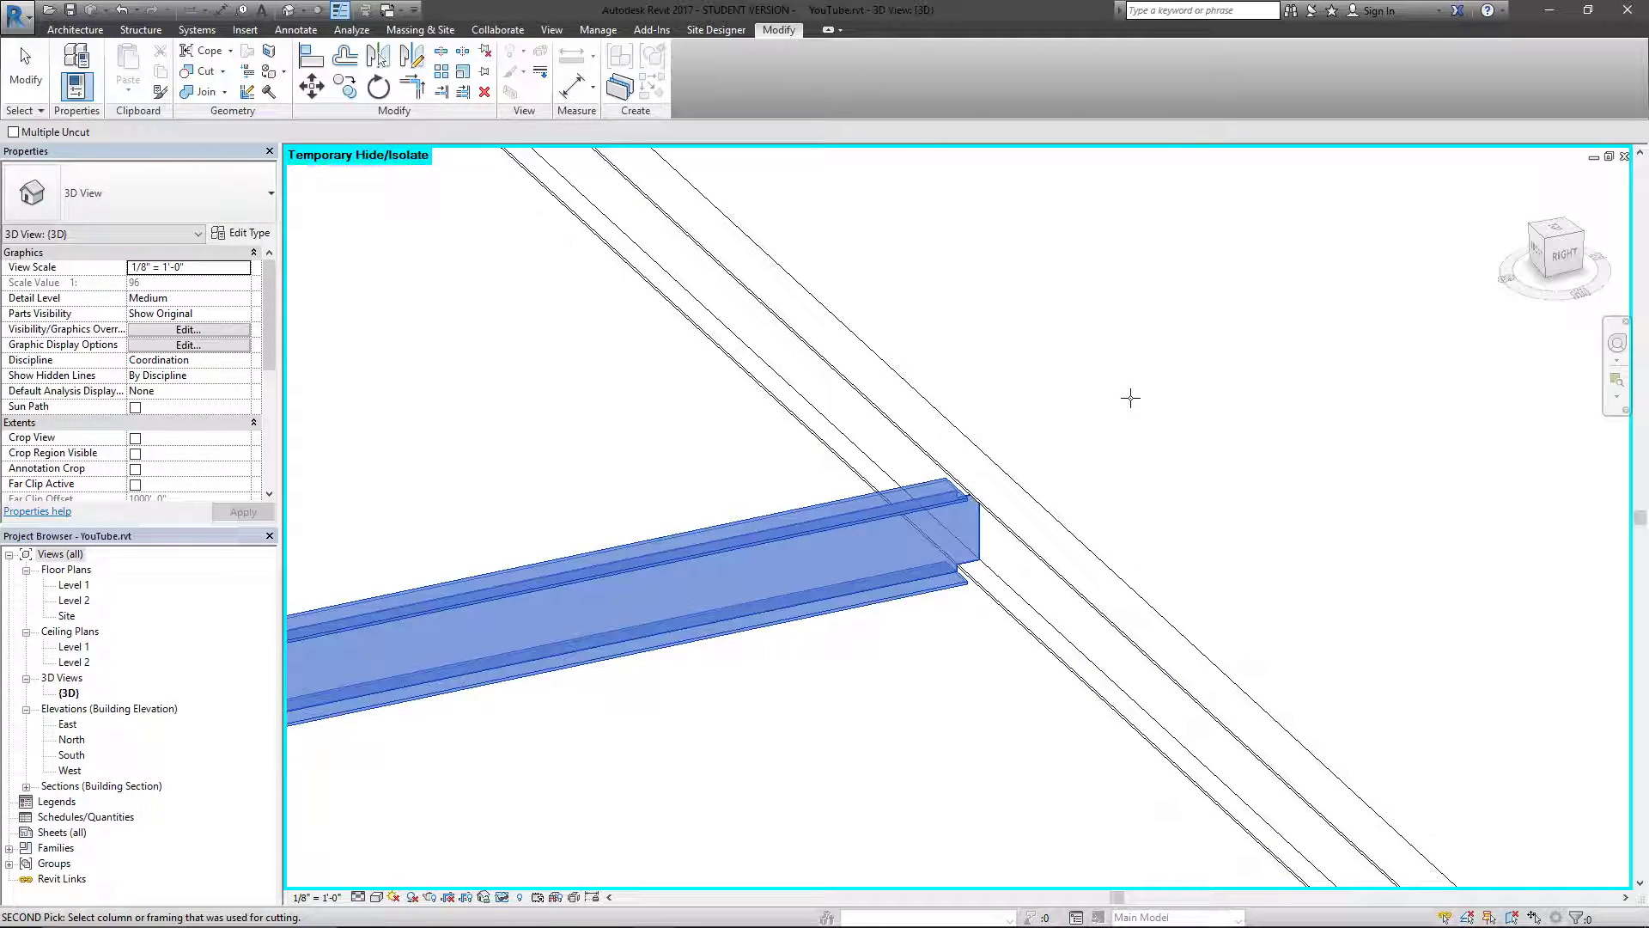
{"action": "left_click", "coordinate": [1089, 551]}
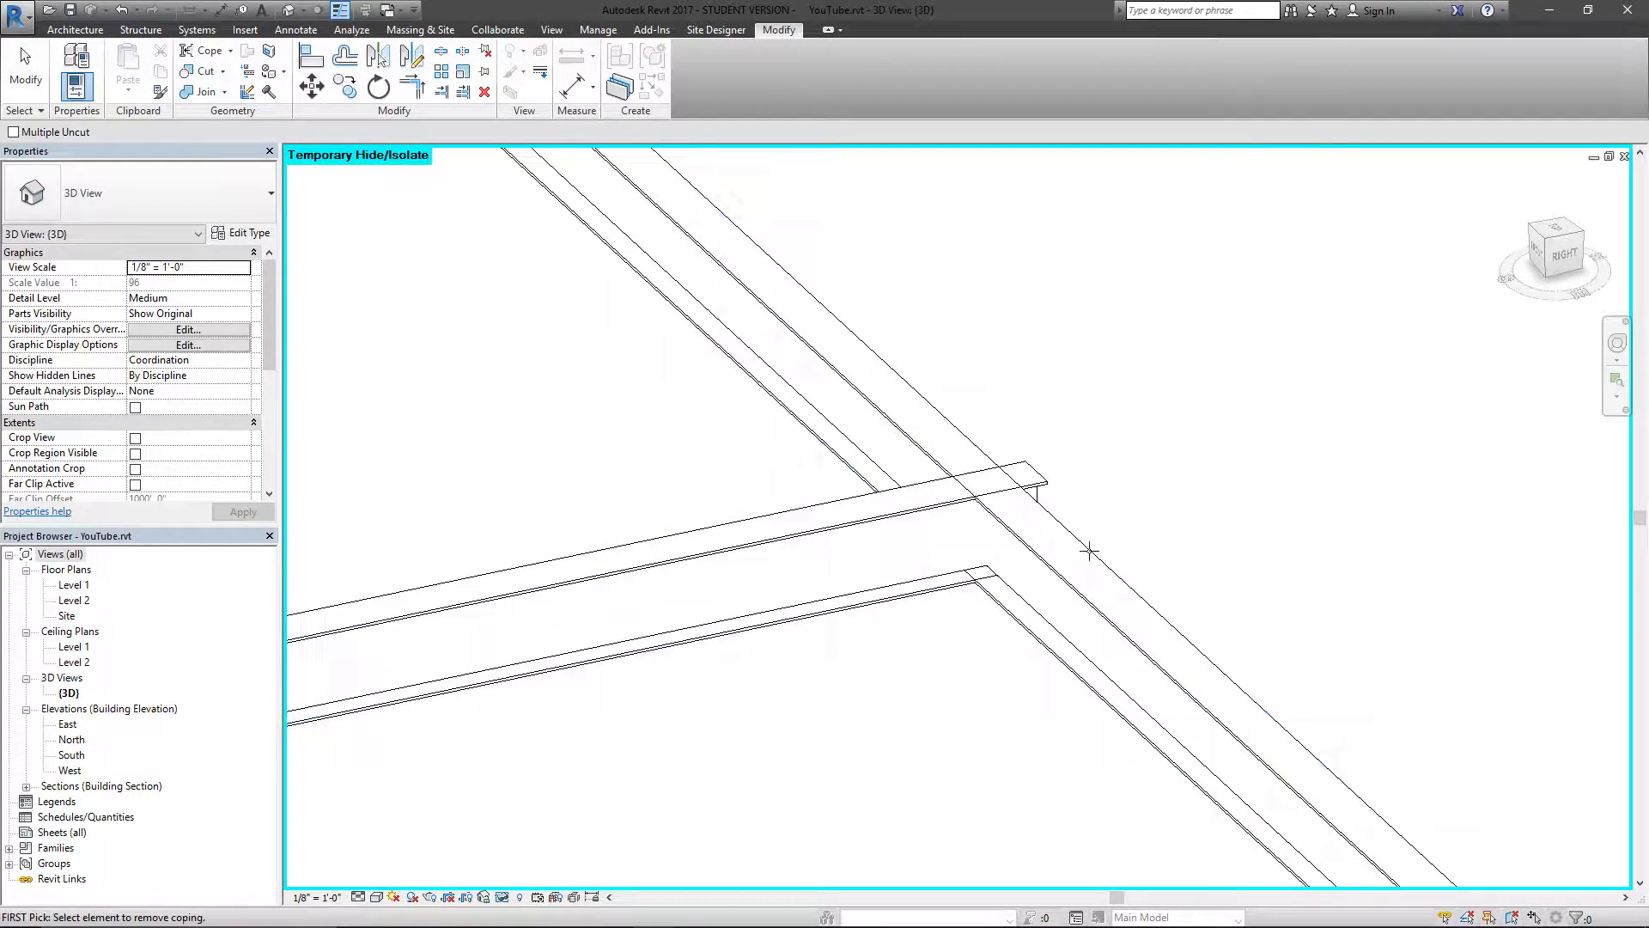
{"action": "middle_click_drag", "start_coordinate": [1208, 478], "coordinate": [935, 247], "text": "shift"}
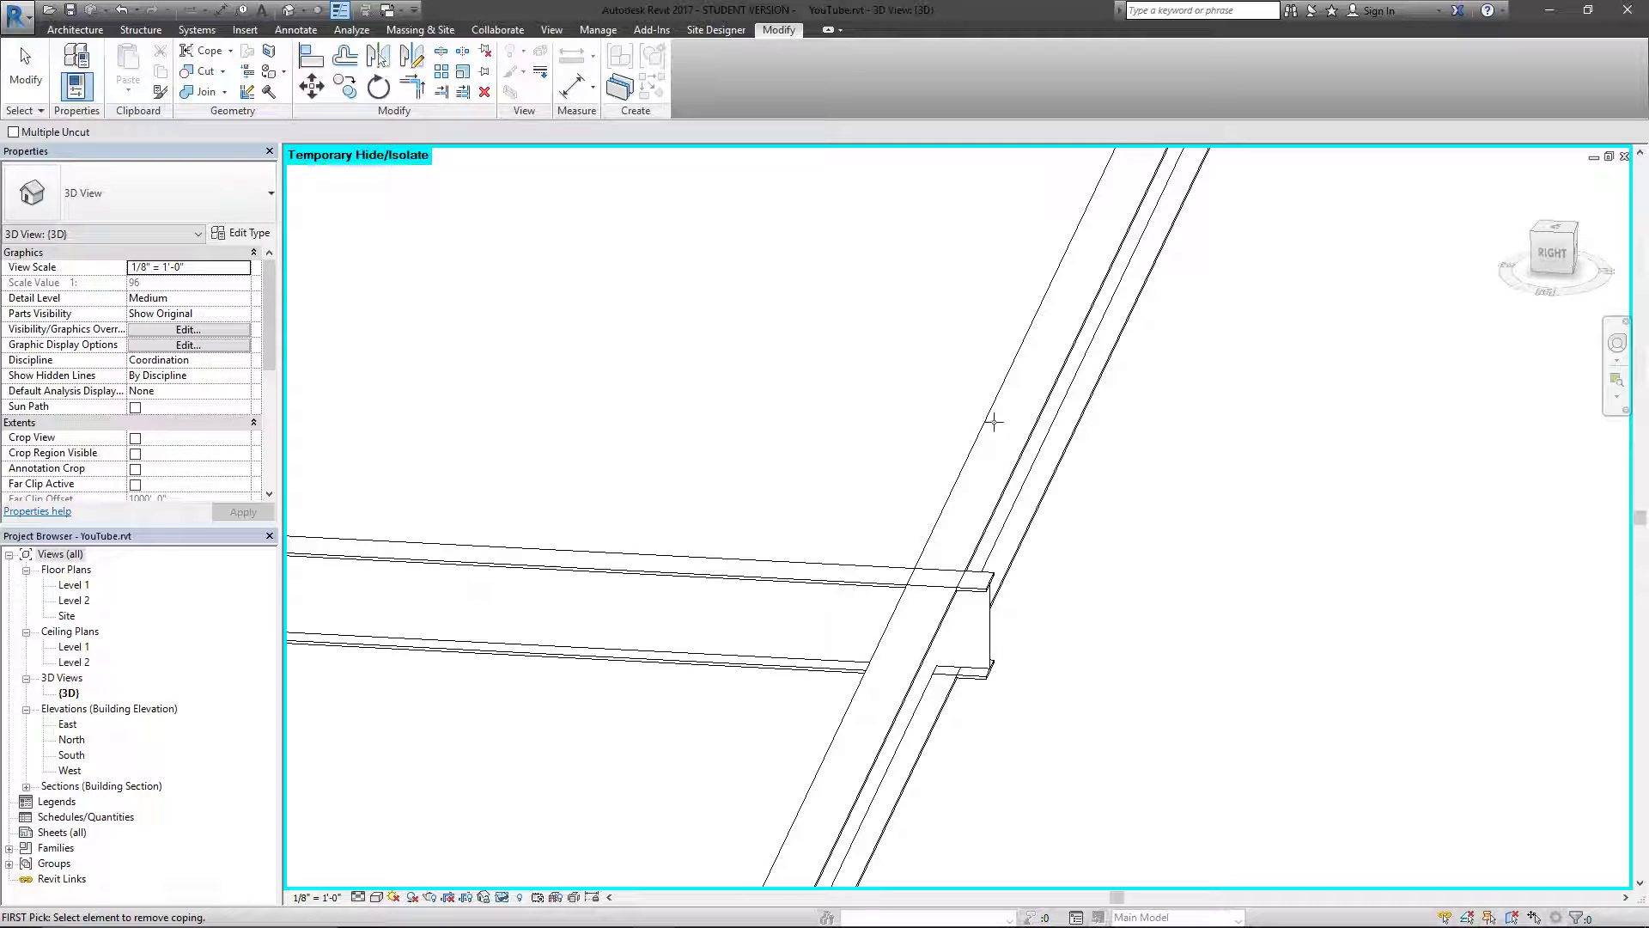
{"action": "middle_click_drag", "start_coordinate": [928, 442], "coordinate": [894, 416], "text": "shift"}
{"action": "middle_click_drag", "start_coordinate": [976, 718], "coordinate": [1061, 586], "text": "shift"}
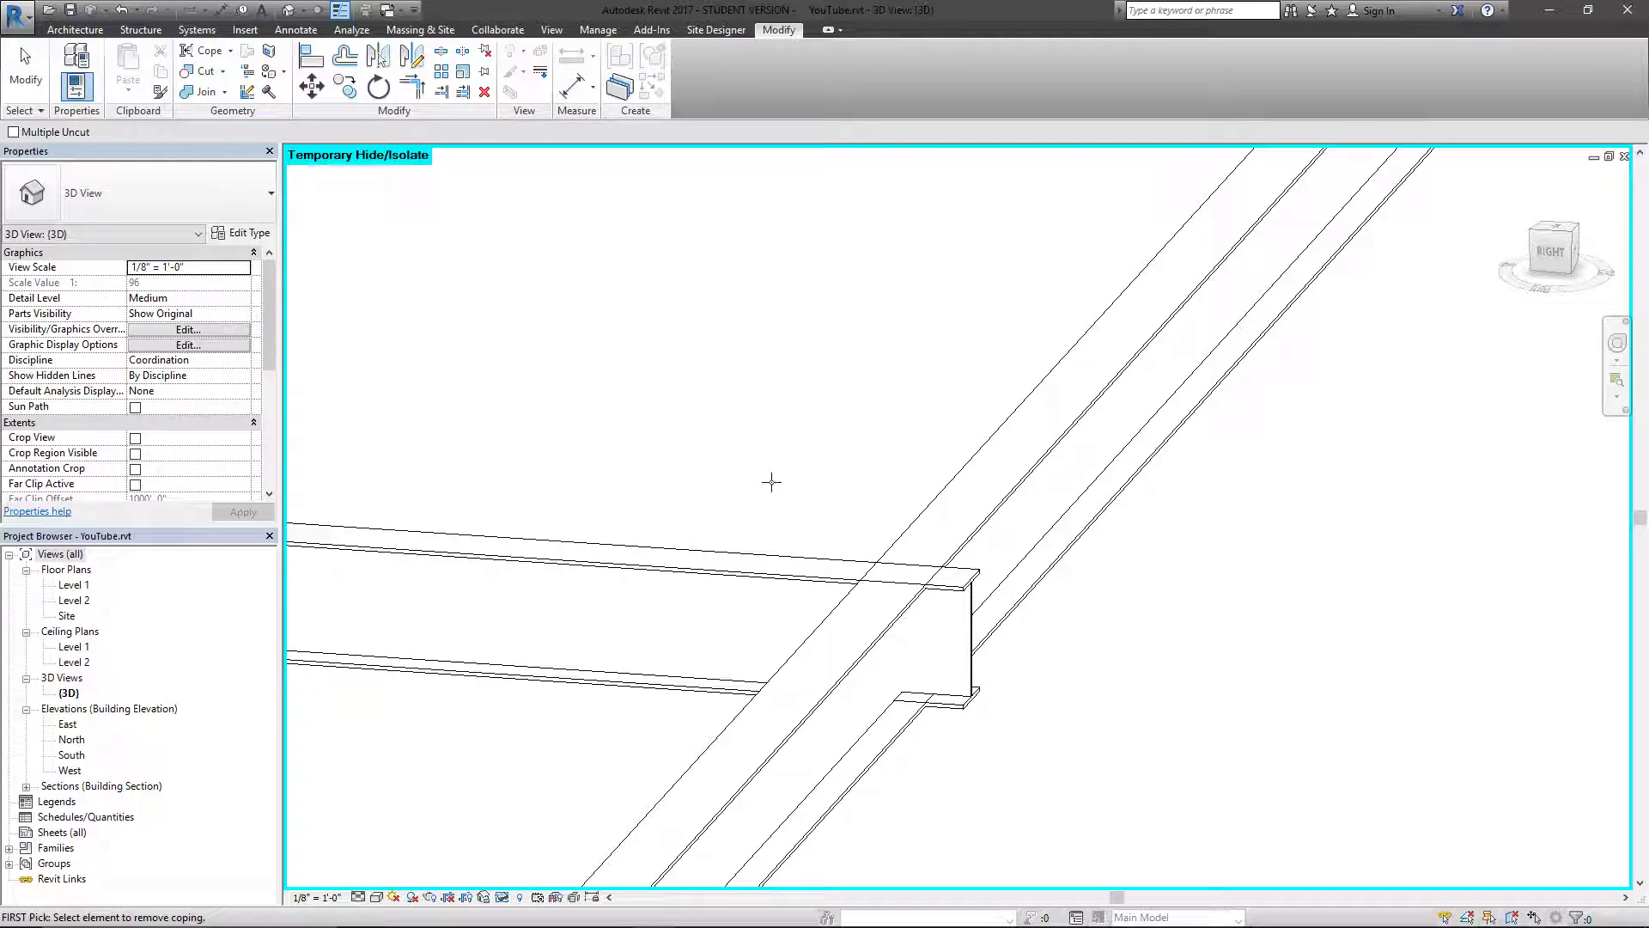
{"action": "key", "text": "Escape"}
{"action": "key", "text": "Escape"}
{"action": "mouse_move", "coordinate": [1038, 750]}
{"action": "middle_mouse_down", "text": "shift"}
{"action": "mouse_move", "coordinate": [866, 372]}
{"action": "mouse_move", "coordinate": [972, 382]}
{"action": "mouse_move", "coordinate": [1071, 364]}
{"action": "mouse_move", "coordinate": [1123, 405]}
{"action": "mouse_move", "coordinate": [993, 494]}
{"action": "mouse_move", "coordinate": [968, 667]}
{"action": "mouse_move", "coordinate": [980, 722]}
{"action": "middle_mouse_up", "text": "shift"}
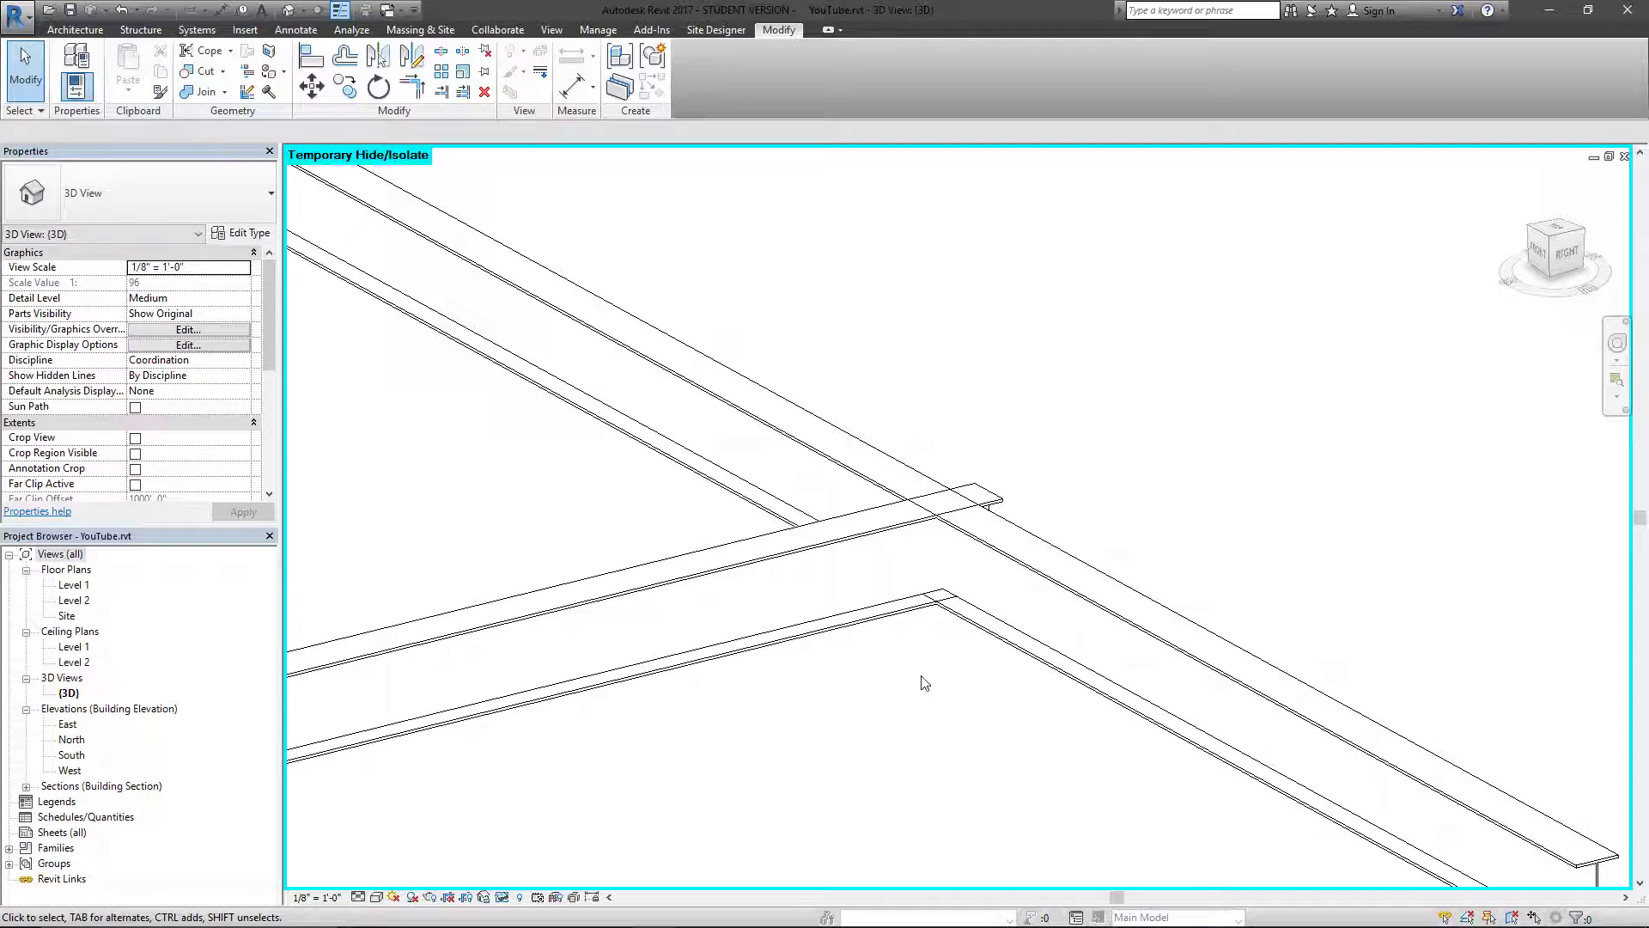